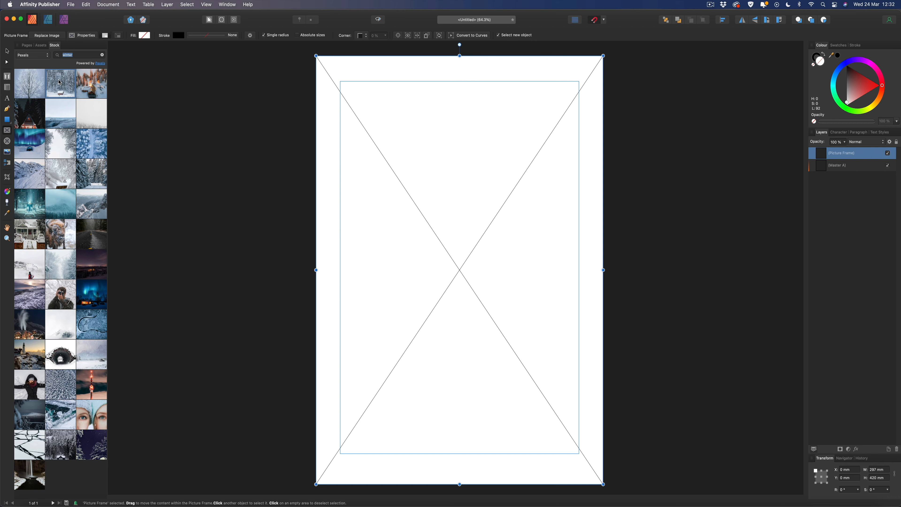
Step: Fill the full-page picture frame with the winter stock photo of a snowy forest and lake, and select Page 1 in the page overview
drag(60, 82, 322, 131)
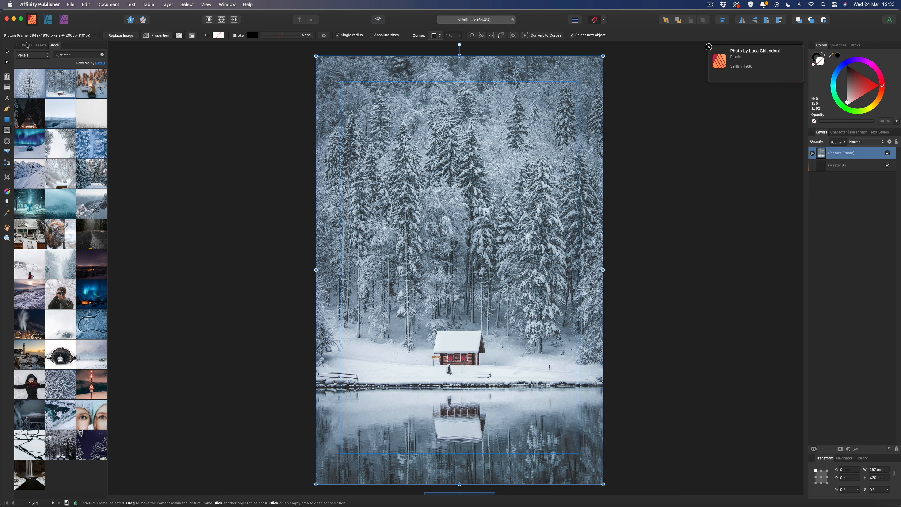
click(26, 46)
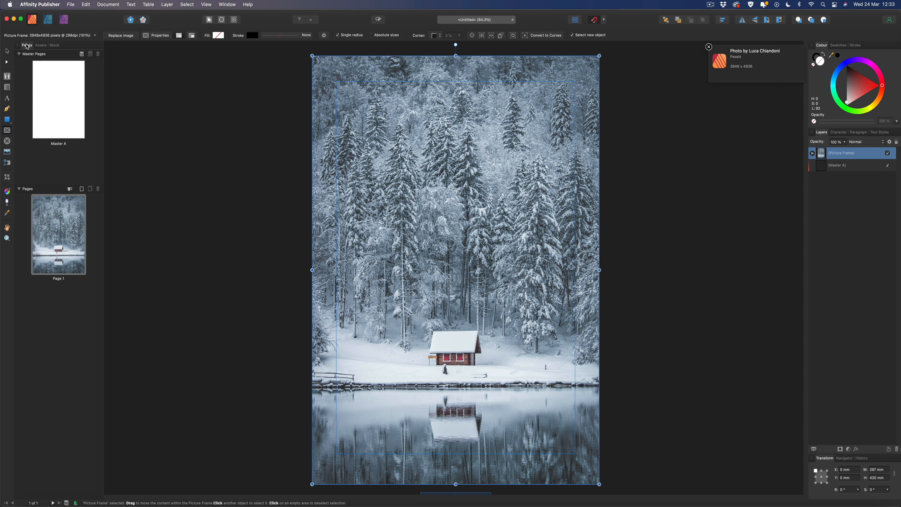
click(58, 207)
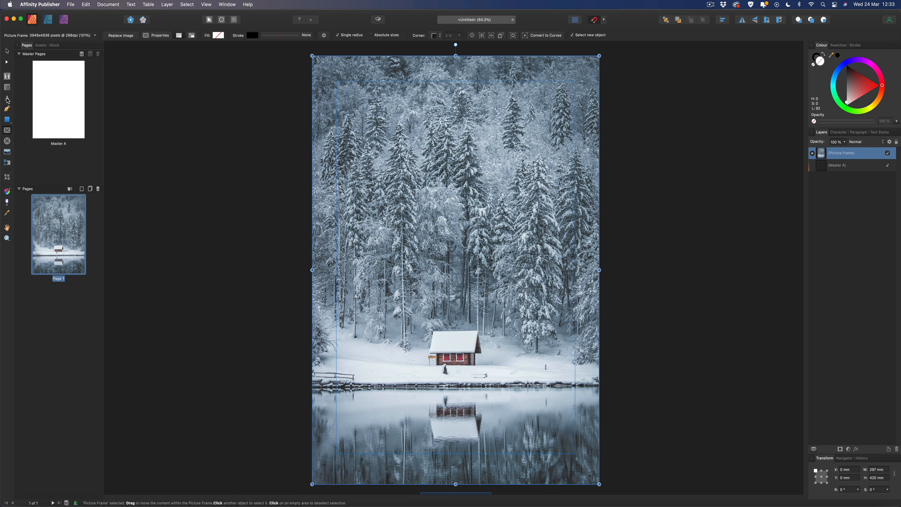
Step: Add artistic text reading "January" near the upper margin of the page
click(7, 100)
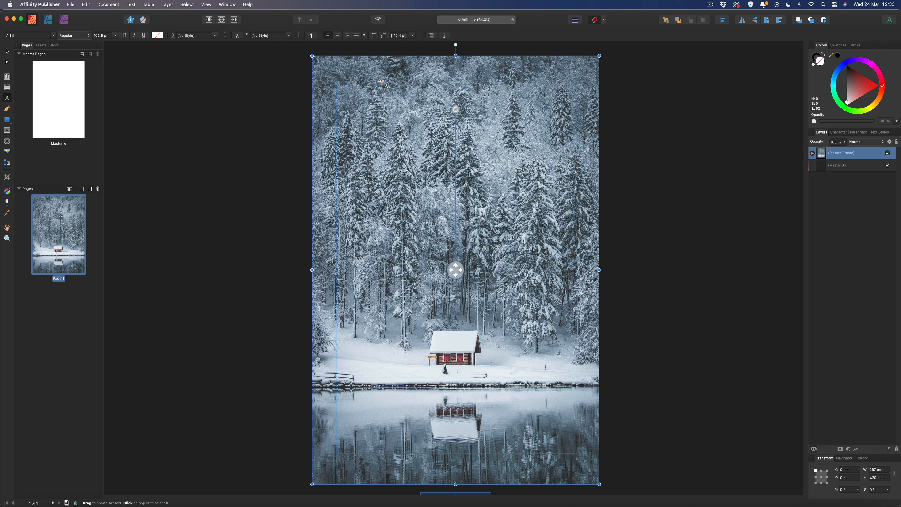
drag(379, 81, 446, 114)
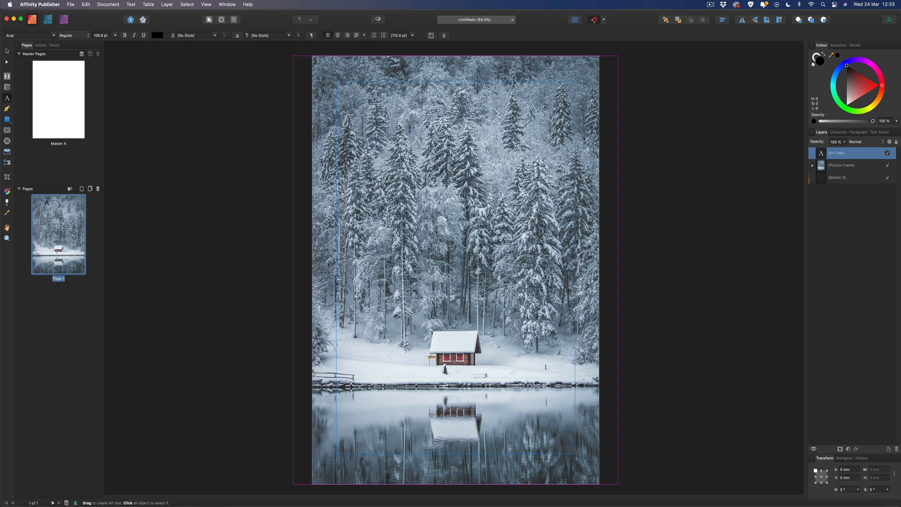
text(January)
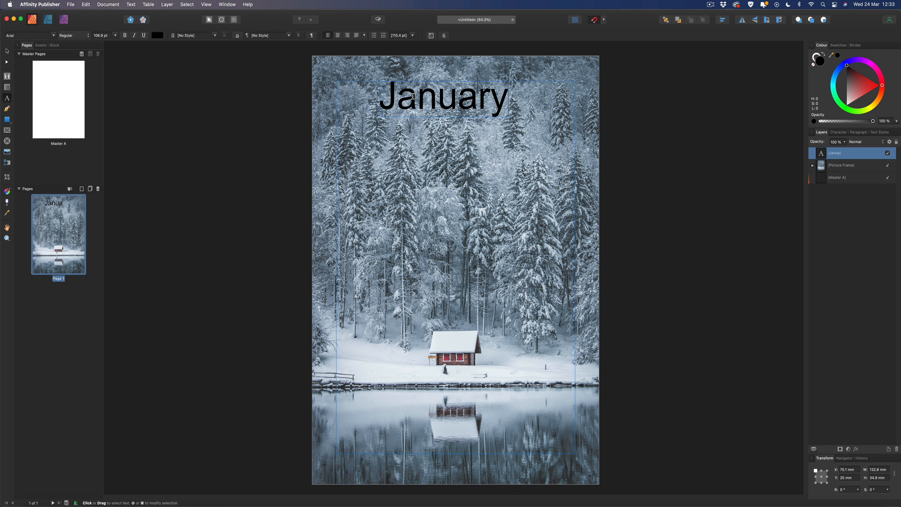
Step: Set the font size of the "January" title to 90 pt
key(super+a)
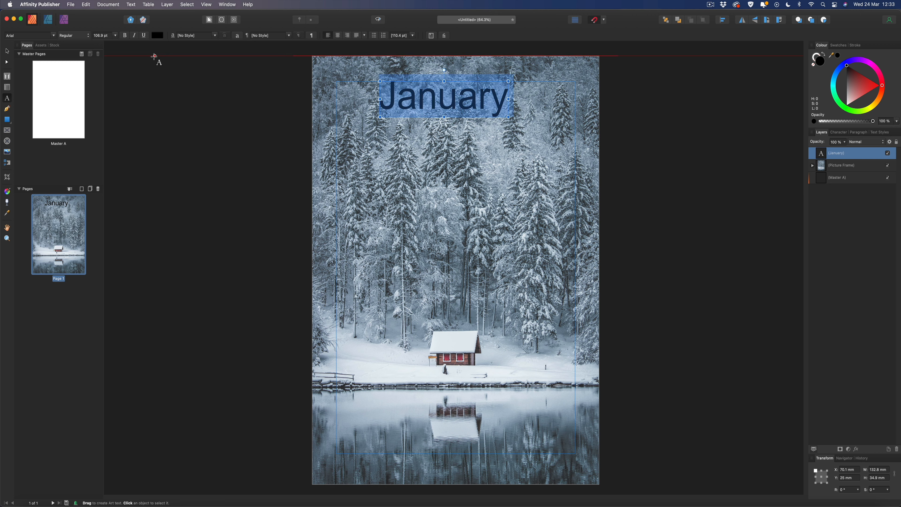
click(116, 37)
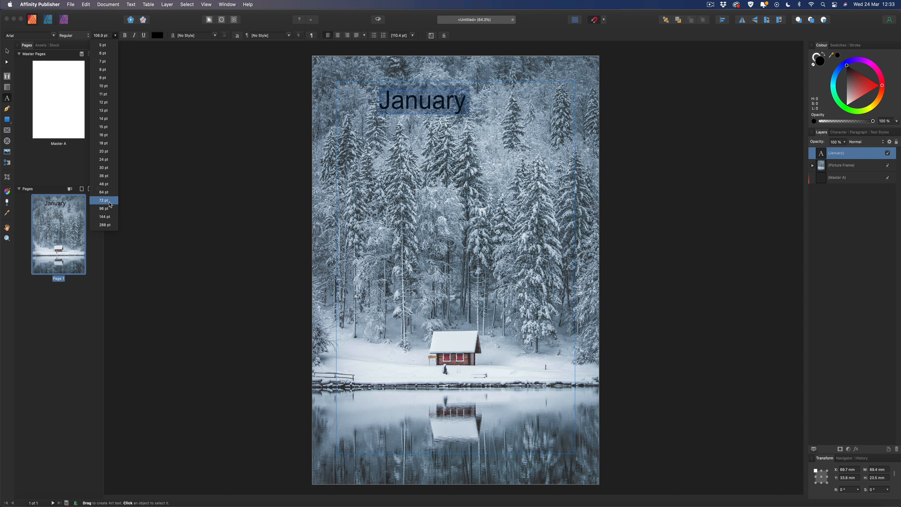
double_click(107, 34)
text(90)
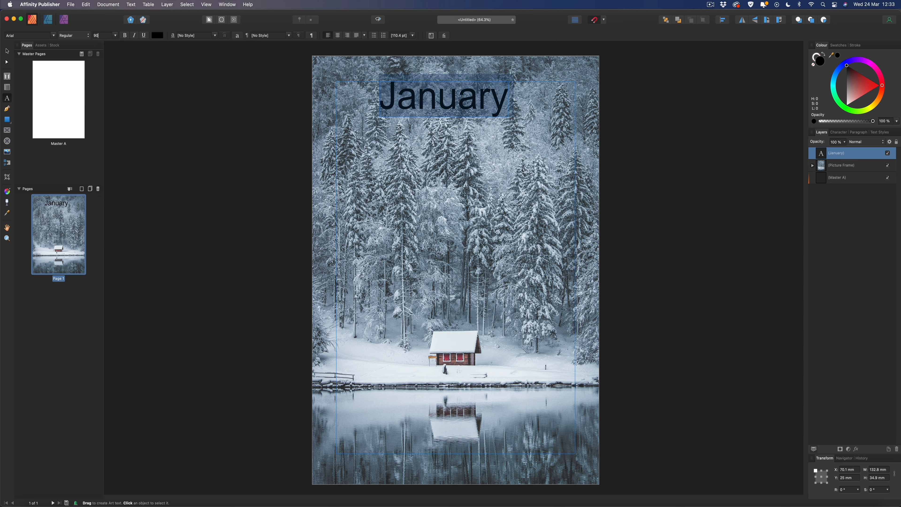
key(Return)
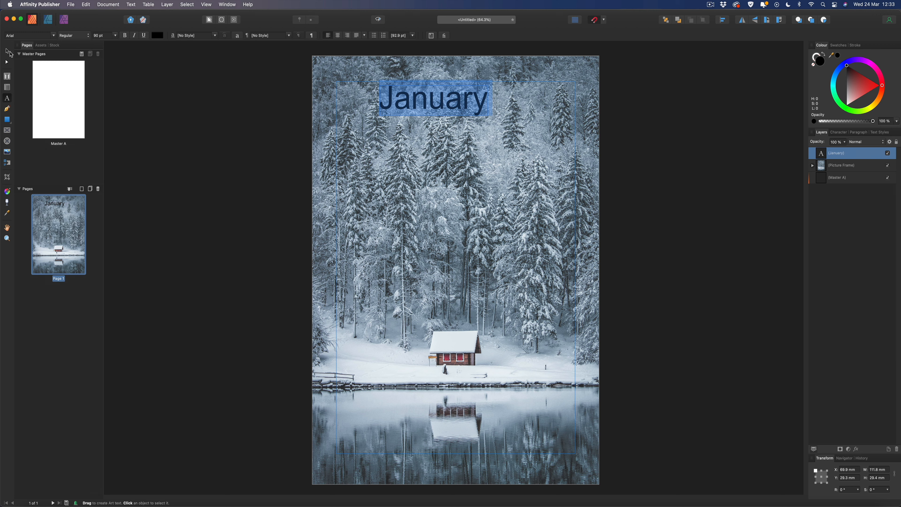
Step: Centre the "January" title horizontally against the upper margin and change its fill colour to white
click(7, 52)
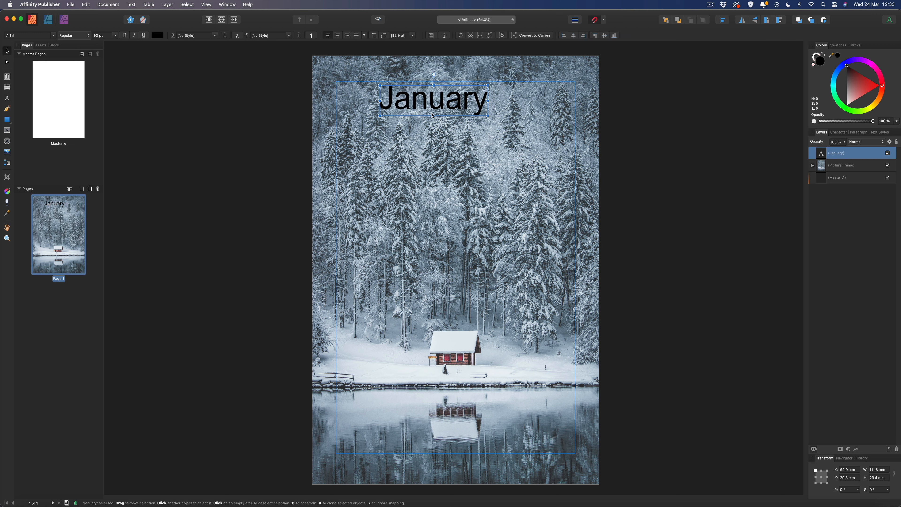
drag(441, 104, 459, 97)
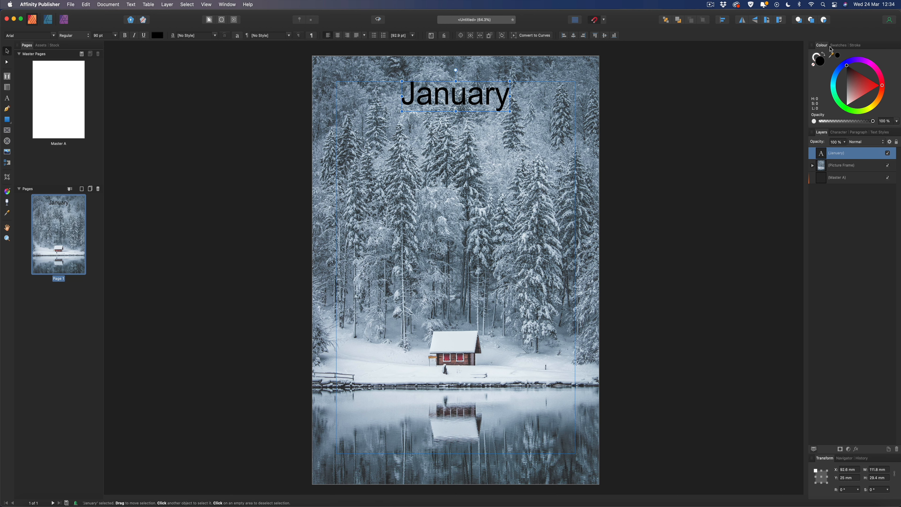
click(850, 99)
drag(849, 103, 847, 106)
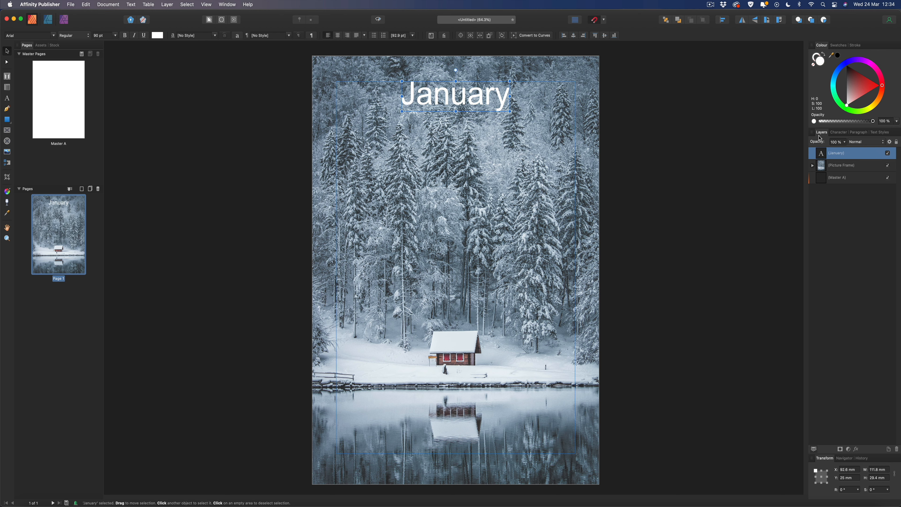
Step: Apply an Outer Shadow effect to the "January" title with a 10 px radius and a 10 px offset
click(856, 449)
click(345, 194)
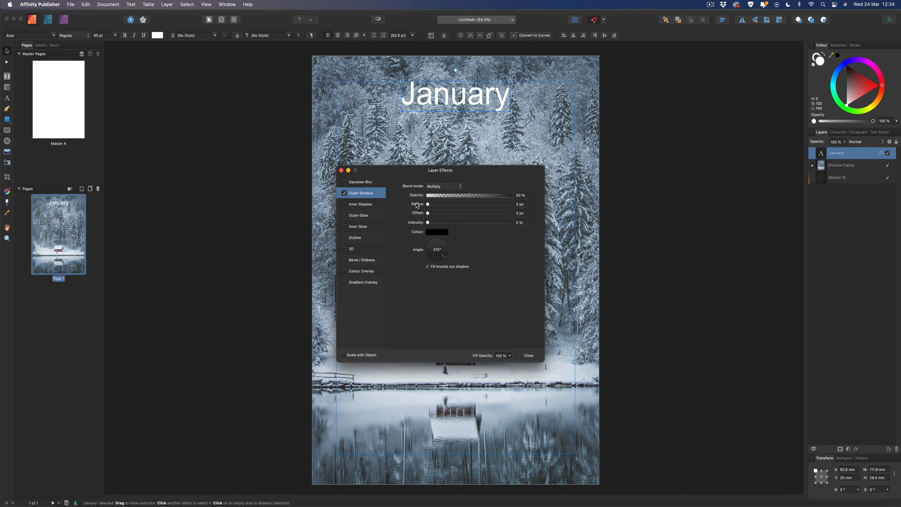
click(525, 205)
text(10)
key(Tab)
text(1)
key(Return)
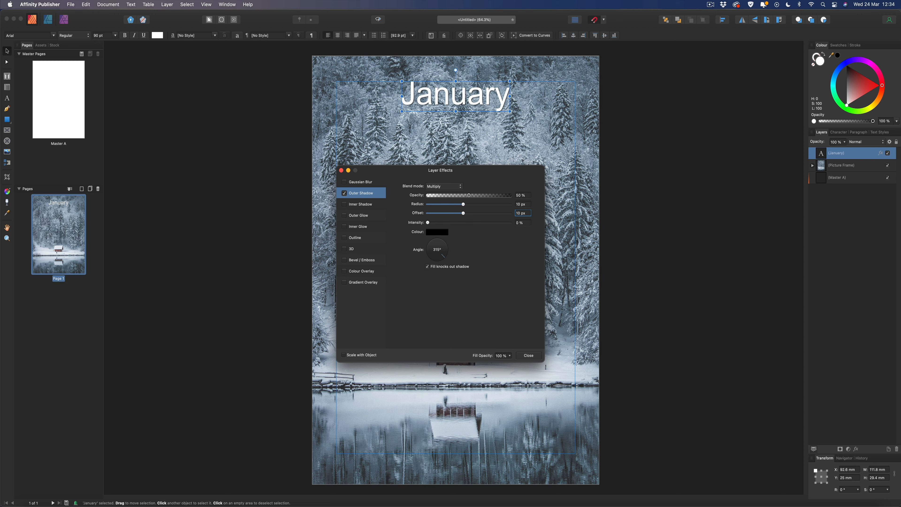
click(529, 356)
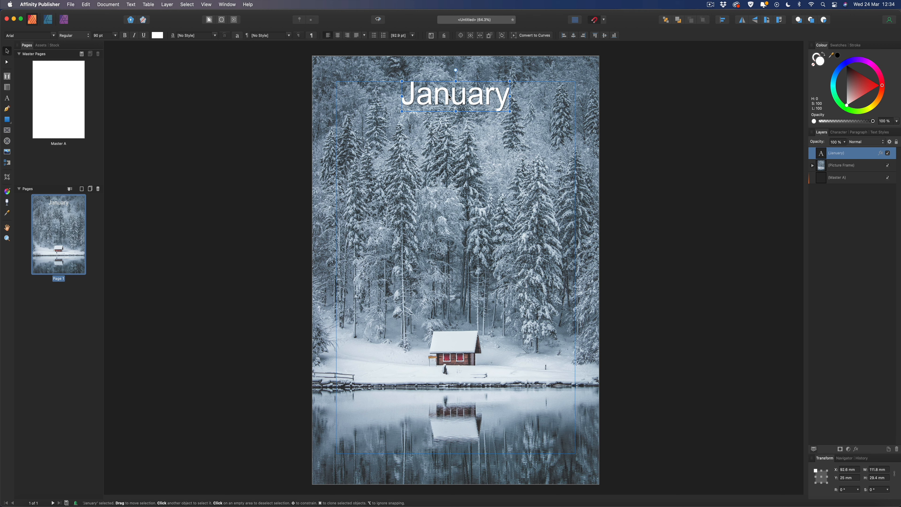
Step: Duplicate the "January" title directly below itself and replace the copy's text with "2021"
key(super+j)
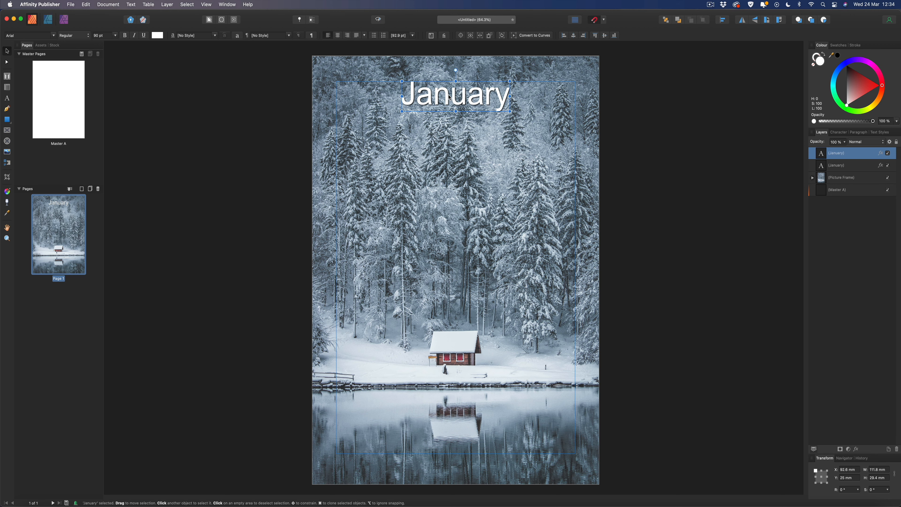
drag(453, 96, 454, 122)
triple_click(447, 124)
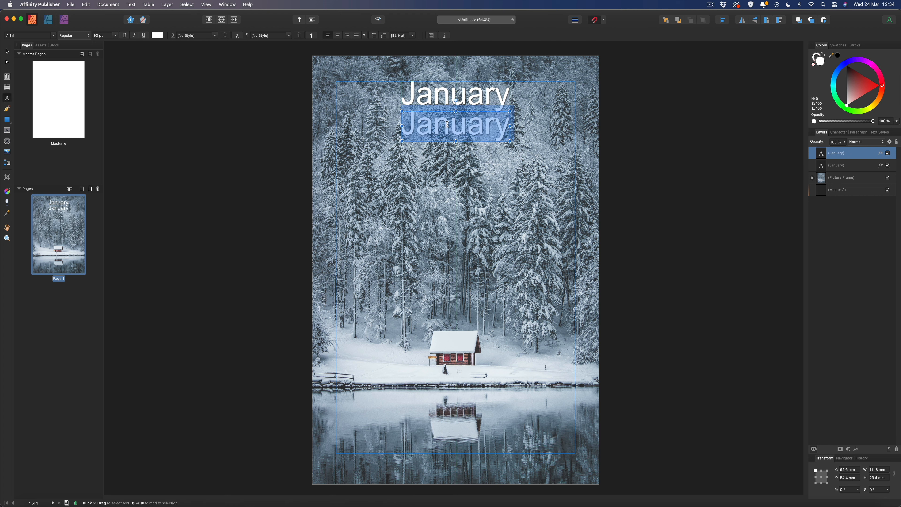
text(2021)
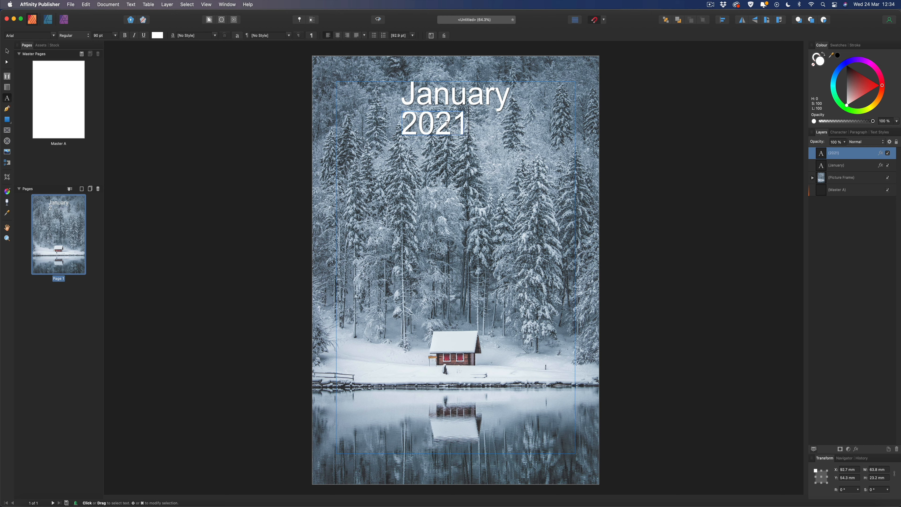
Step: Set the font size of the "2021" text to 55 pt
key(super+a)
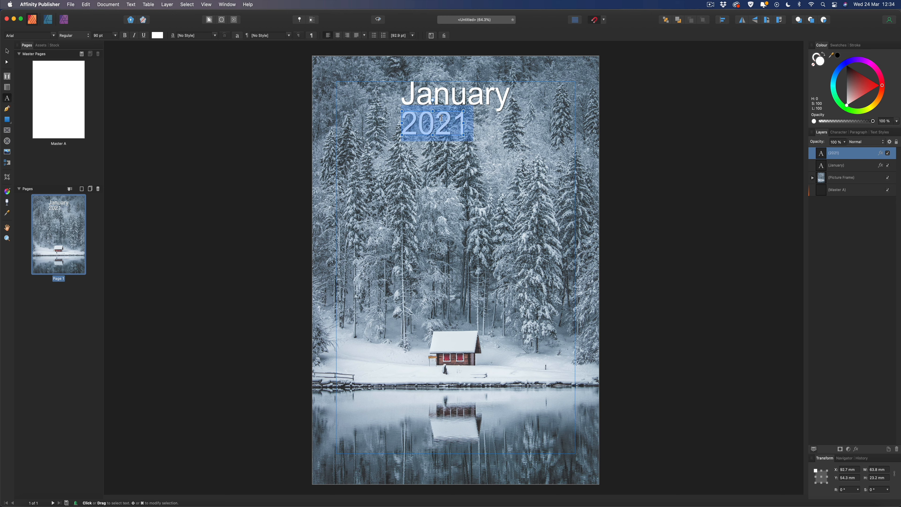
click(98, 36)
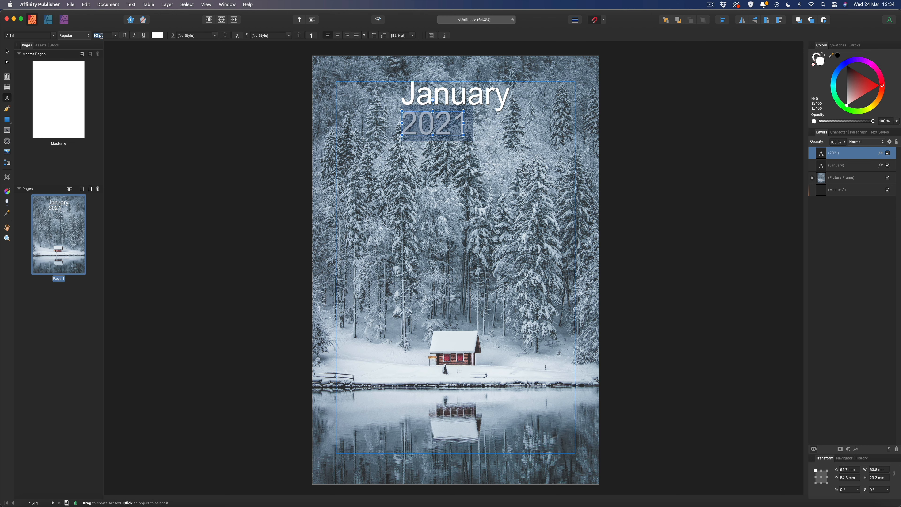
text(55)
key(Return)
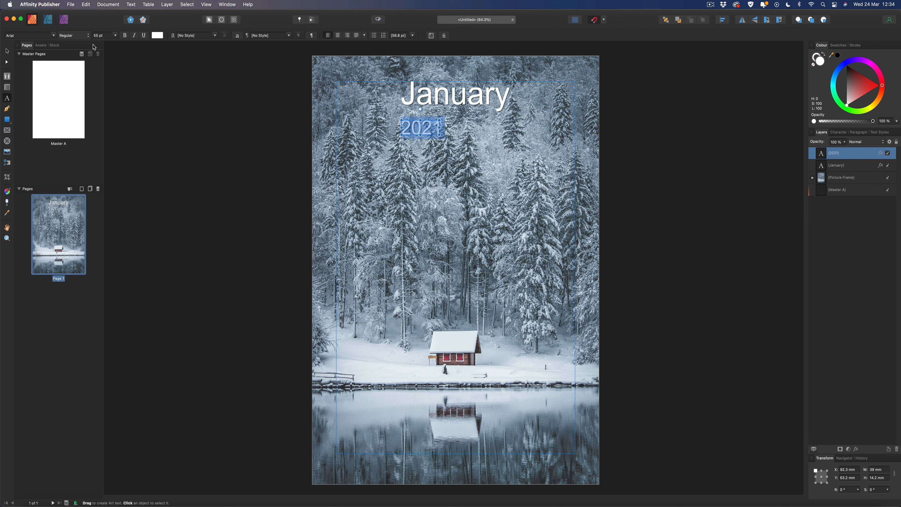
Step: Centre the "2021" text horizontally on the page just beneath "January" and deselect it
click(7, 51)
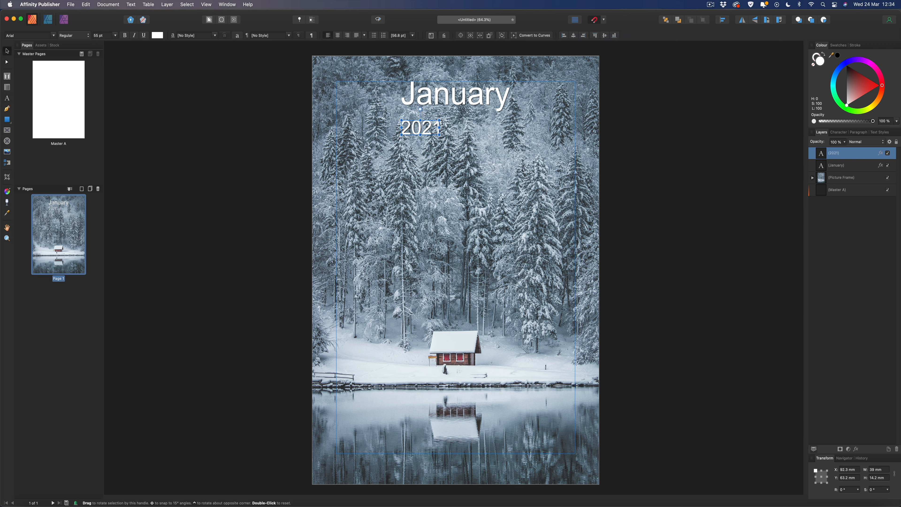
drag(430, 130, 466, 122)
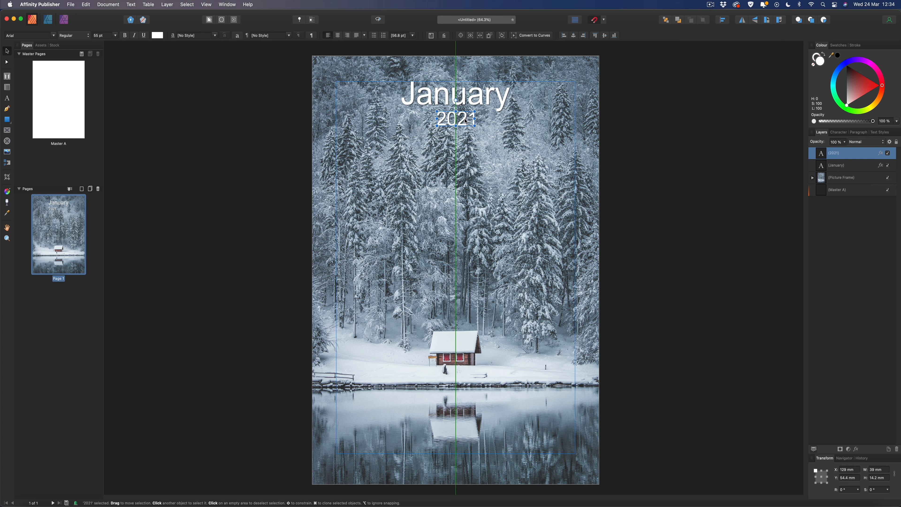
click(230, 111)
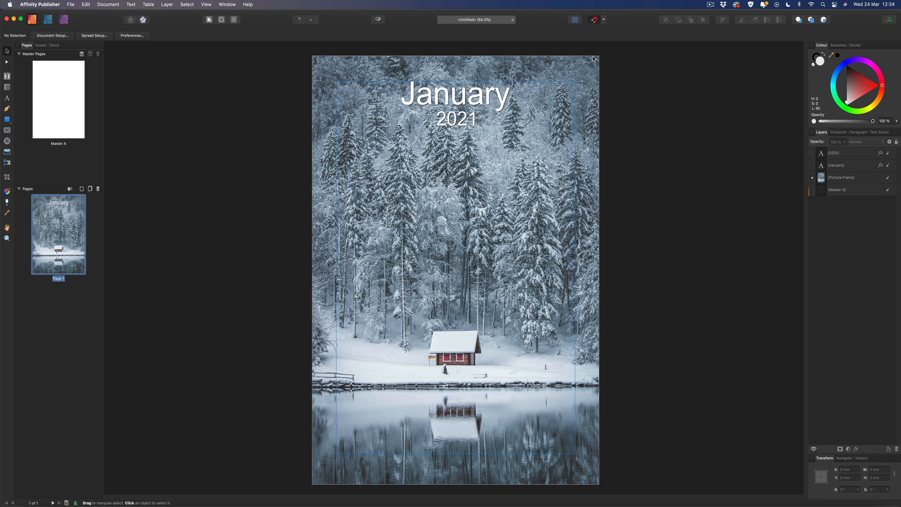
Step: Draw a trapezoid spanning the full 297 mm page width, about 22 mm high, rotate it 180° and align it to the page's upper edge
click(12, 124)
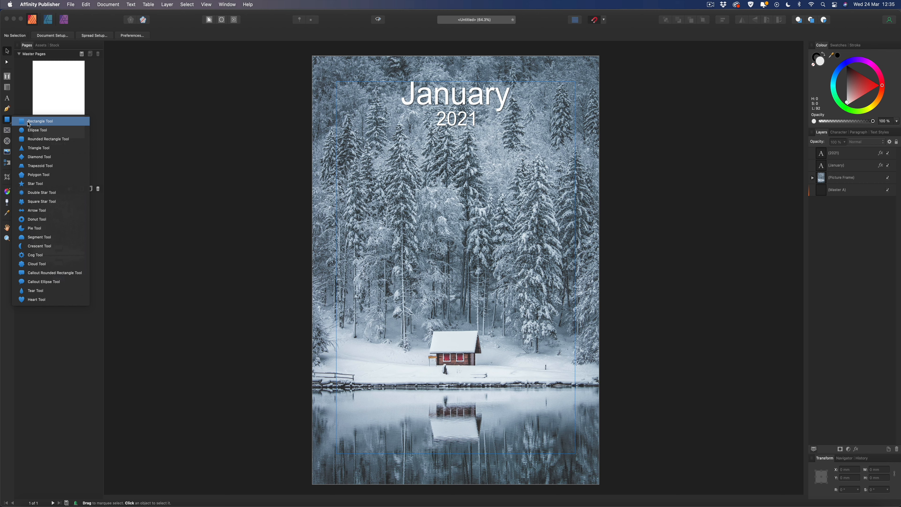
click(56, 170)
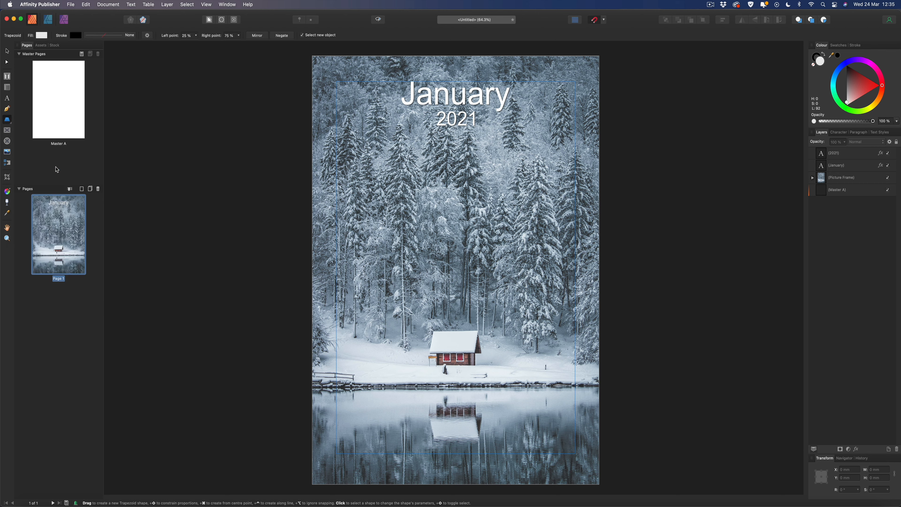
drag(327, 119, 599, 150)
drag(326, 135, 312, 135)
drag(456, 107, 457, 187)
key(v)
drag(477, 135, 456, 78)
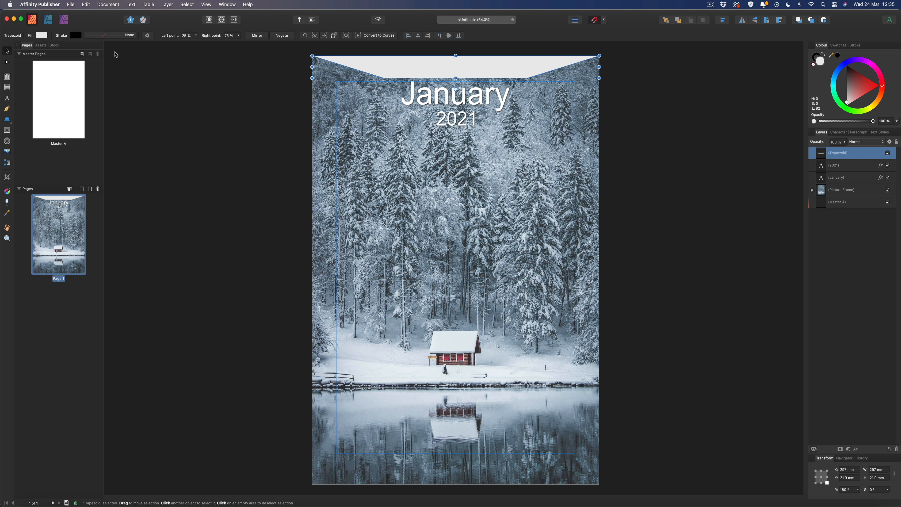
Step: Give the trapezoid a linear gradient fill and set its start stop to light blue (H 198, S 43, L 61)
click(41, 36)
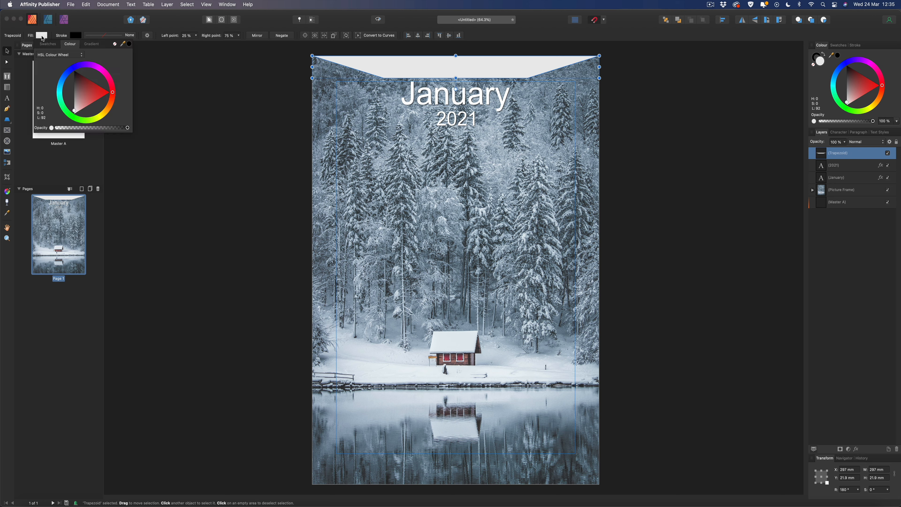
click(91, 45)
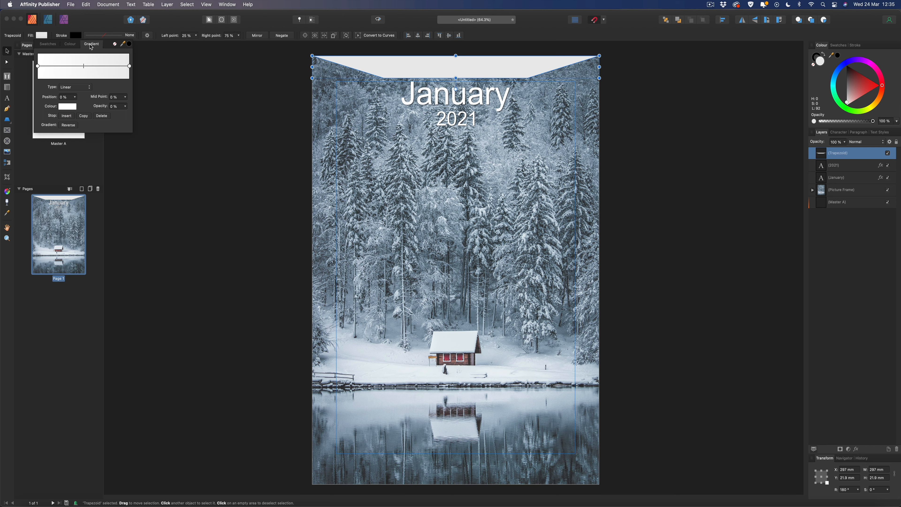
click(38, 67)
click(64, 110)
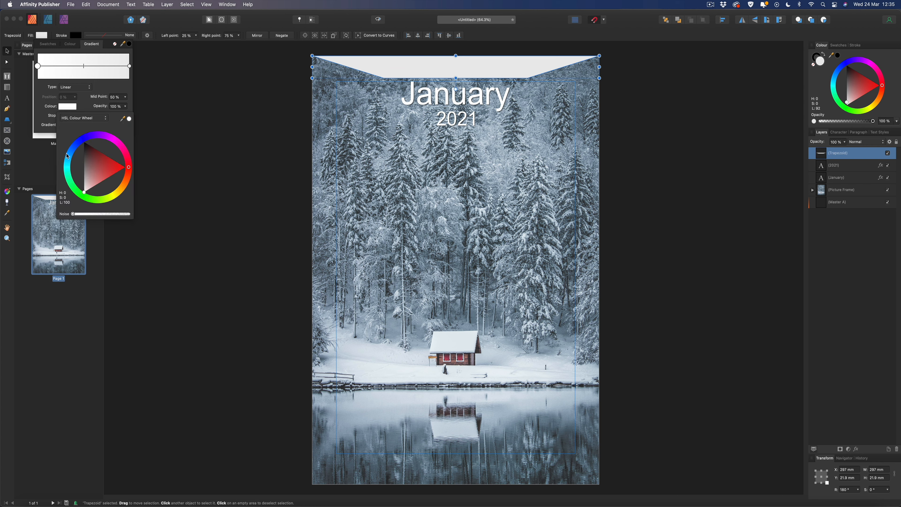
click(69, 157)
click(100, 158)
drag(100, 158, 99, 162)
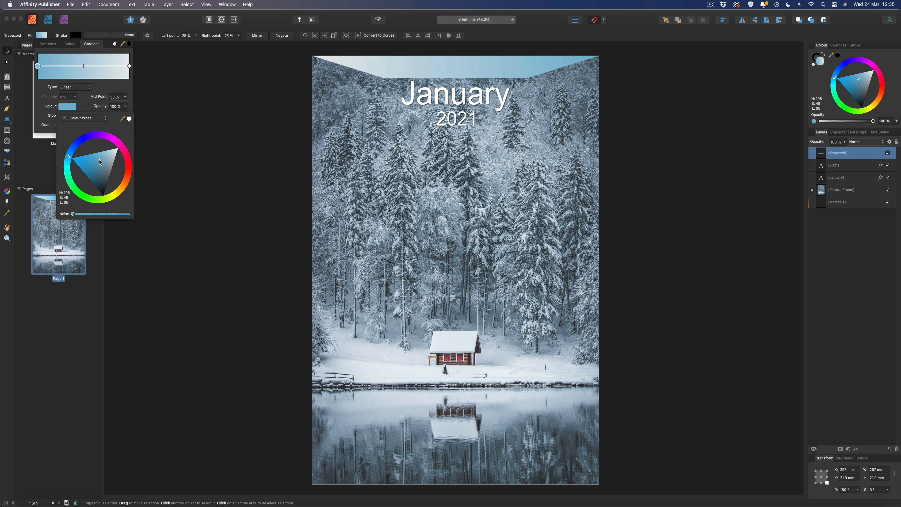
Step: Set the end stop of the trapezoid's gradient to a muted violet-blue (H 232, S 28, L 57)
click(129, 66)
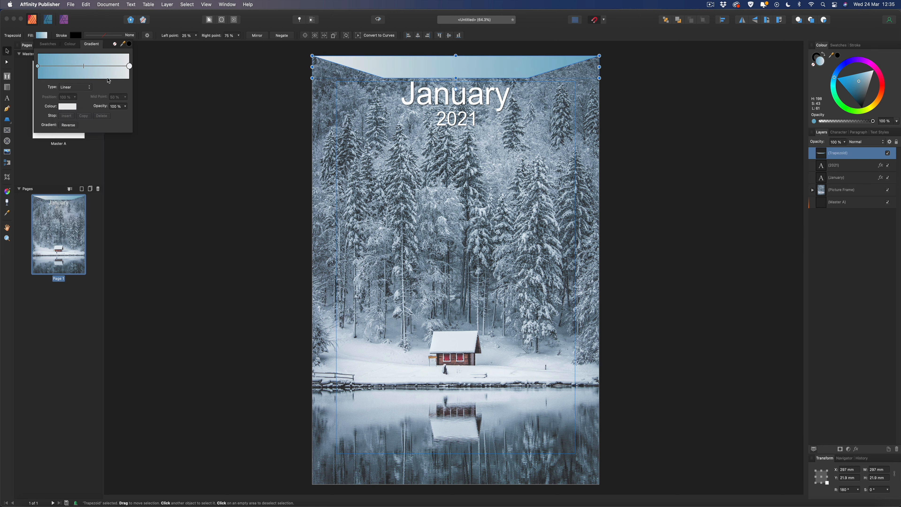
click(66, 110)
click(79, 143)
drag(89, 163, 104, 171)
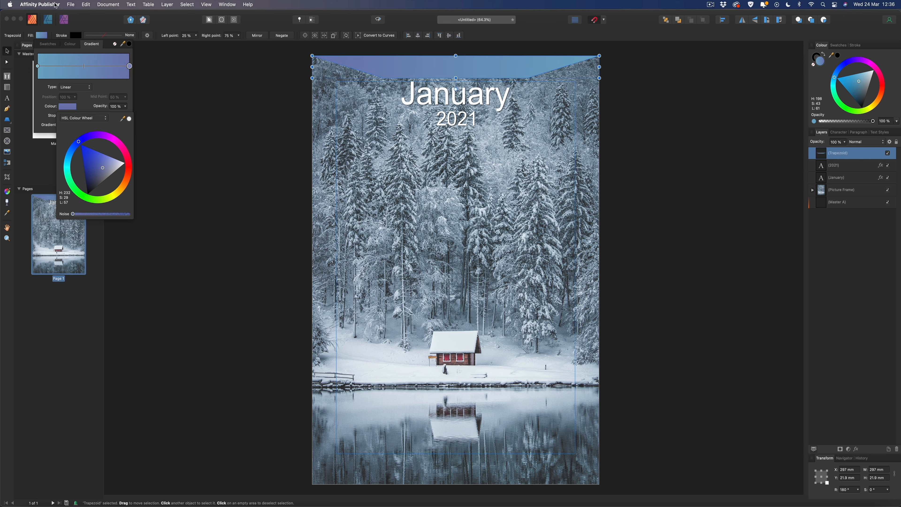
click(93, 26)
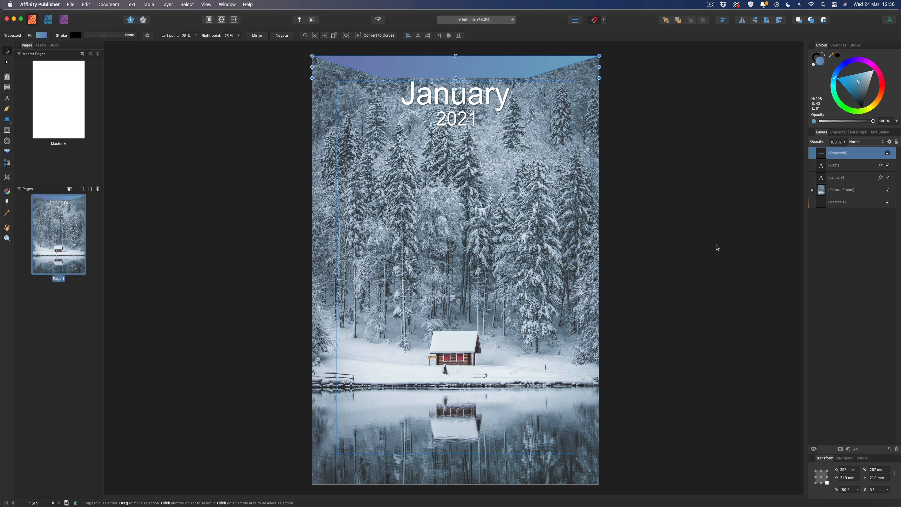
Step: Give the header trapezoid an outer shadow with a 10 px radius and 10 px offset, and deselect it
click(856, 450)
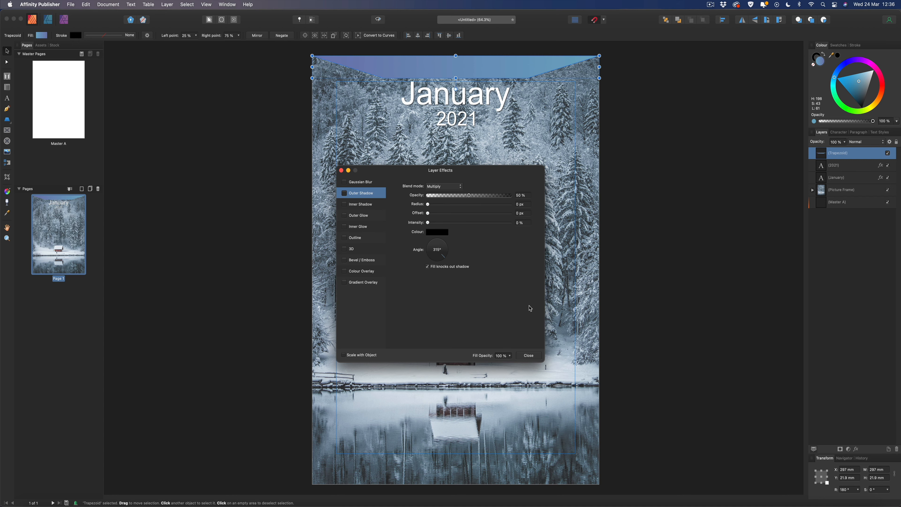
click(344, 193)
click(519, 204)
text(10)
click(521, 214)
text(10)
key(Return)
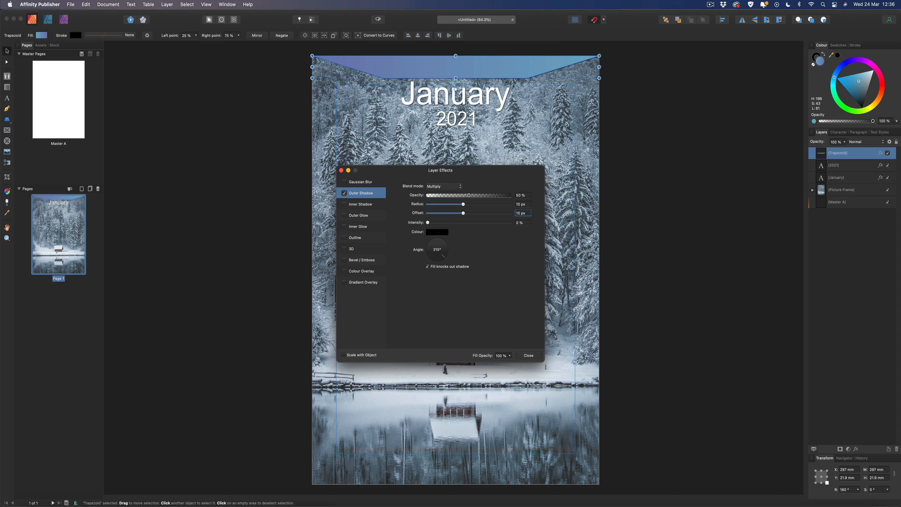
click(528, 356)
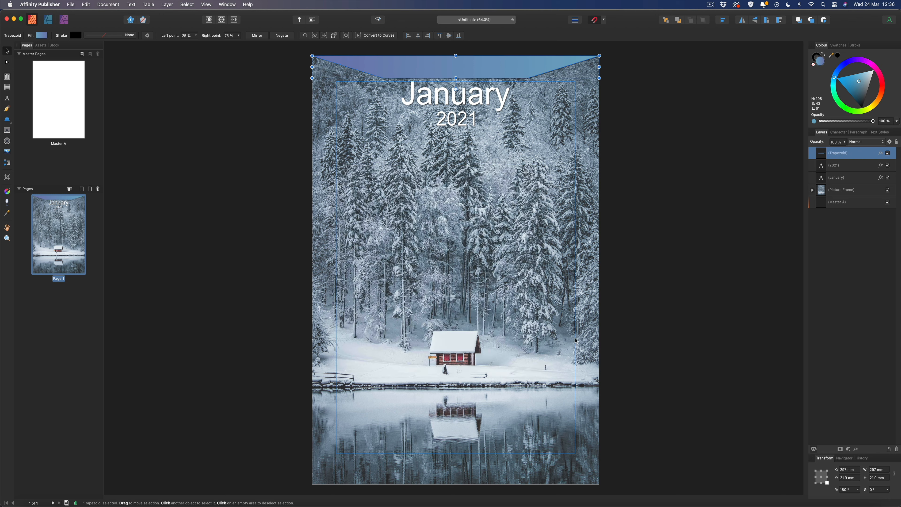
click(662, 245)
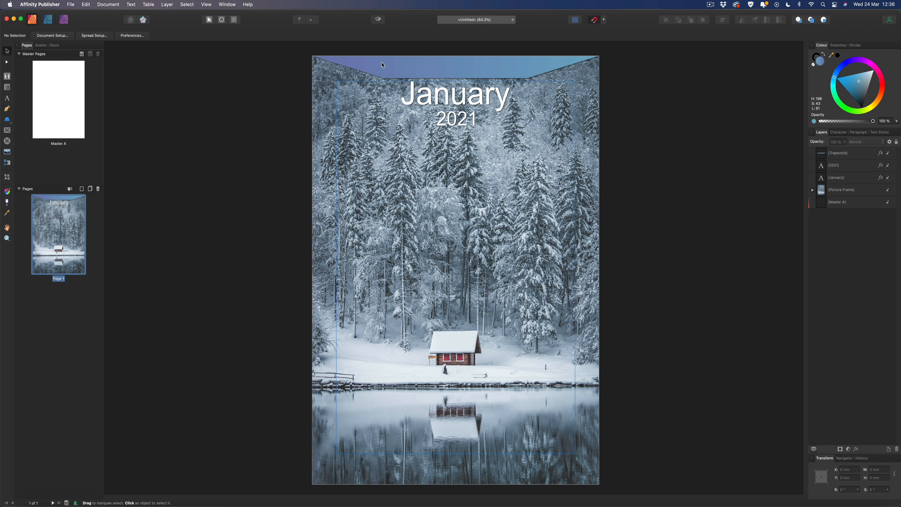
Step: Add white artistic text about 29 pt in size reading "Your Family" and "Calendar" on two lines over the header trapezoid
click(7, 99)
drag(391, 58, 409, 68)
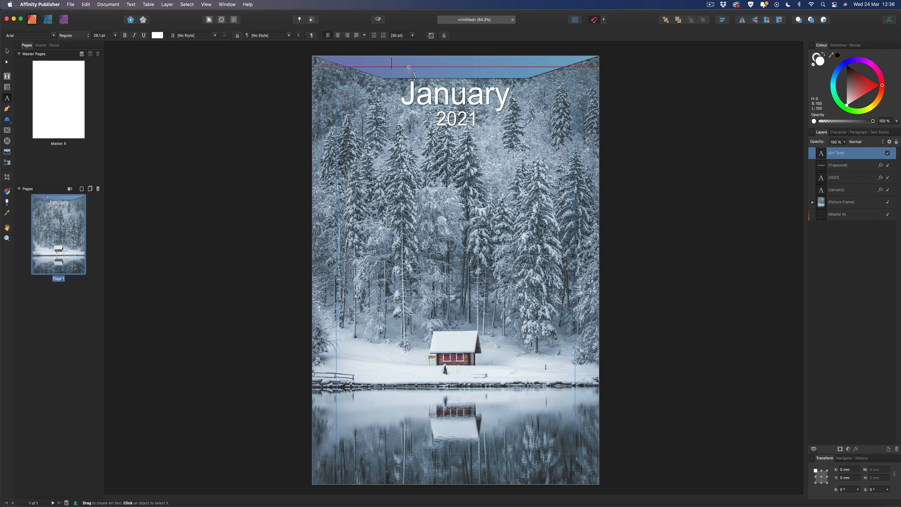
text(Your Family)
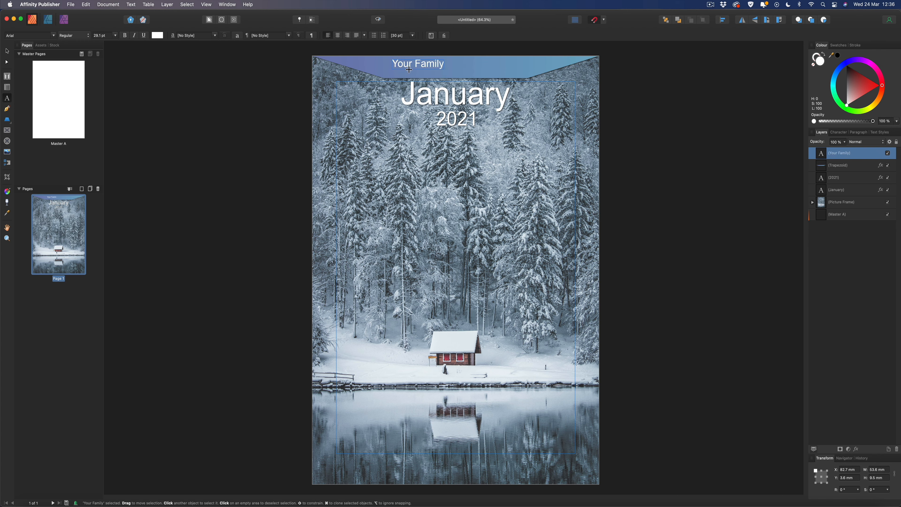
key(Return)
text(Calen)
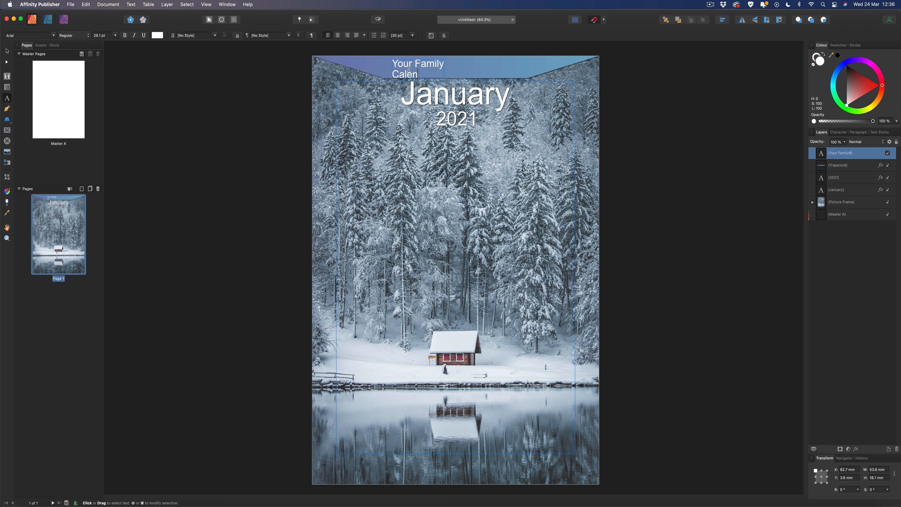
text(dar)
key(Escape)
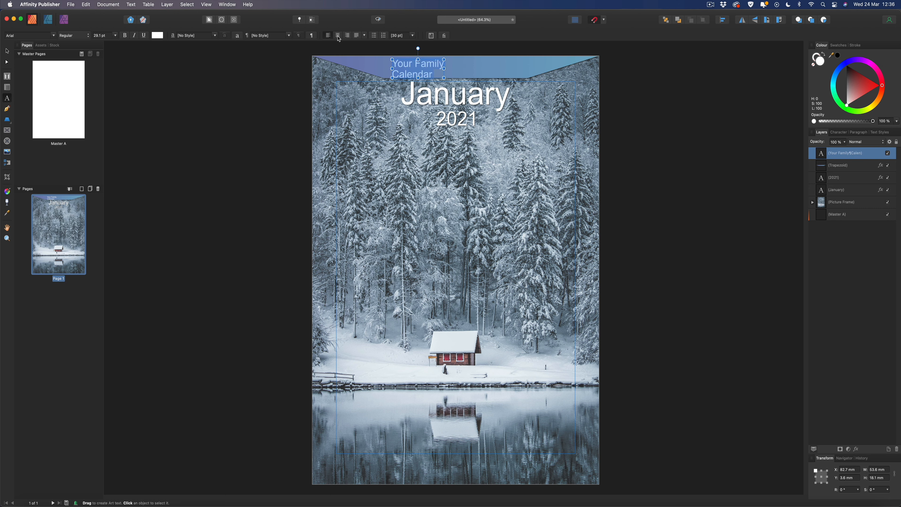
Step: Centre-align the two lines of the "Your Family Calendar" text and move it towards the middle of the header trapezoid
click(338, 36)
click(7, 51)
drag(432, 67, 462, 65)
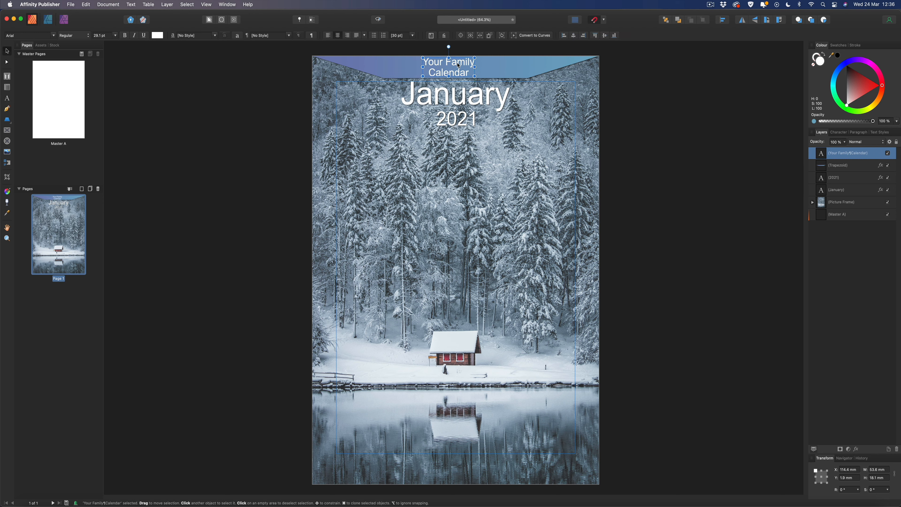
Step: Change the font of the whole "Your Family Calendar" text to Snell Roundhand
double_click(458, 65)
key(super+a)
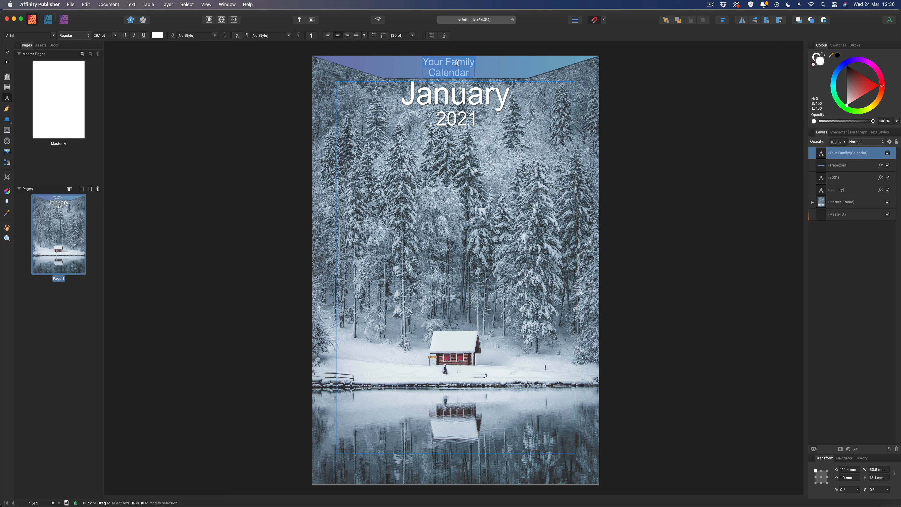
click(54, 35)
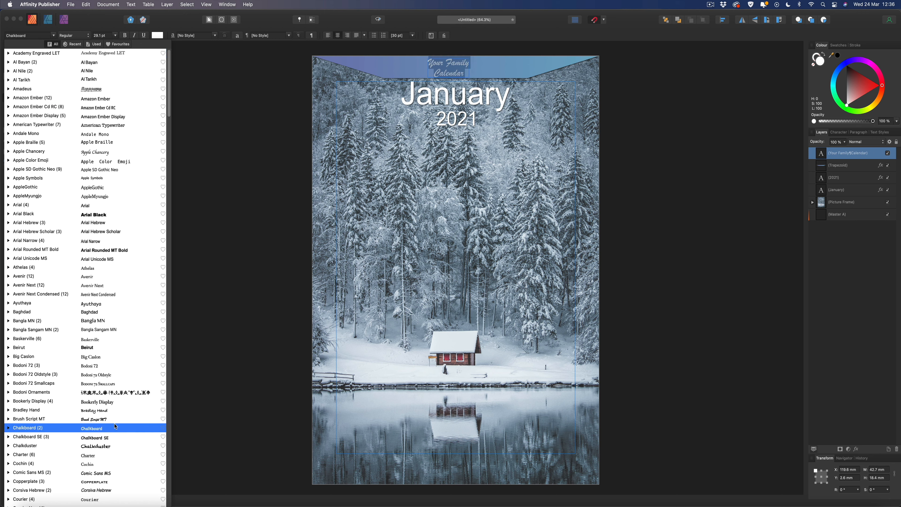
scroll(117, 419, down, 15)
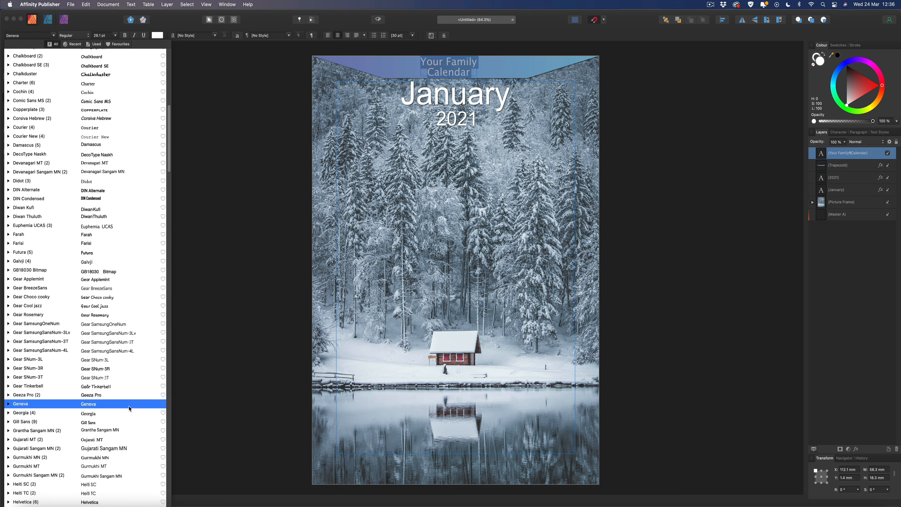
scroll(131, 359, down, 5)
scroll(131, 359, down, 15)
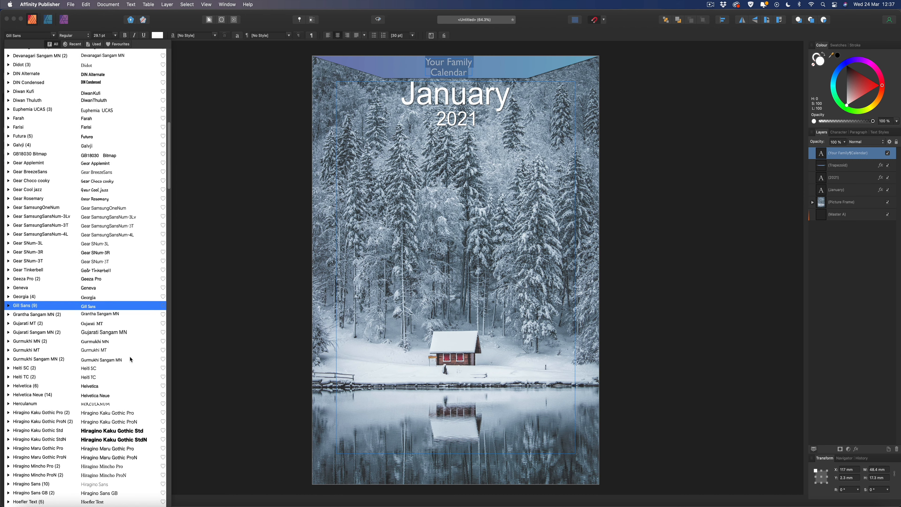
scroll(131, 359, down, 18)
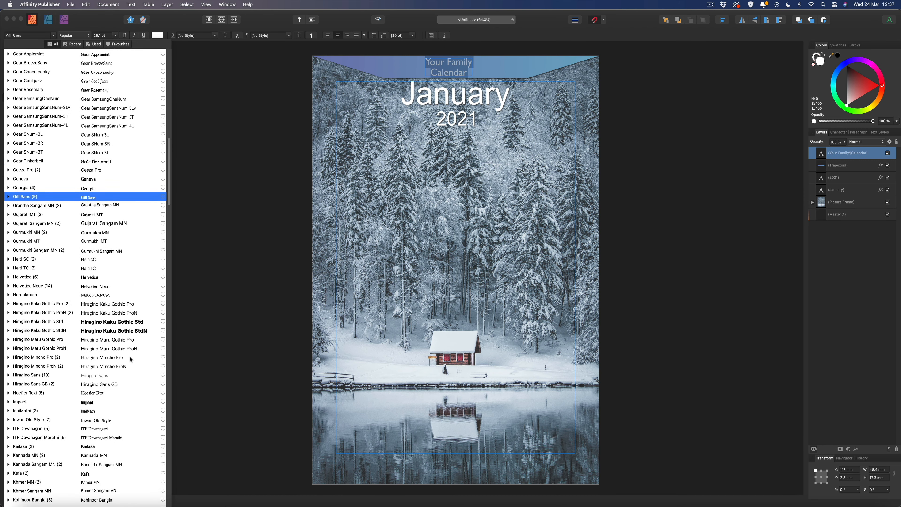
scroll(130, 359, down, 4)
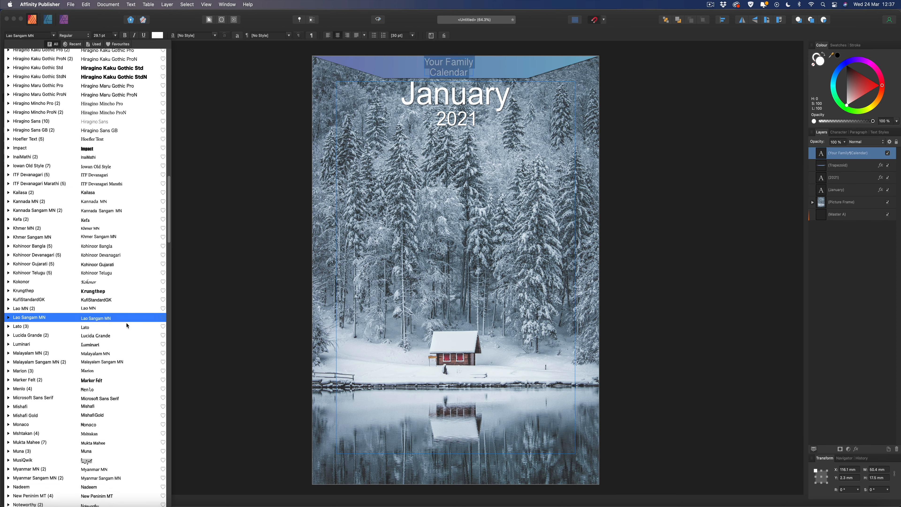
scroll(127, 325, down, 20)
scroll(127, 325, down, 20)
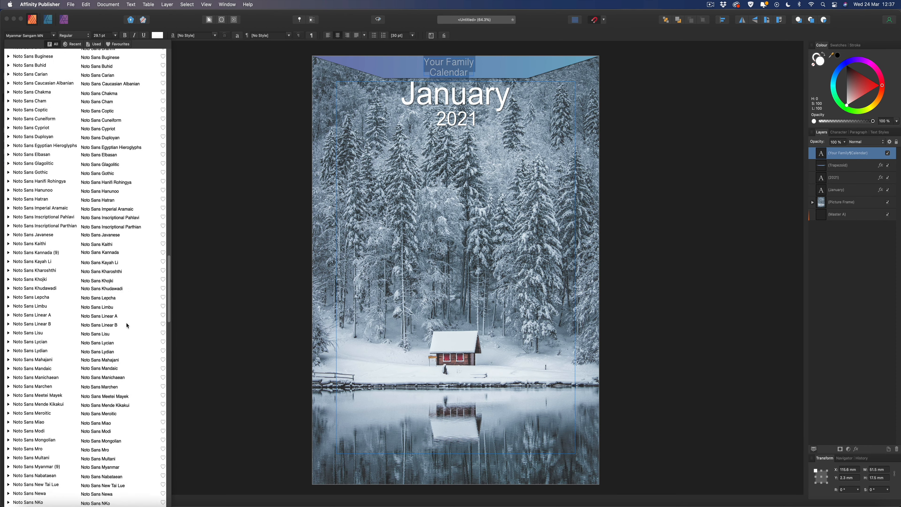
scroll(128, 325, down, 20)
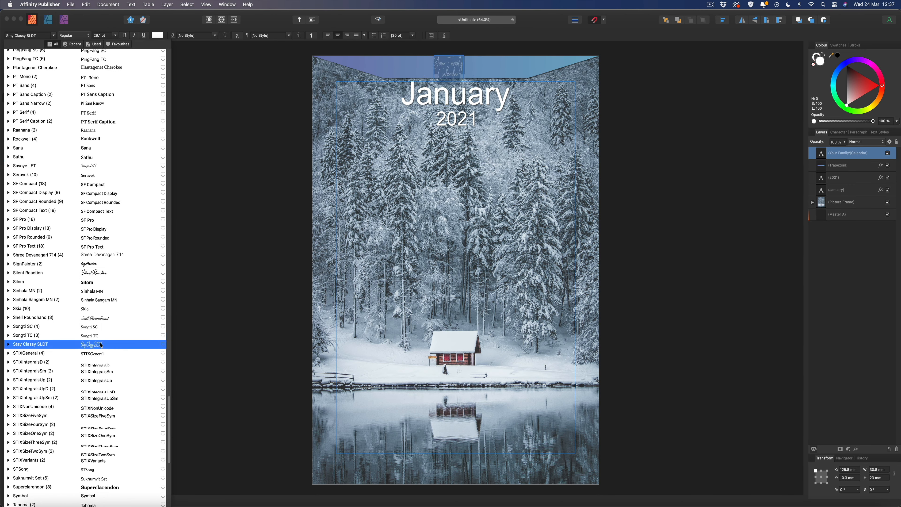
click(103, 318)
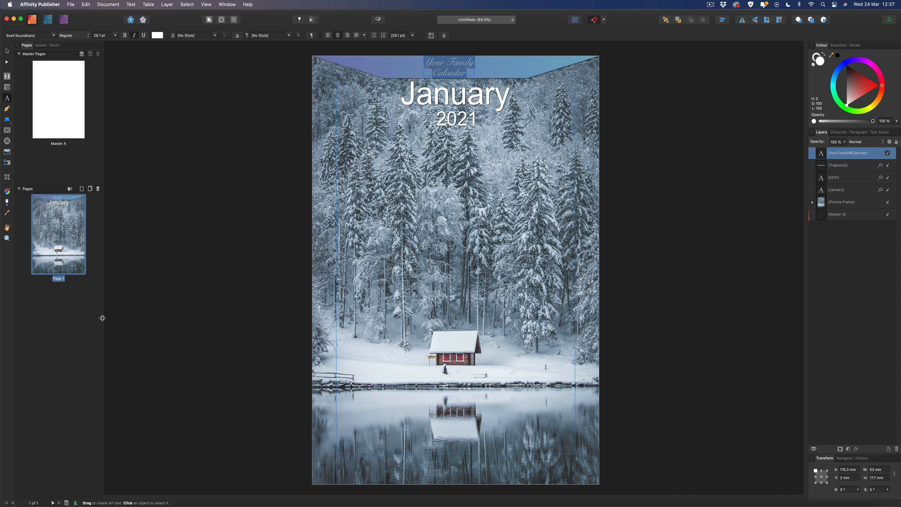
click(8, 52)
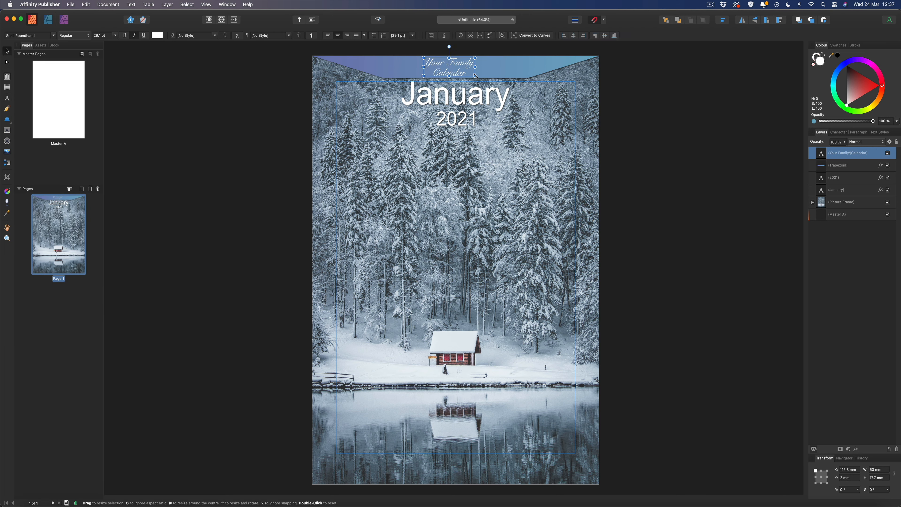
Step: Enlarge the "Your Family Calendar" text to about 60 mm wide, centre it horizontally, nudge it down about 1 mm and deselect it
drag(475, 76, 472, 65)
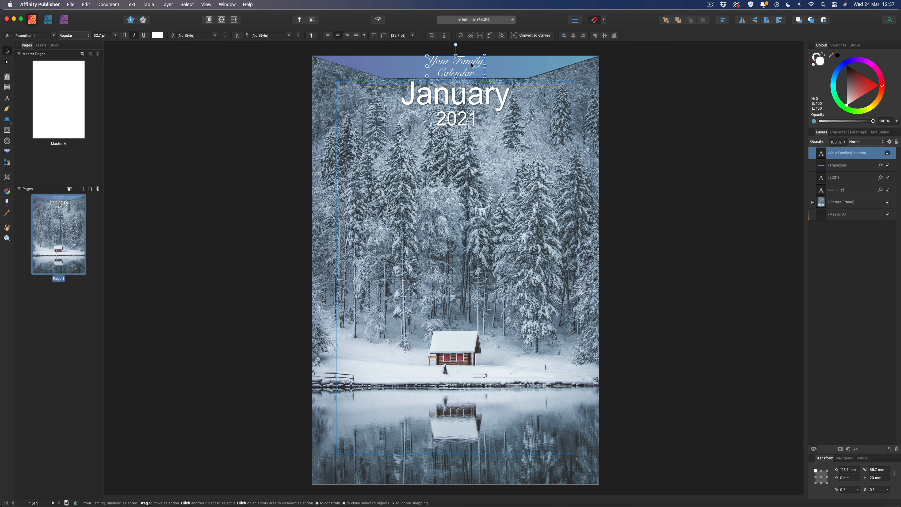
key(Down)
key(Down)
key(Down)
key(Down)
key(Down)
key(Down)
key(Down)
key(Down)
key(Down)
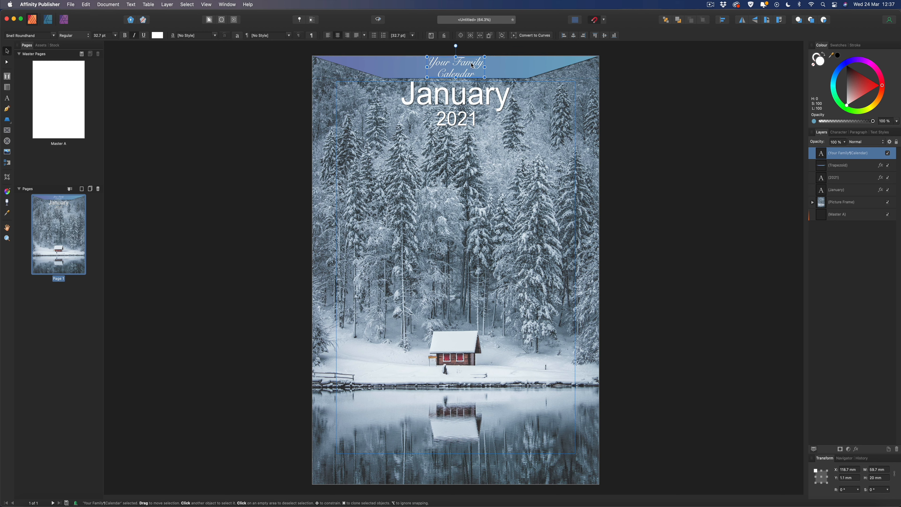
click(684, 111)
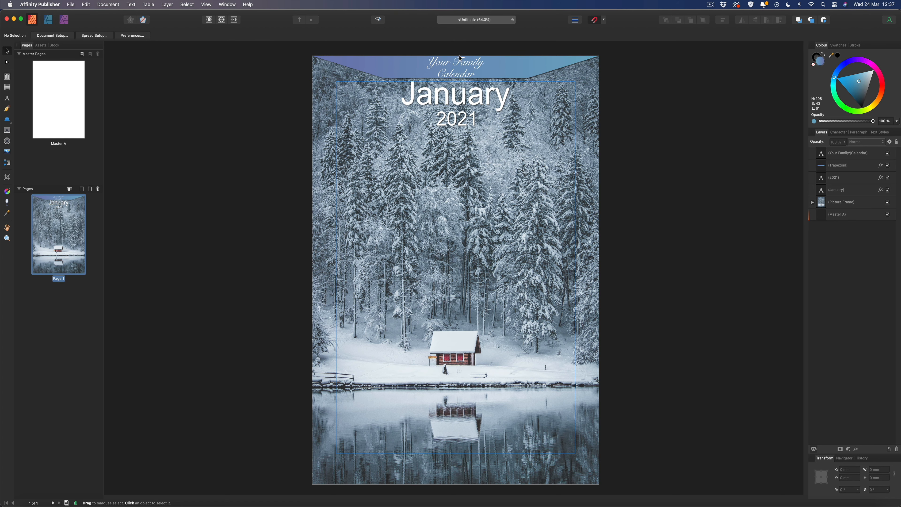
Step: Give the "Your Family Calendar" text an outer shadow with a 5 px radius and 5 px offset, and deselect it
click(401, 67)
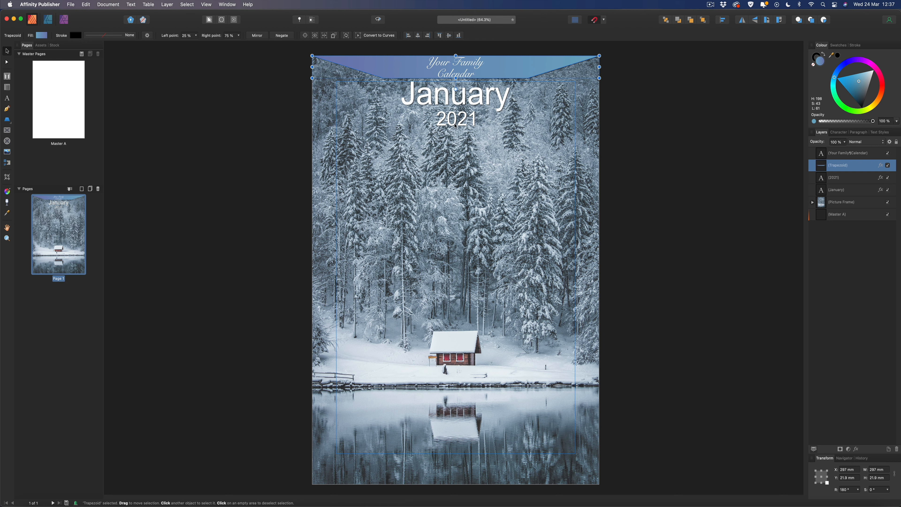
click(466, 65)
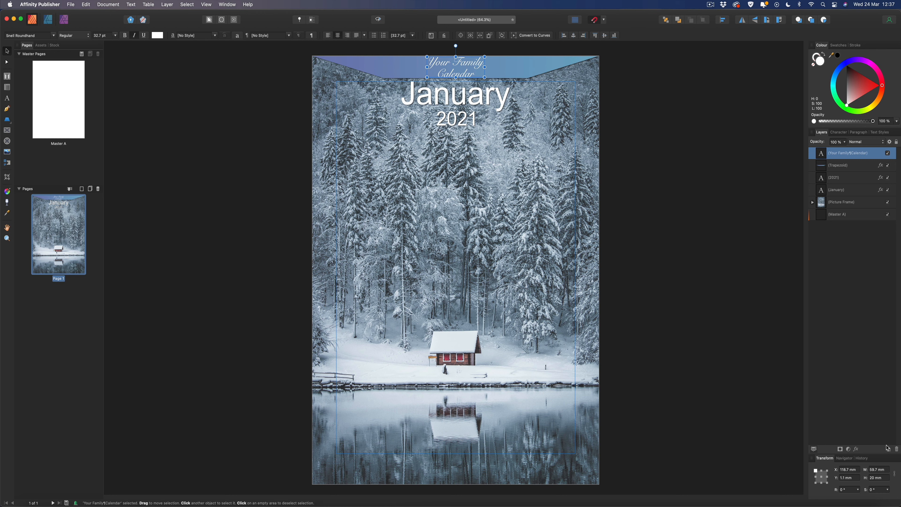
click(856, 449)
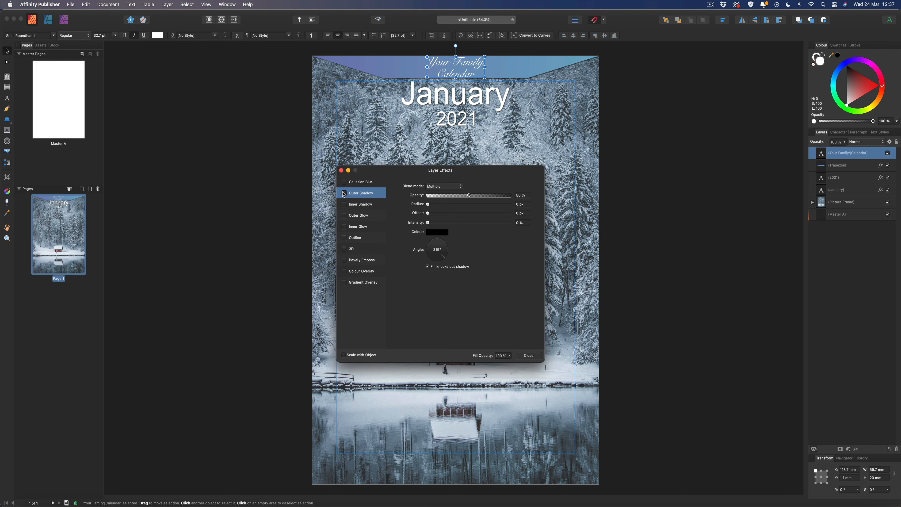
click(521, 205)
text(5)
key(Tab)
text(5)
key(Return)
click(664, 232)
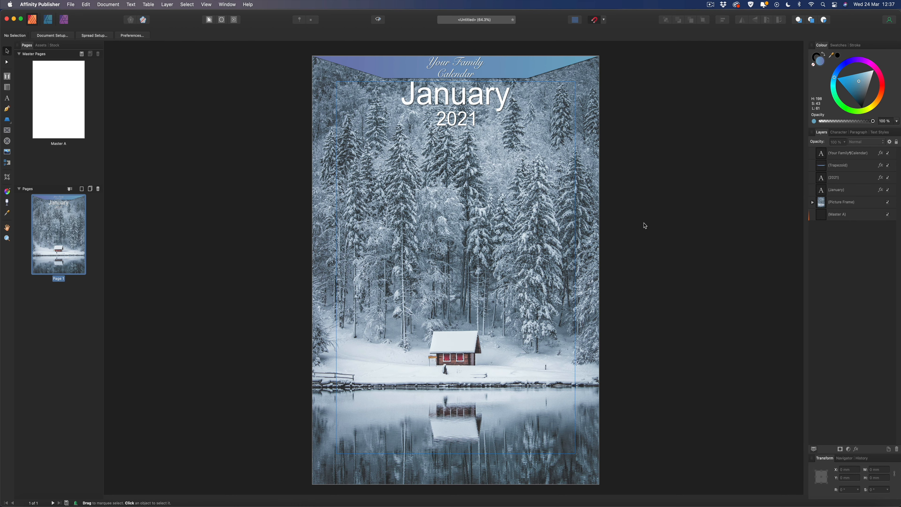
Step: Draw a rectangle about 35 by 35 mm against the page's left margin below the titles and fill it with white
scroll(591, 181, down, 2)
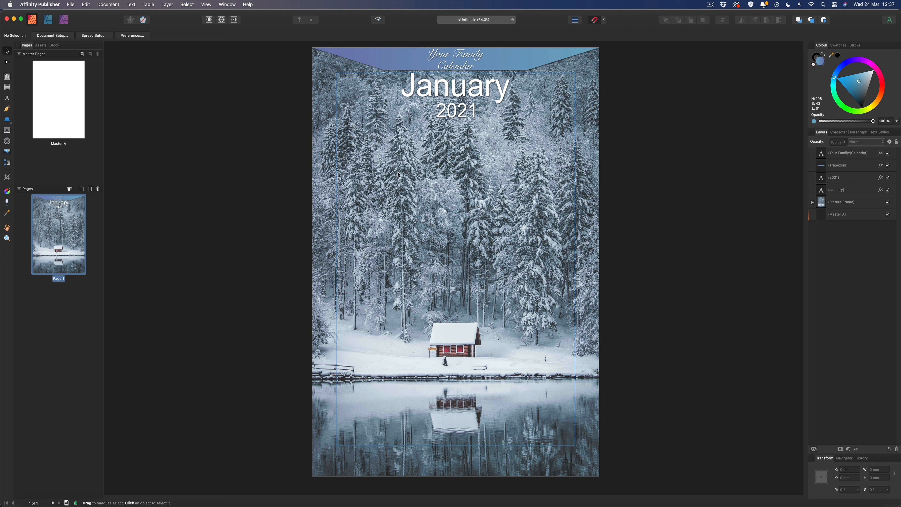
click(12, 125)
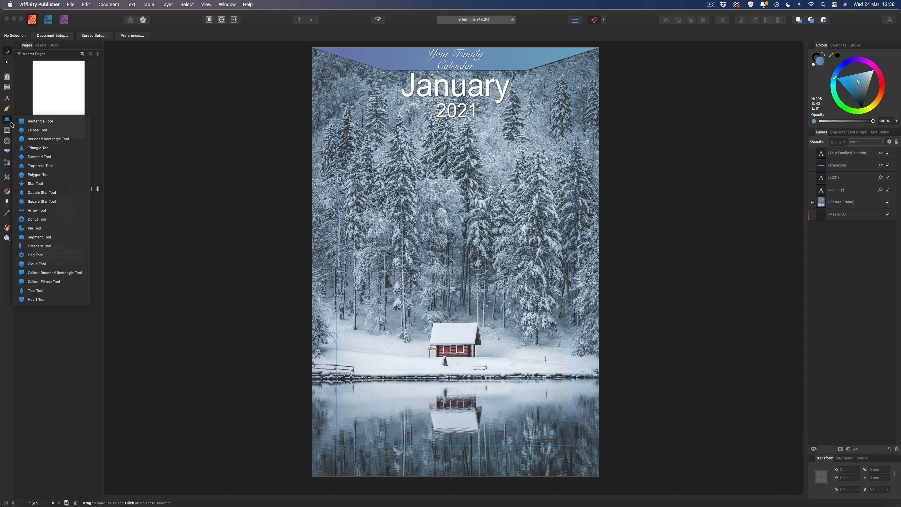
click(32, 122)
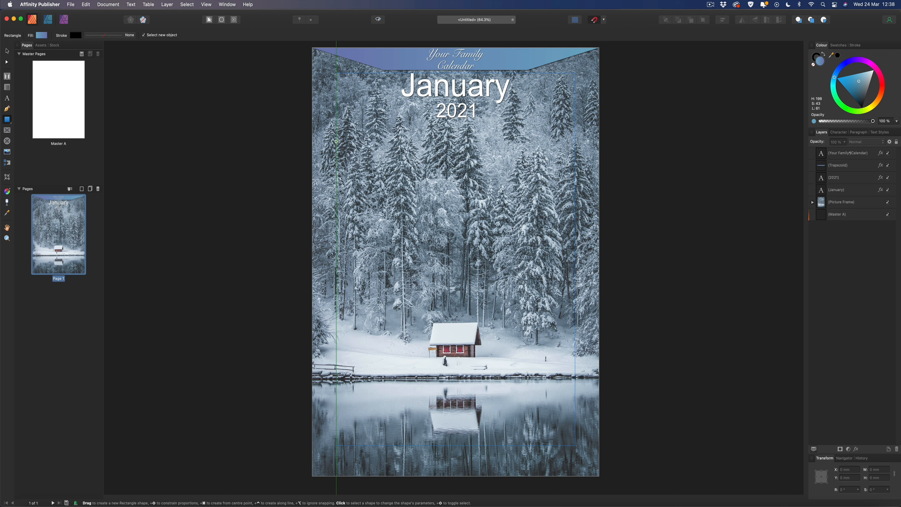
drag(336, 137, 361, 181)
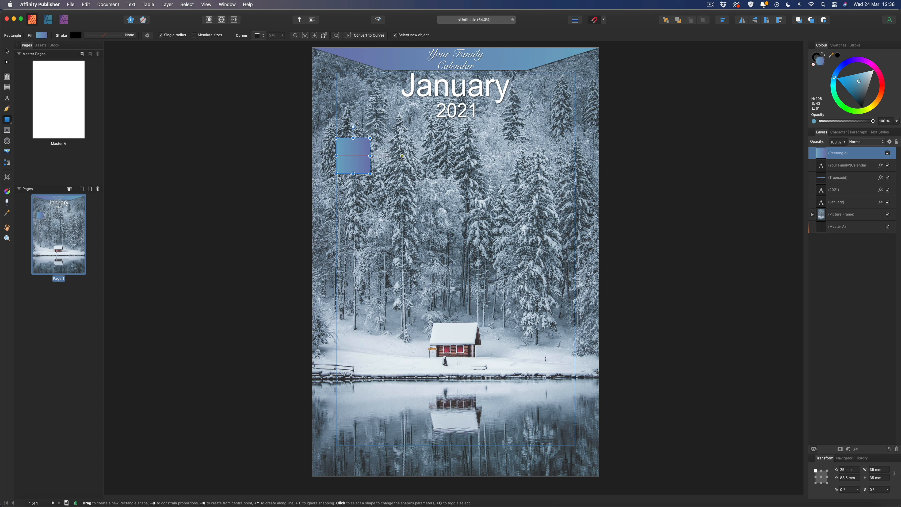
drag(866, 82, 879, 61)
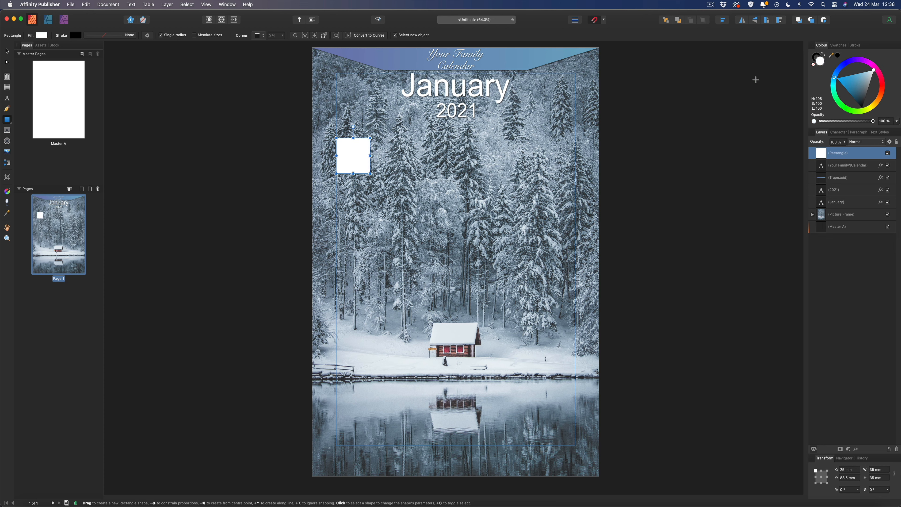
Step: Give the white day box rectangle a black 3 pt outline
click(817, 57)
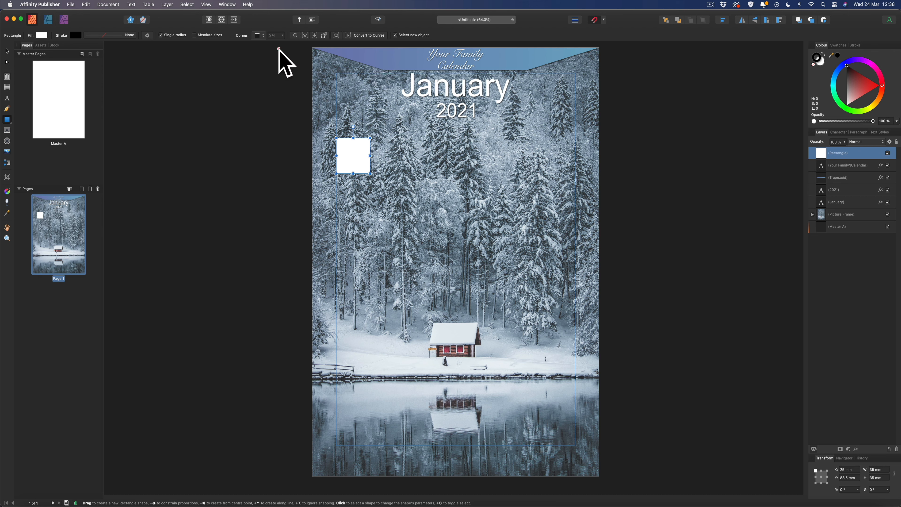
click(120, 35)
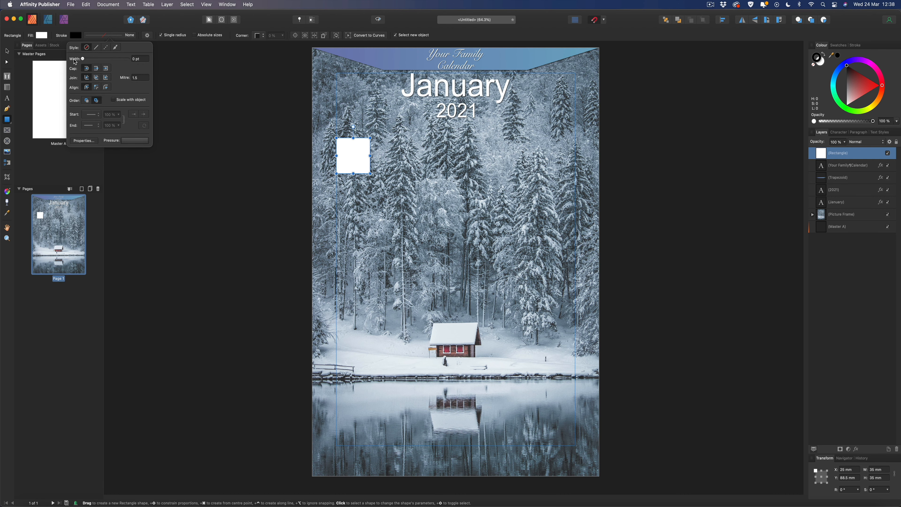
click(91, 60)
drag(92, 61, 96, 61)
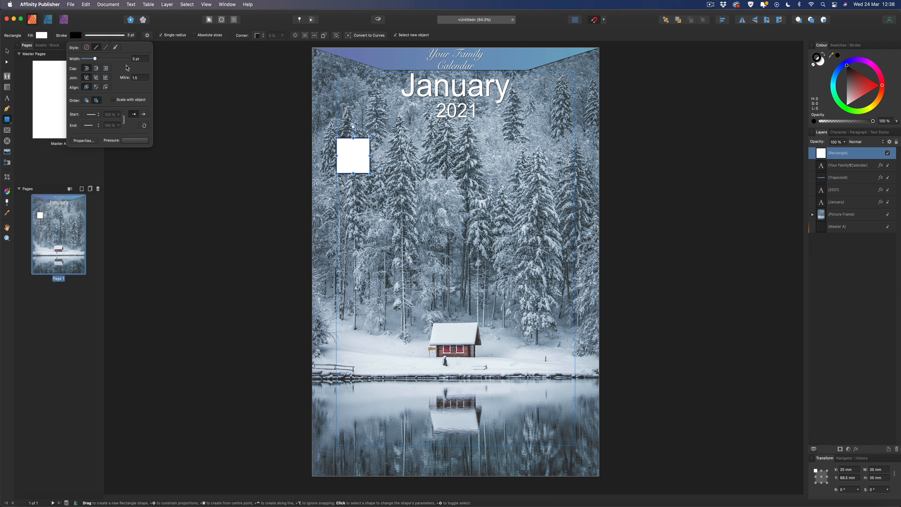
Step: Lower the opacity of the rectangle's white fill to about 71 %
click(42, 36)
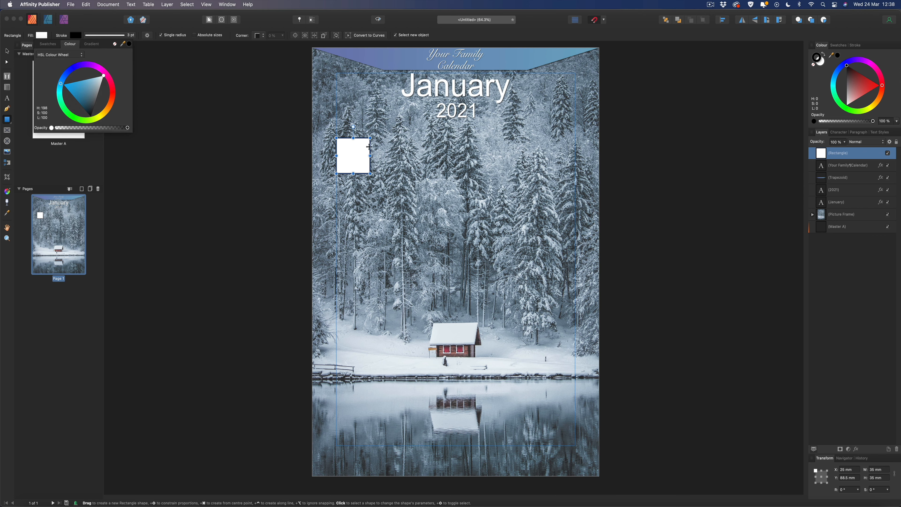
drag(128, 129, 108, 129)
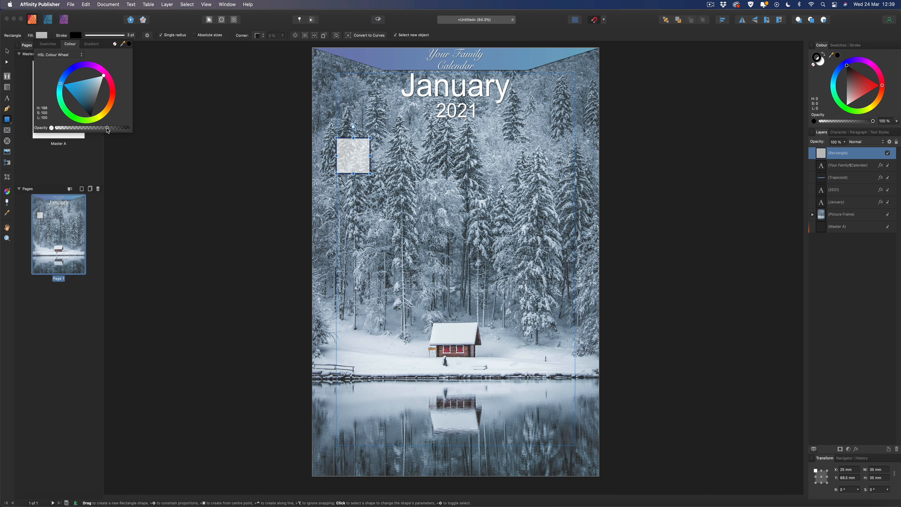
click(99, 22)
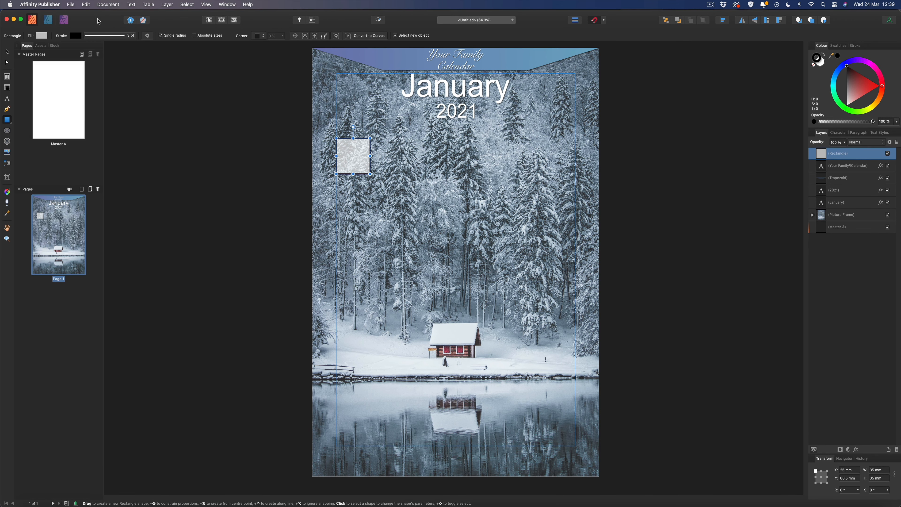
Step: Add the artistic text "00" at about 11.8 pt inside the day box, near its upper edge
click(8, 53)
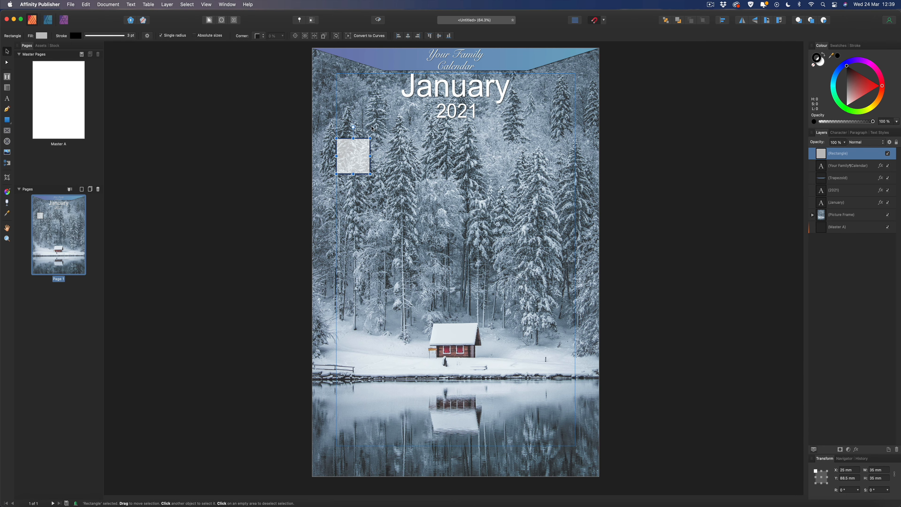
key(super+2)
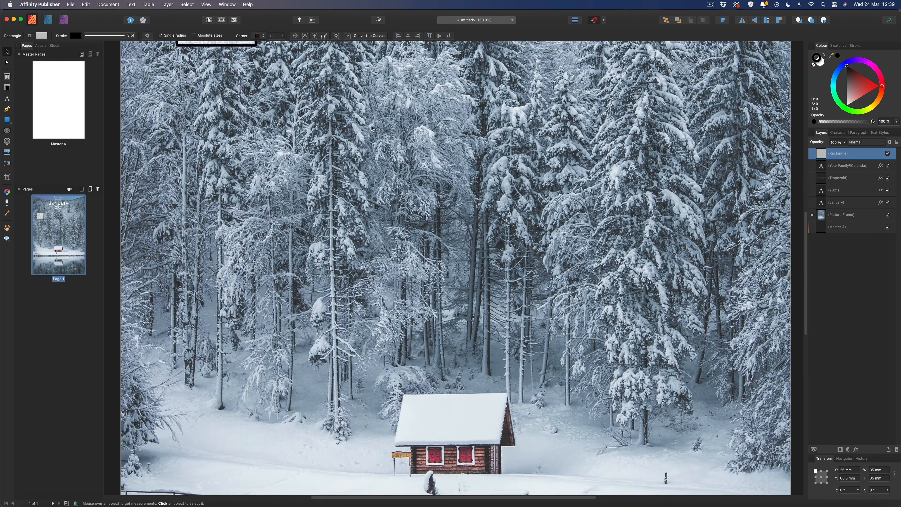
scroll(371, 131, up, 6)
scroll(371, 131, left, 8)
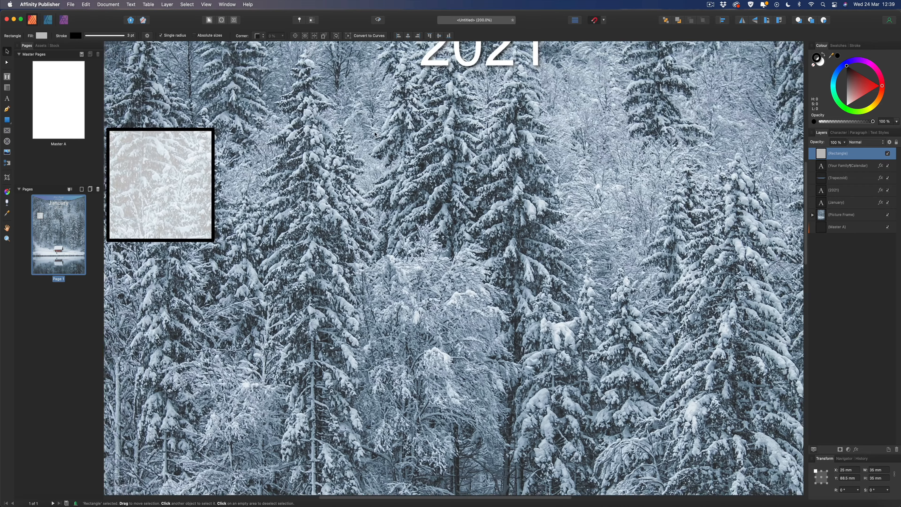
scroll(373, 136, right, 1)
scroll(374, 136, right, 1)
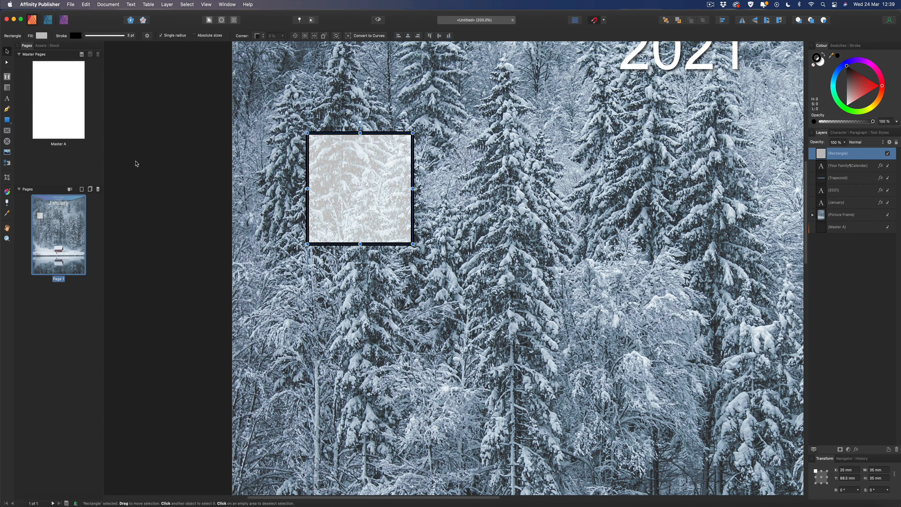
click(7, 98)
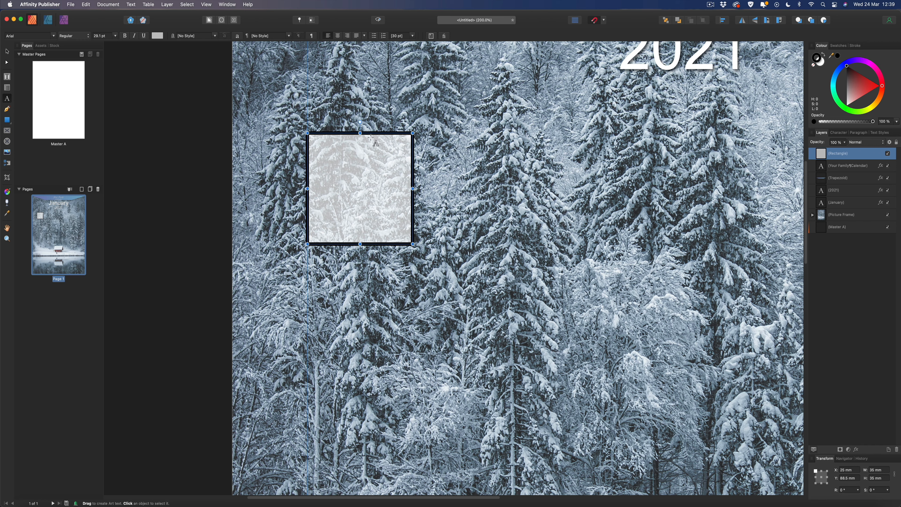
drag(371, 137, 379, 147)
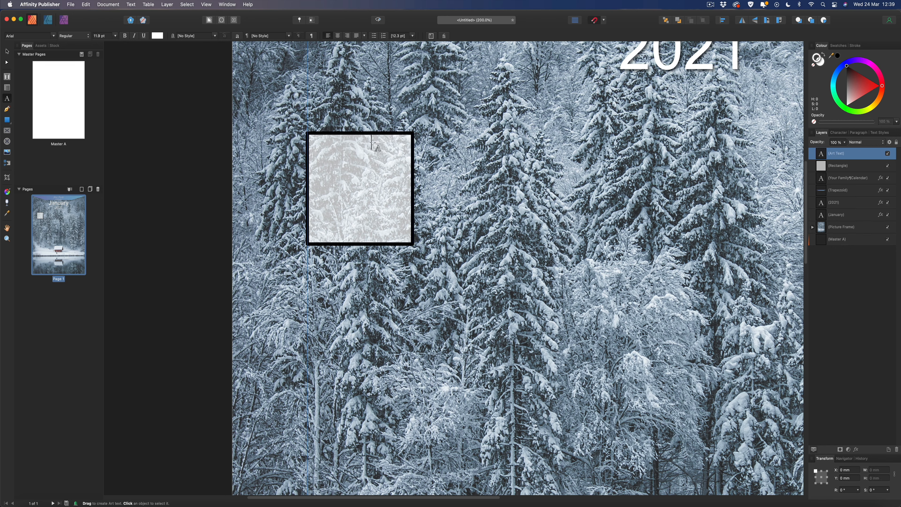
text(00)
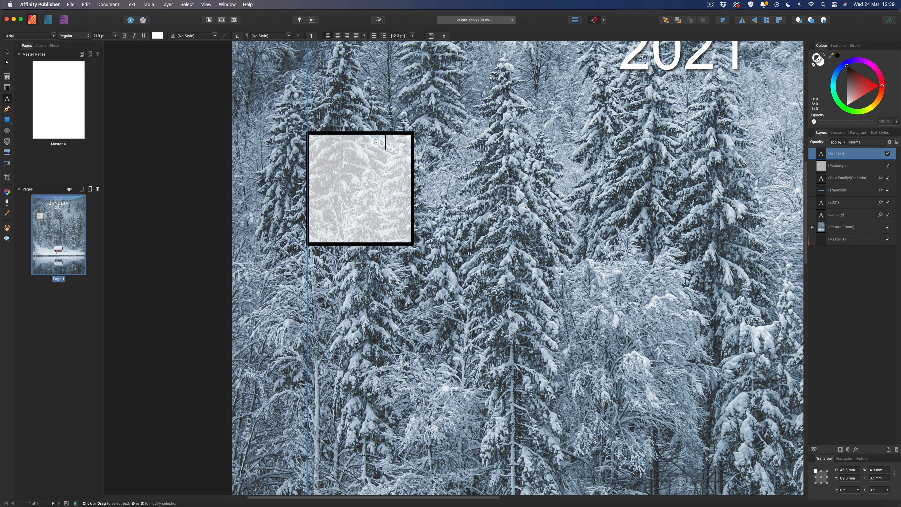
key(Escape)
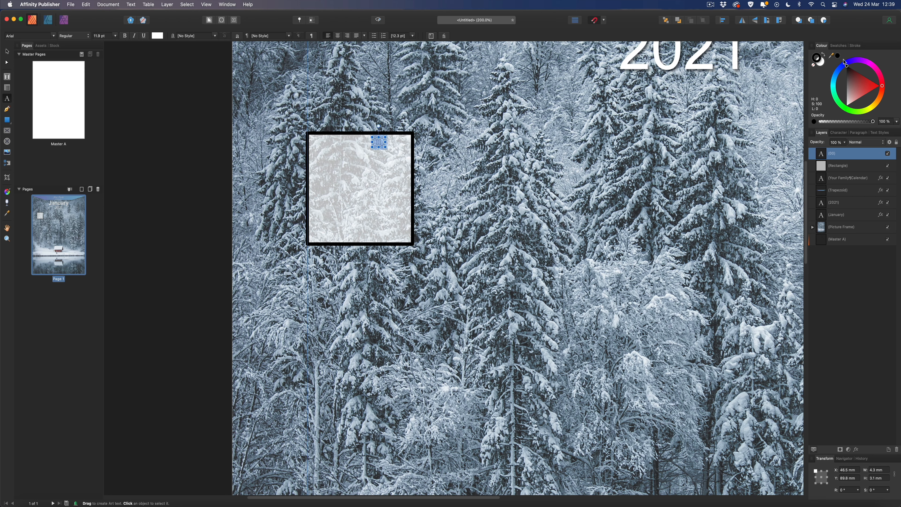
Step: Colour the "00" text black, move it into the upper-right corner of the day box and deselect it
click(821, 63)
click(846, 65)
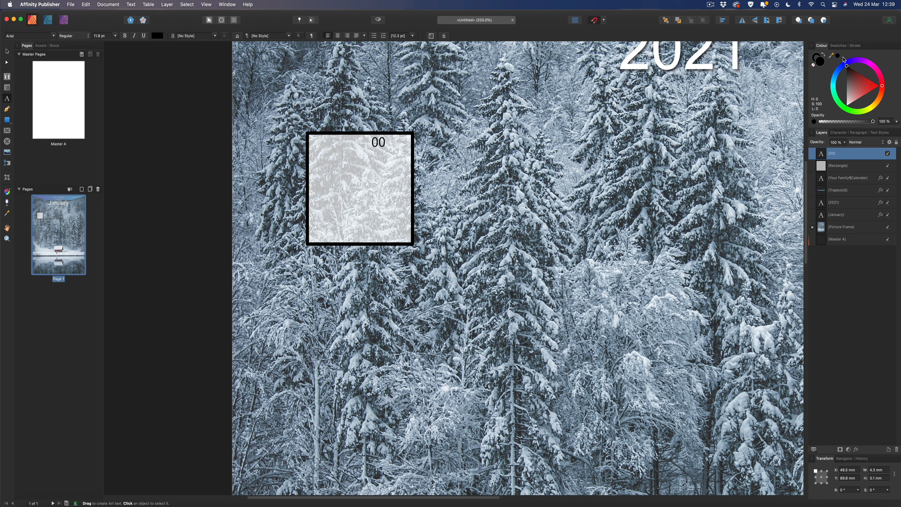
click(7, 51)
drag(376, 142, 405, 140)
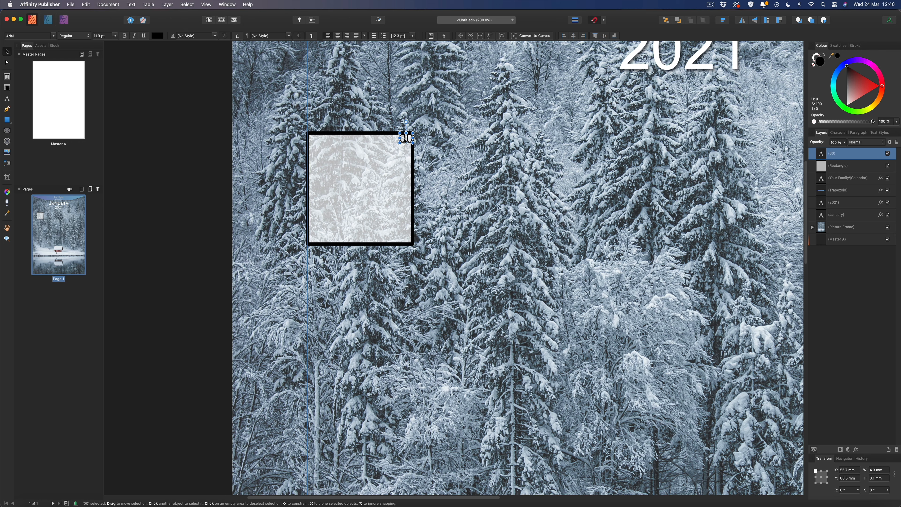
drag(405, 140, 405, 141)
click(207, 149)
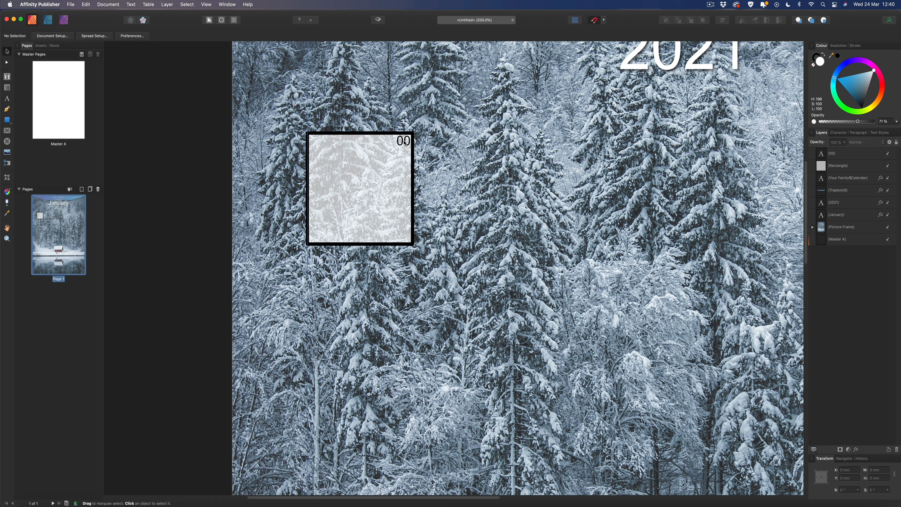
Step: Group the day box rectangle with its "00" text and paste a copy of the group in place
key(super+0)
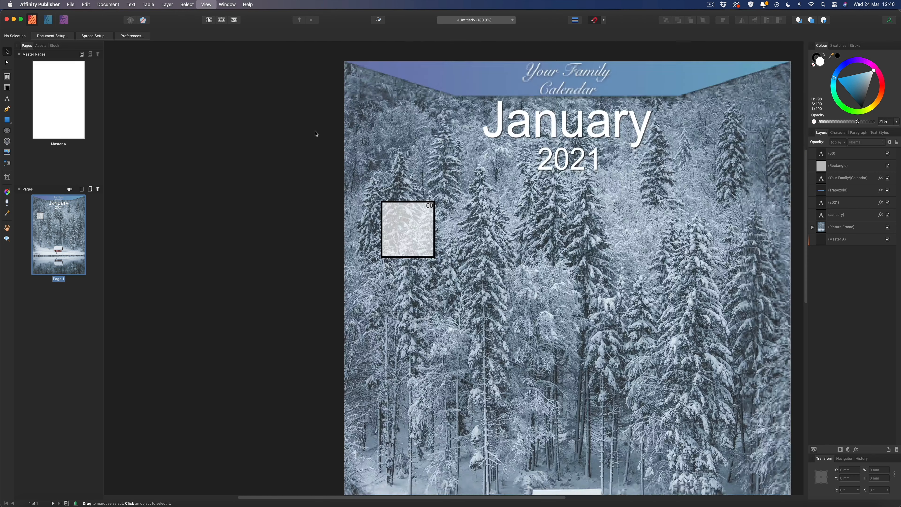
scroll(316, 133, right, 5)
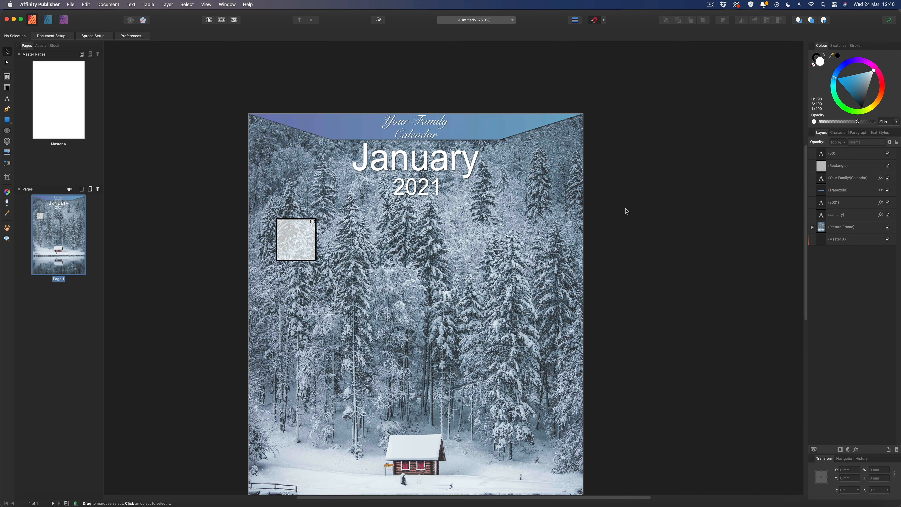
click(840, 168)
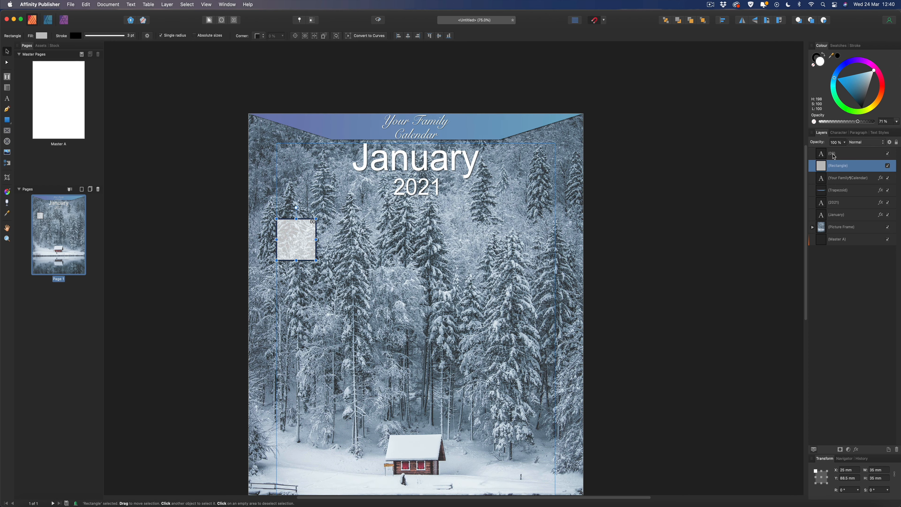
shift+click(838, 154)
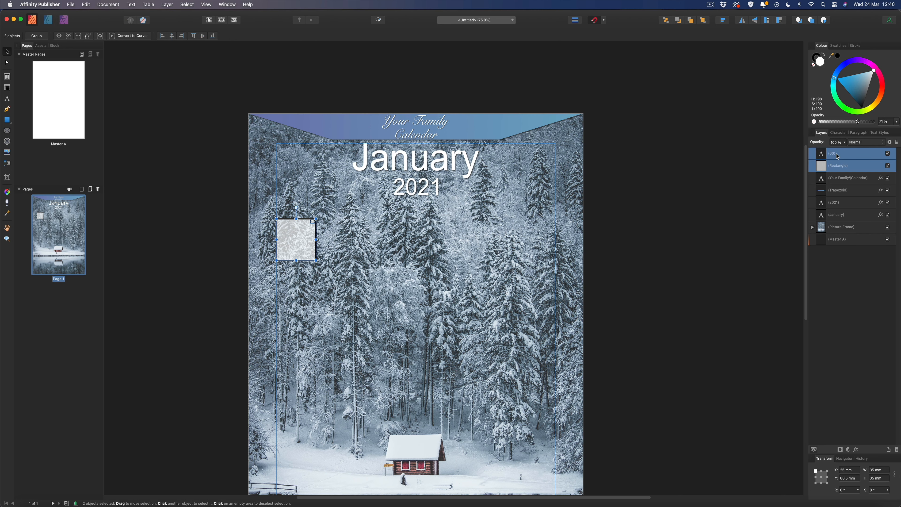
key(super+g)
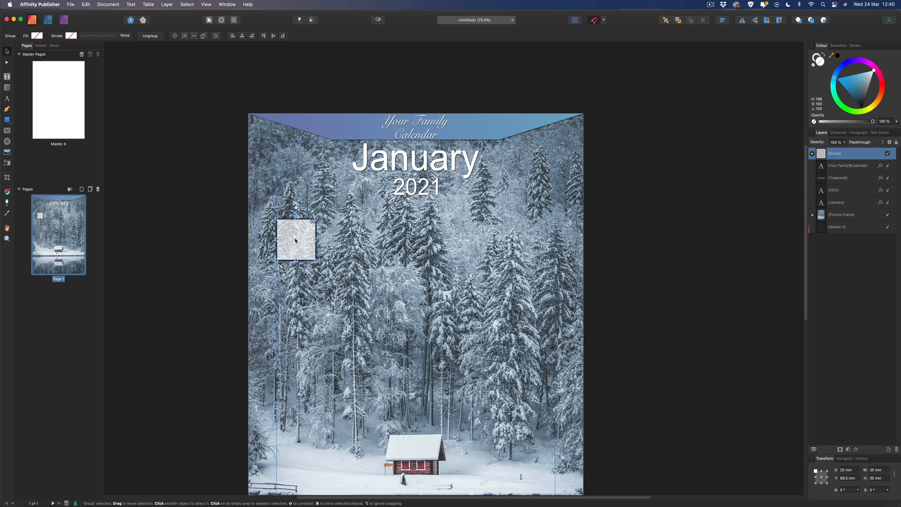
key(super+v)
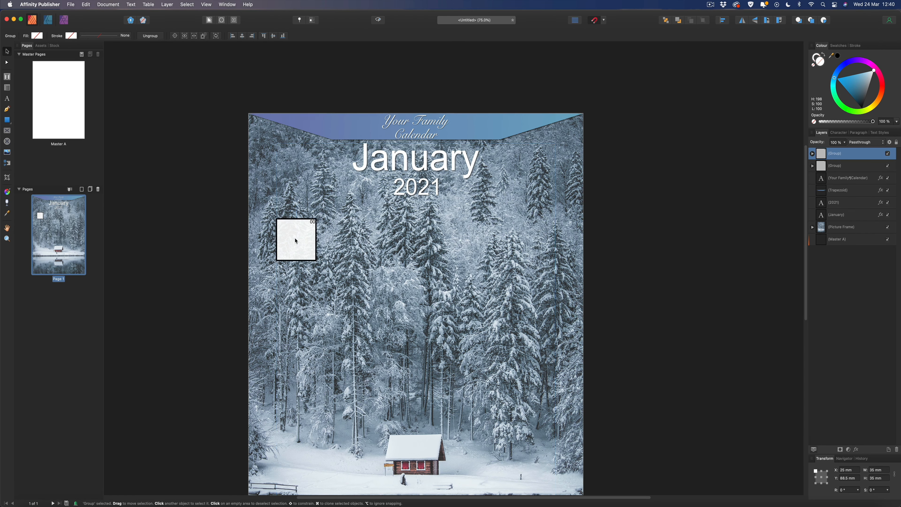
scroll(566, 235, down, 3)
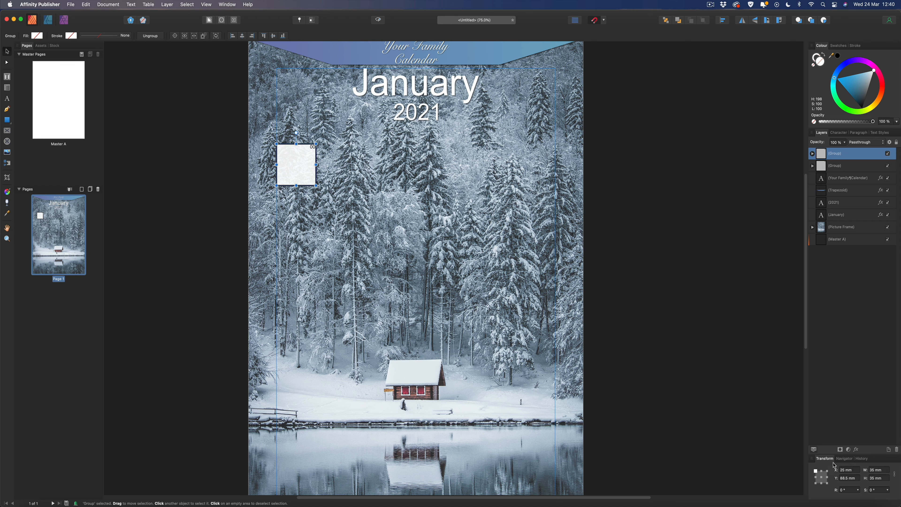
click(206, 5)
mouse_move(241, 175)
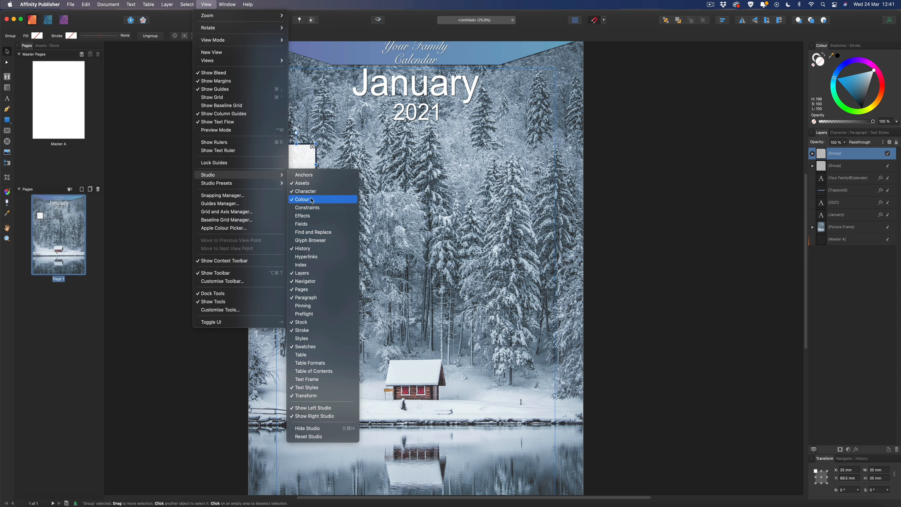
click(276, 3)
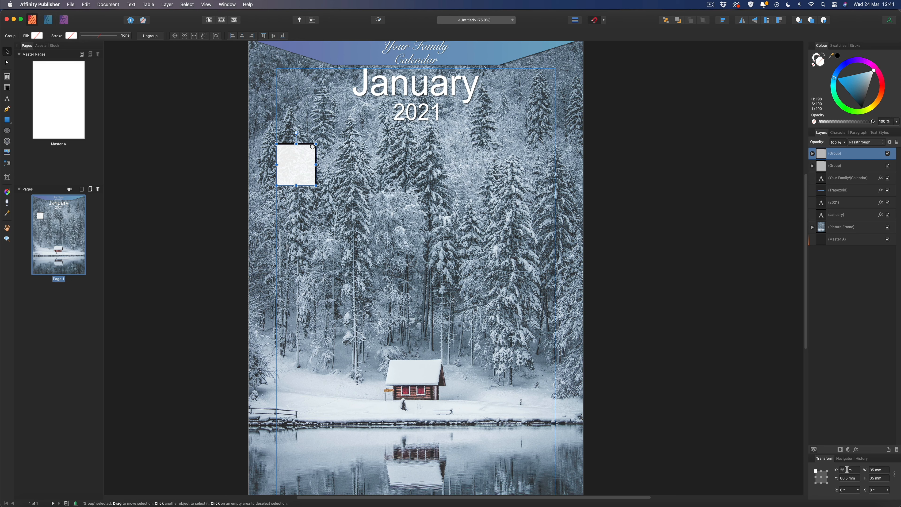
Step: Move the pasted day box 35 mm to the right by adding 35 to its X position
click(854, 470)
text(+35)
key(super+Return)
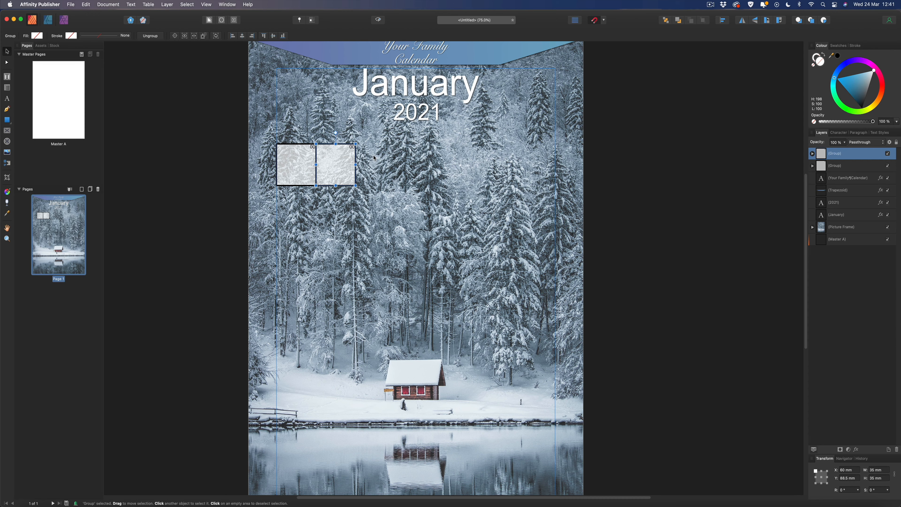
Step: Repeat the offset duplication of the day box five times to complete a row of seven boxes
key(super+j)
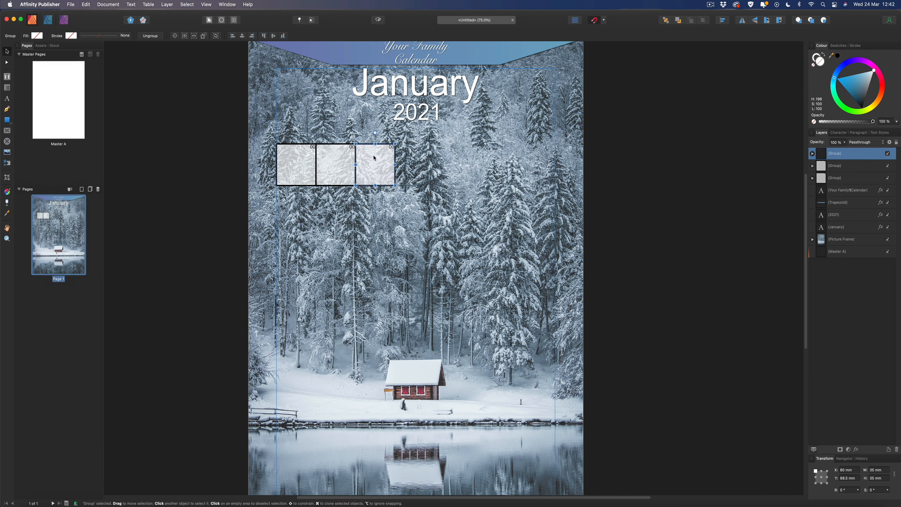
key(super+j)
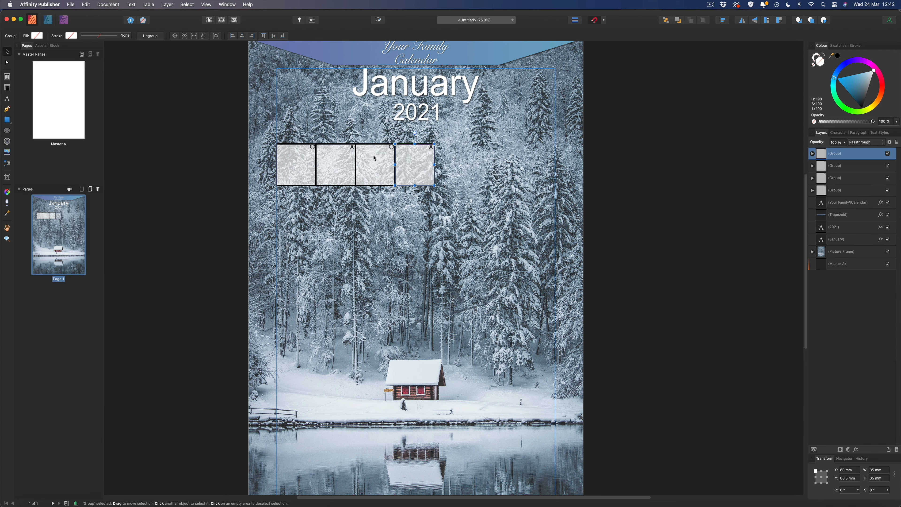
key(super+j)
key(super+j)
key(super+j)
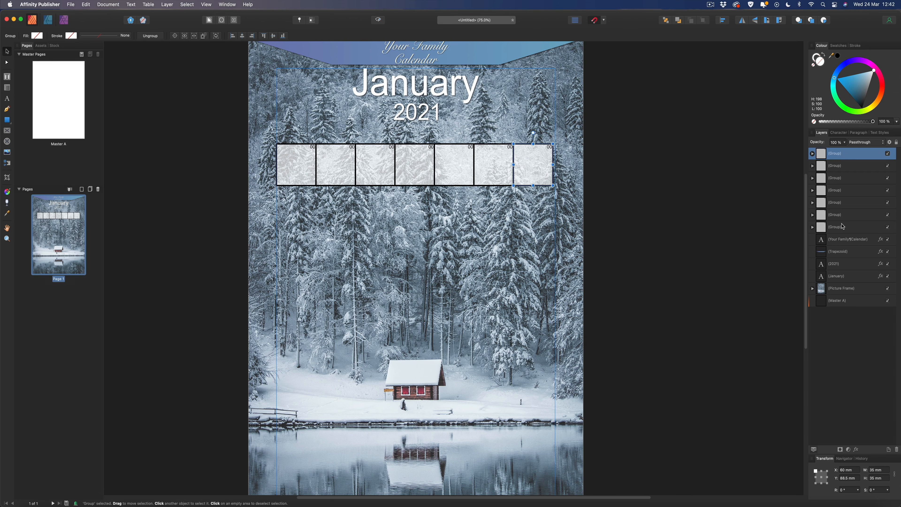
Step: Group all seven day boxes into a single row
double_click(840, 153)
shift+click(836, 227)
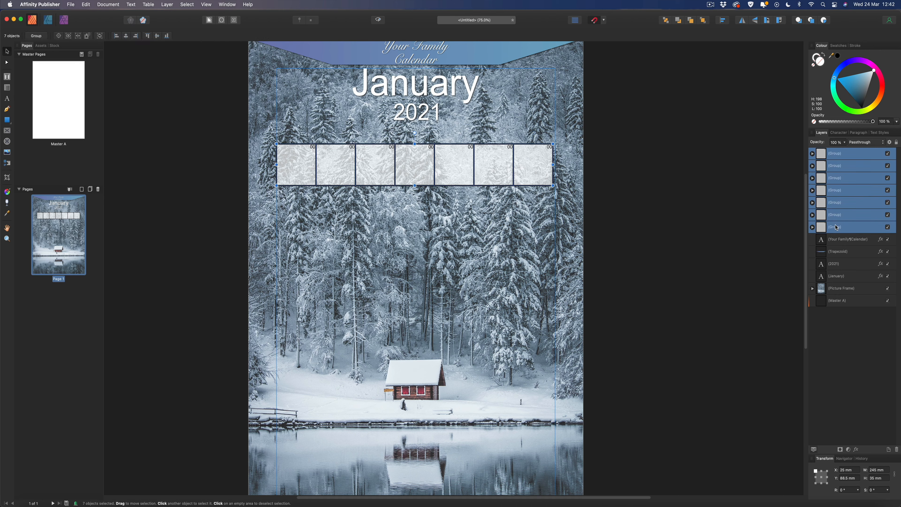
key(super+g)
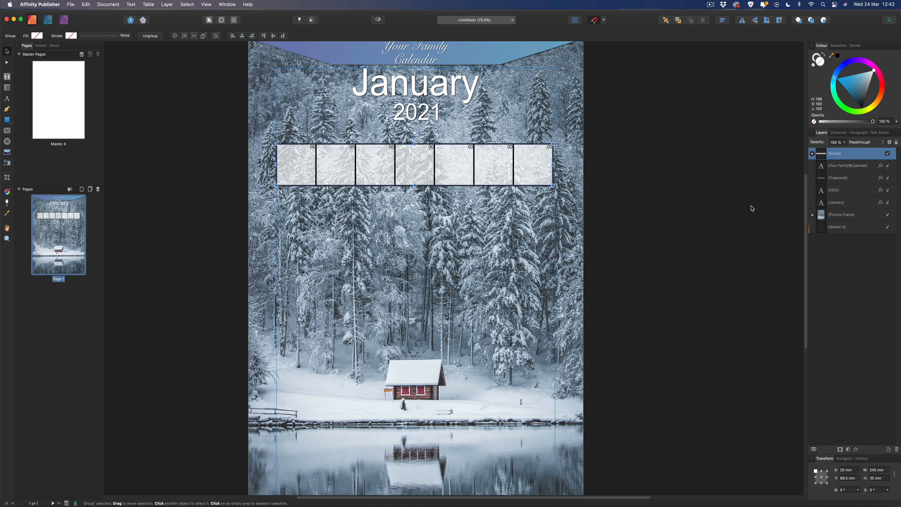
Step: Paste a copy of the day box row and move it 35 mm down, directly below the first row
key(super+c)
key(super+v)
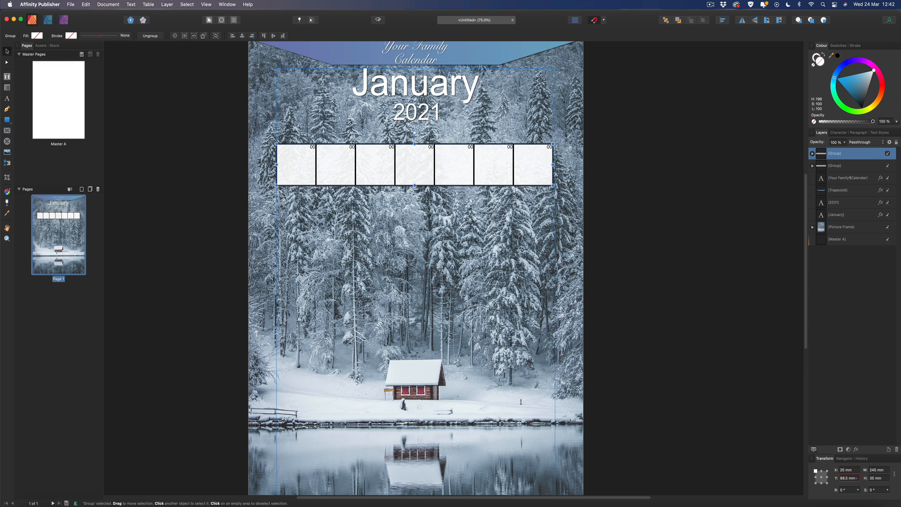
text(5)
key(Return)
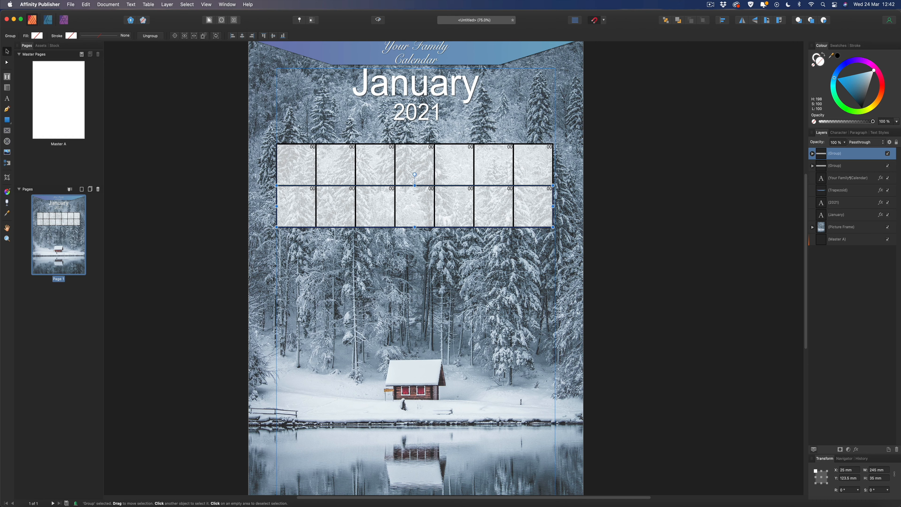
Step: Duplicate the day box row four more times at the same 35 mm downward offset to make six rows
key(super+j)
key(super+j)
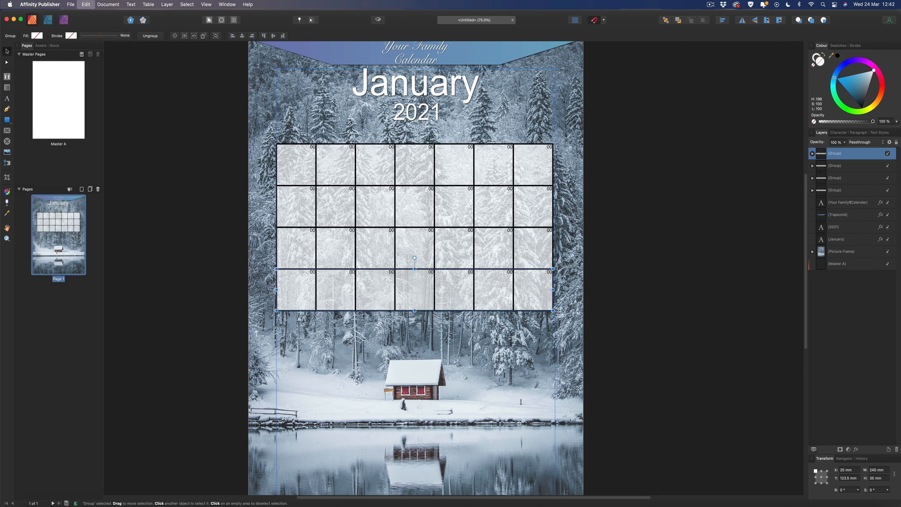
key(super+j)
key(super+j)
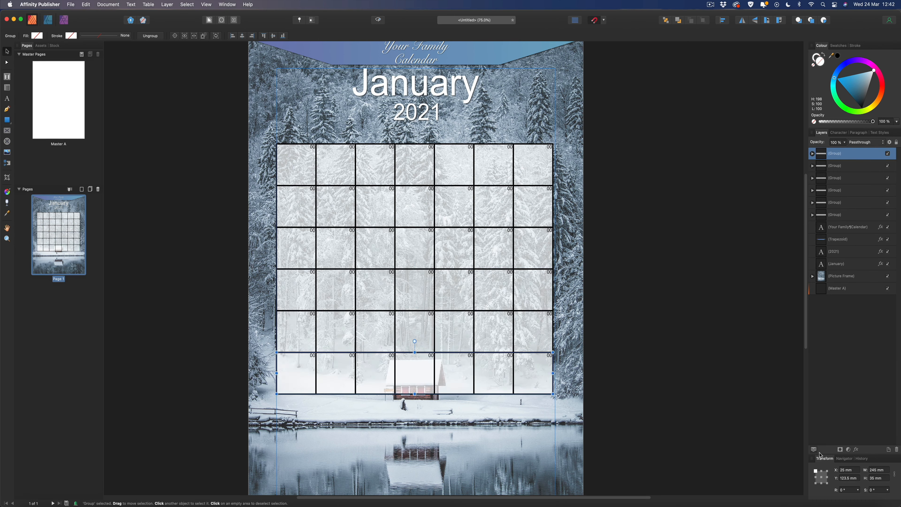
Step: Group all six day box rows into a single calendar grid
scroll(325, 215, down, 5)
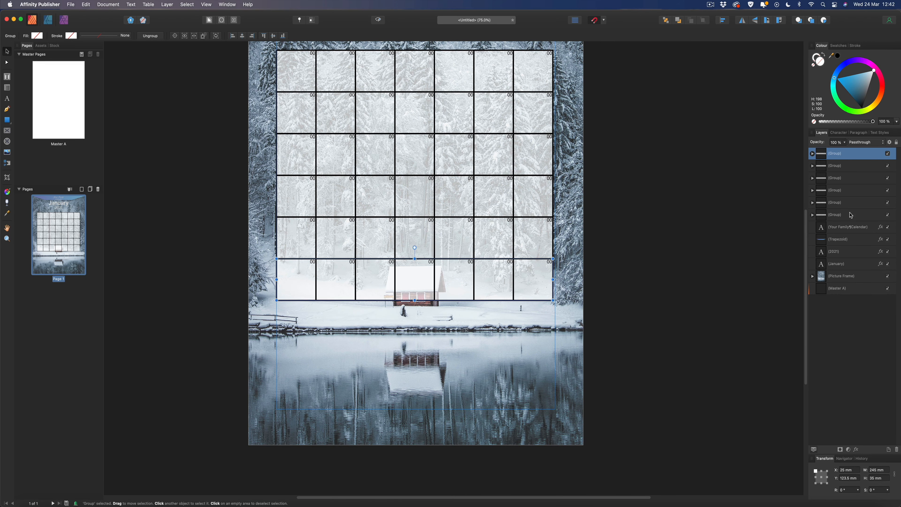
click(840, 154)
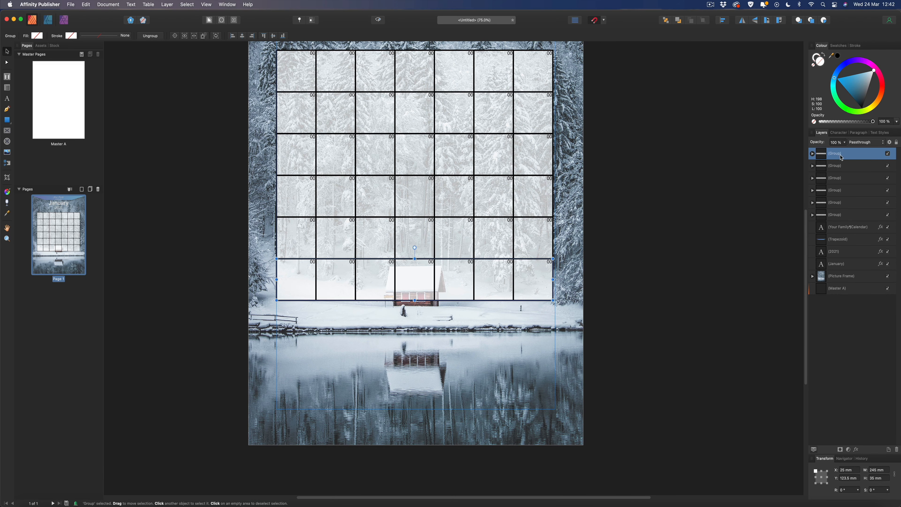
shift+click(848, 215)
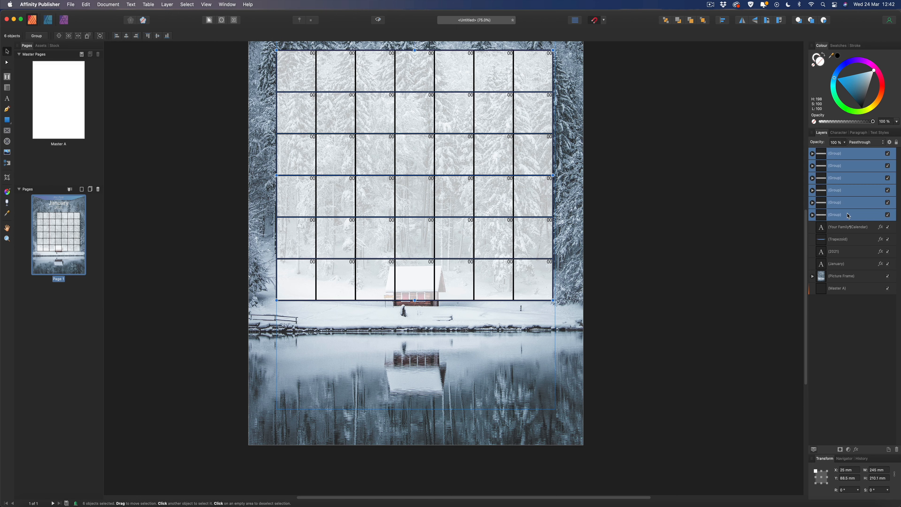
key(super+g)
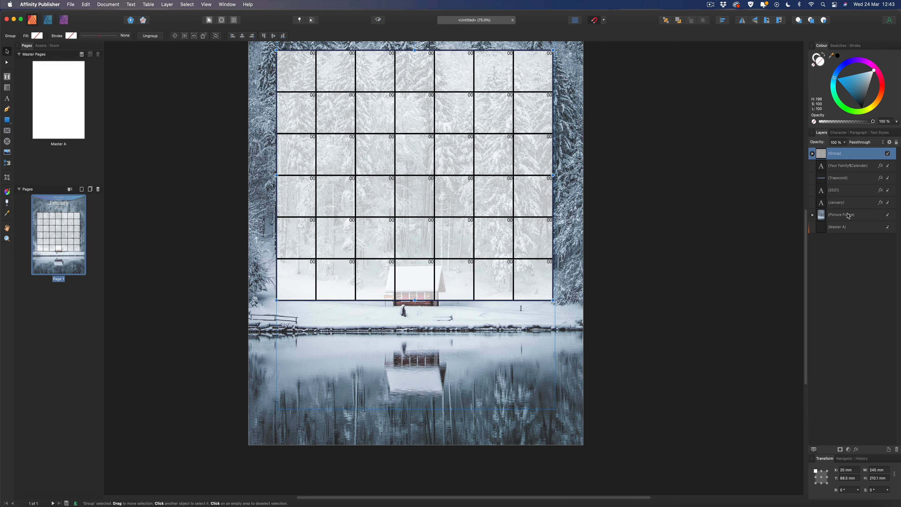
drag(498, 193, 500, 215)
scroll(499, 215, up, 3)
scroll(501, 218, up, 2)
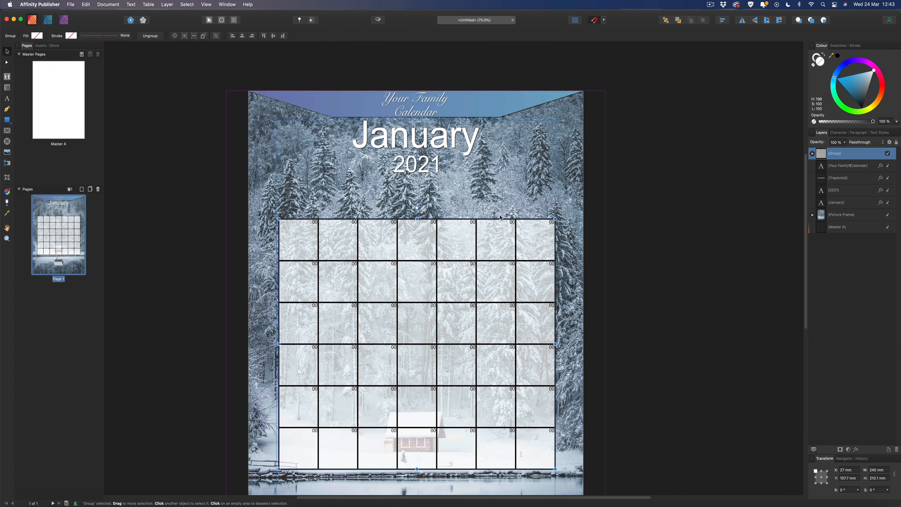
key(super+z)
scroll(532, 229, down, 1)
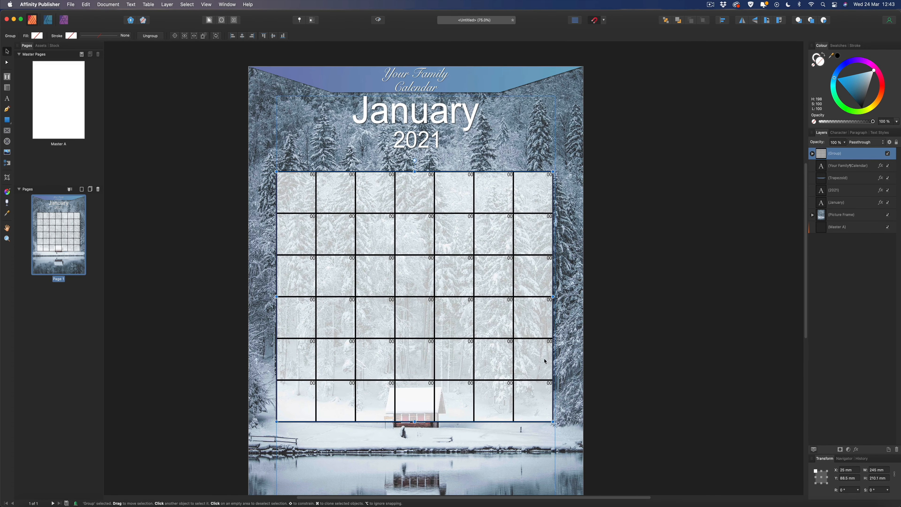
Step: Scale the calendar grid proportionally to about 247 mm wide so it spans the page between both side margins
scroll(545, 361, down, 5)
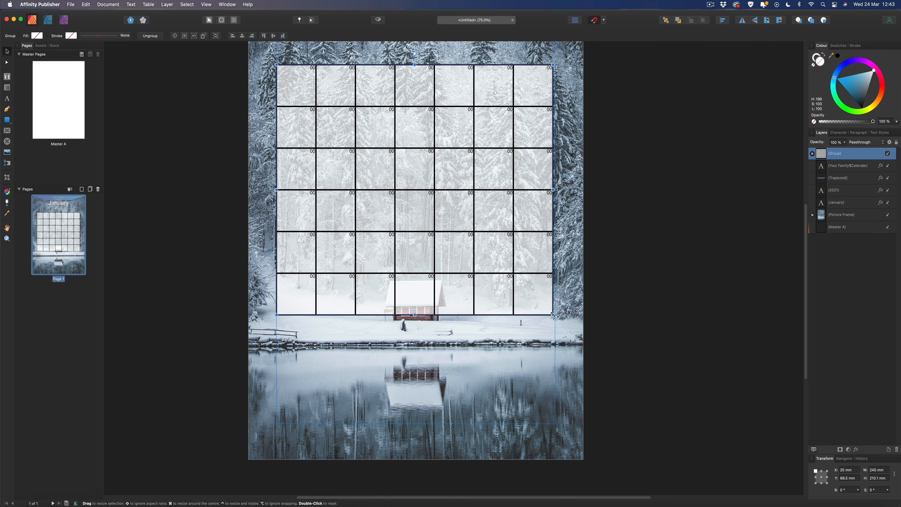
drag(552, 315, 528, 293)
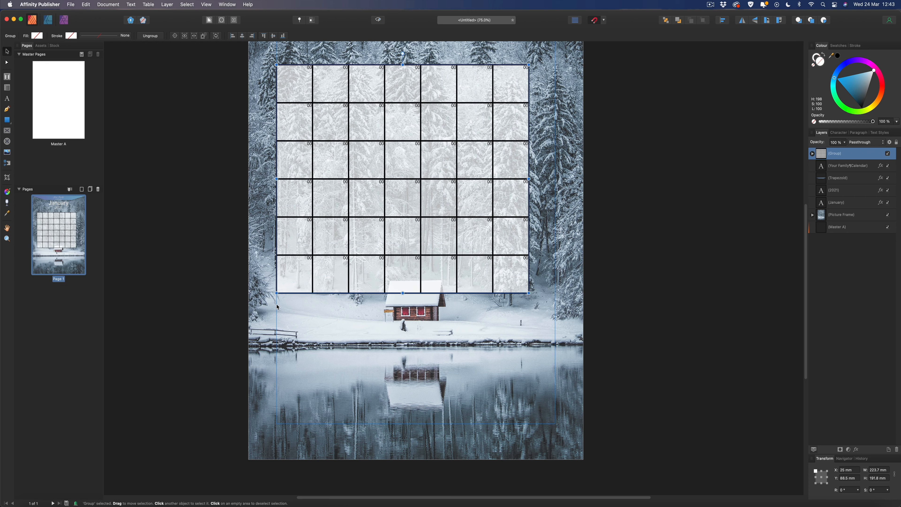
drag(529, 293, 568, 312)
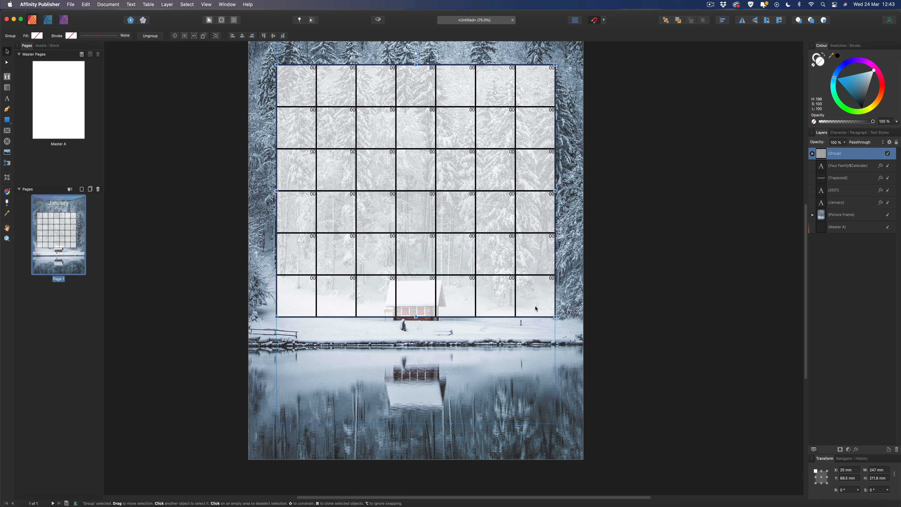
Step: Move the calendar grid straight down to about Y 104.1 mm, keeping it between the side margins
scroll(536, 308, up, 3)
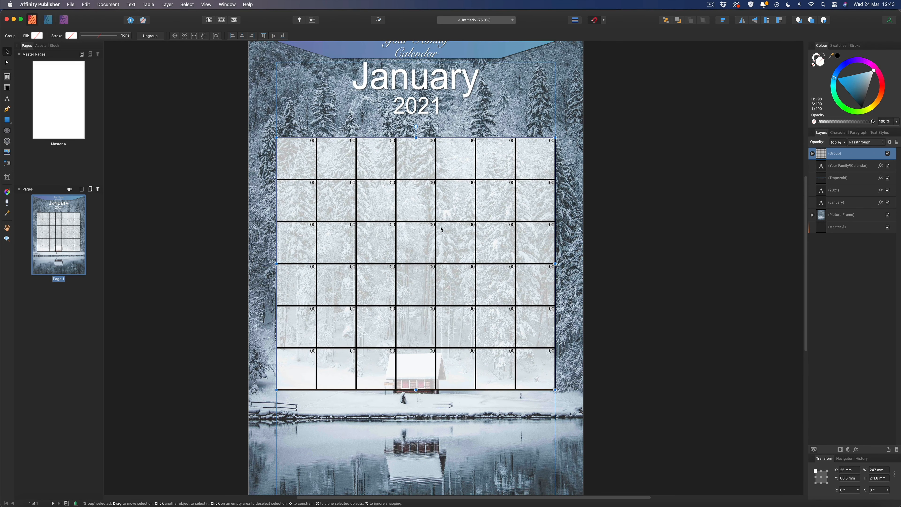
drag(442, 229, 441, 247)
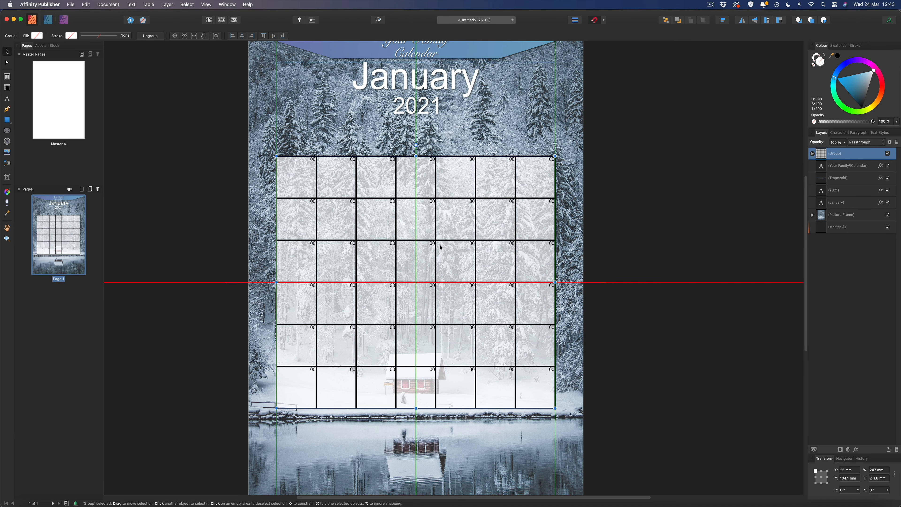
drag(441, 247, 441, 247)
scroll(440, 247, up, 3)
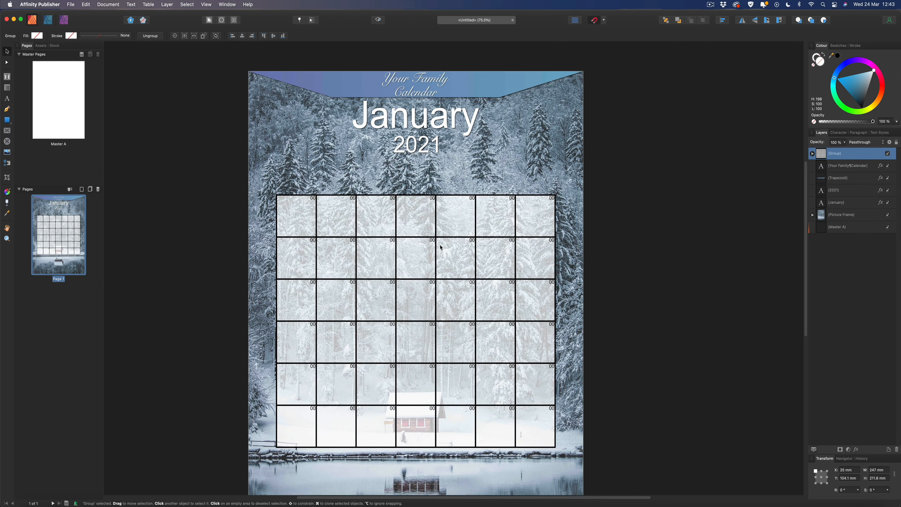
Step: Add a text frame about 35.3 mm wide and 11.1 mm high above the first column, containing "Monday"
key(super+minus)
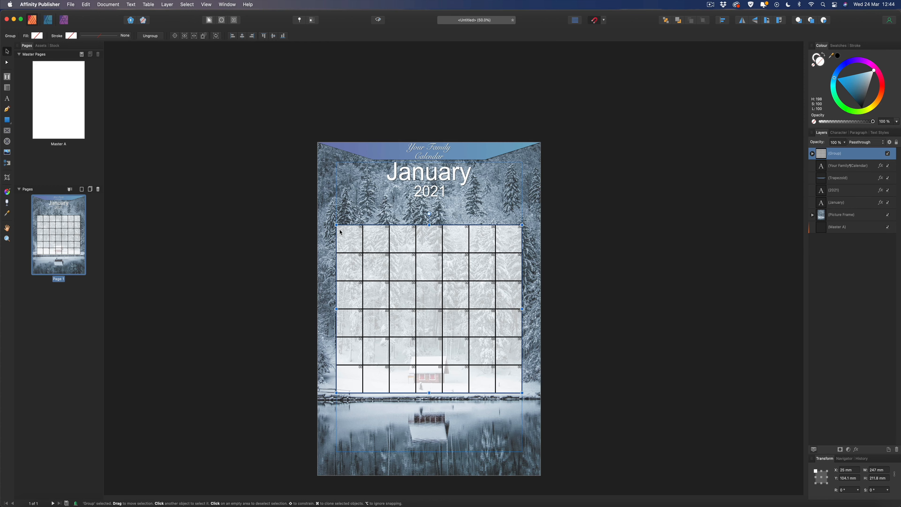
key(super+1)
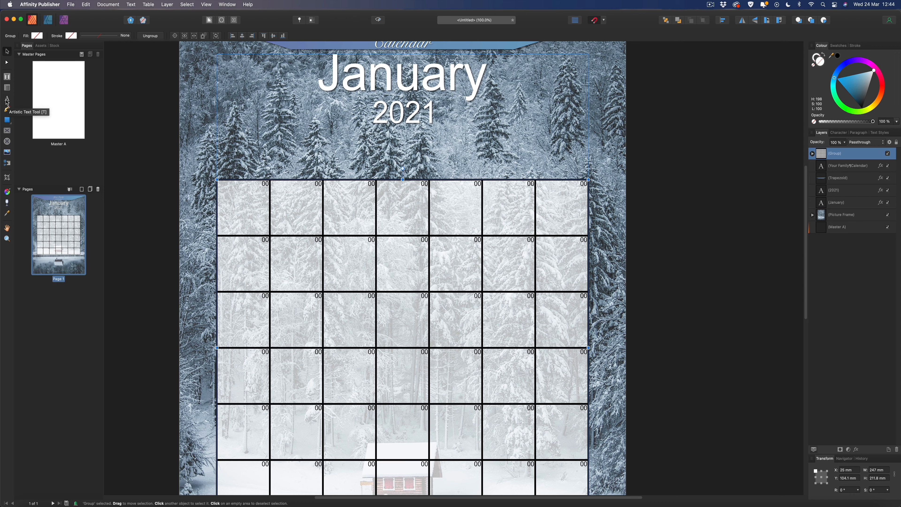
click(7, 77)
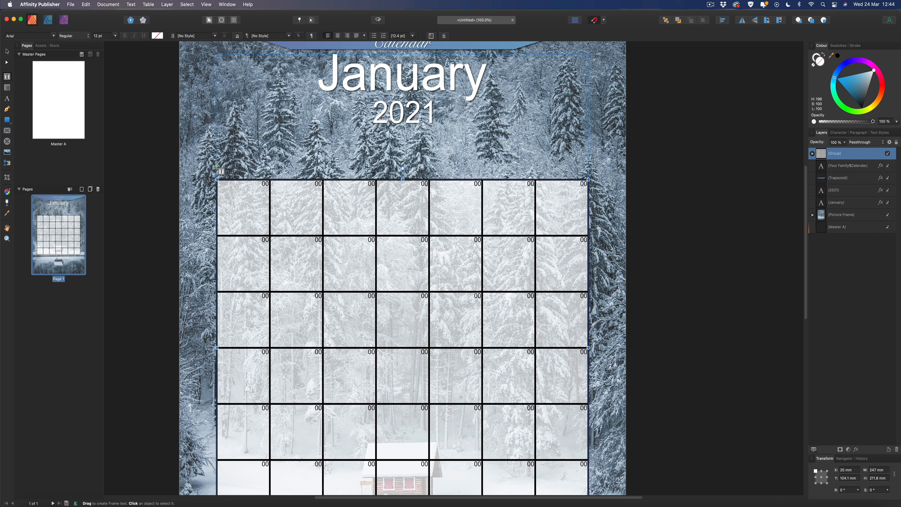
drag(217, 162, 269, 179)
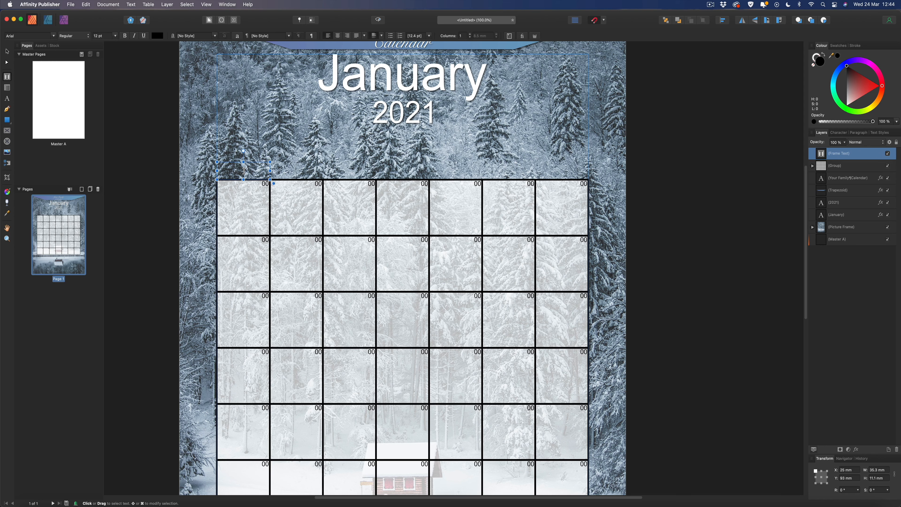
text(Monday)
Step: Format the Monday text as centred, white and 15 pt
key(super+a)
click(337, 36)
click(846, 105)
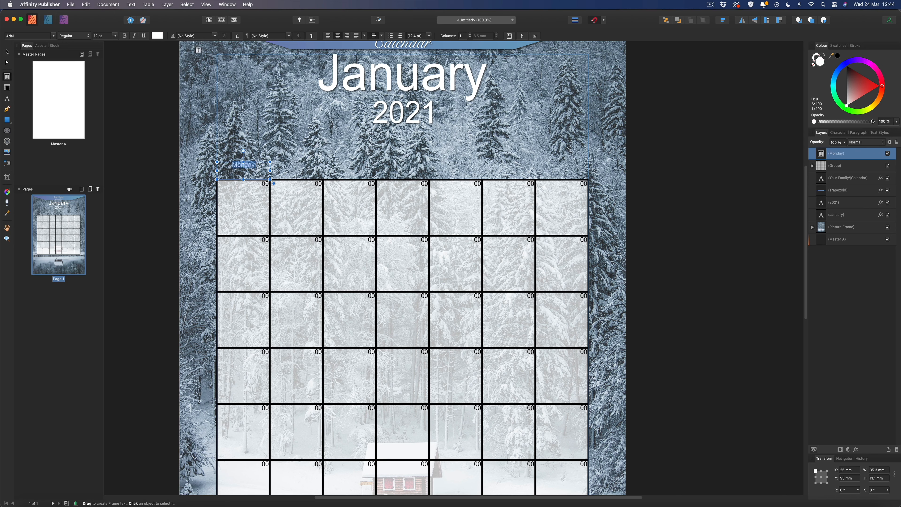
click(115, 36)
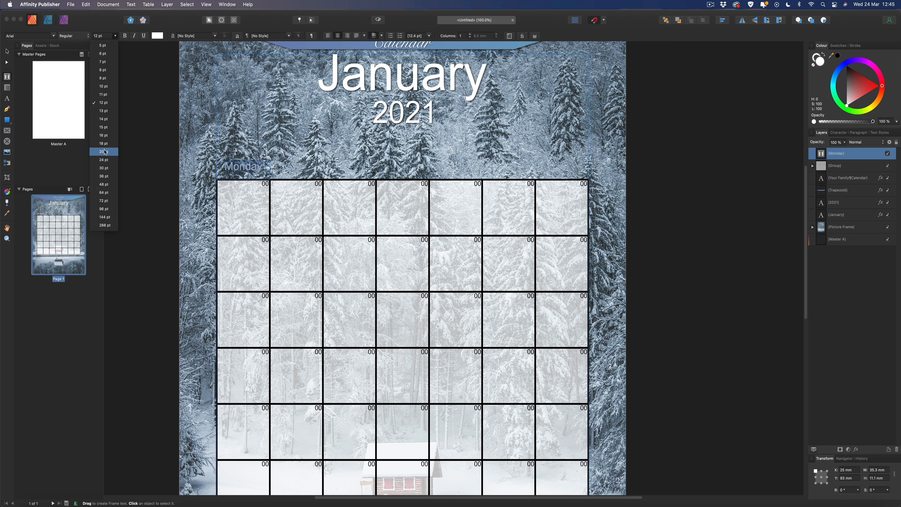
click(108, 130)
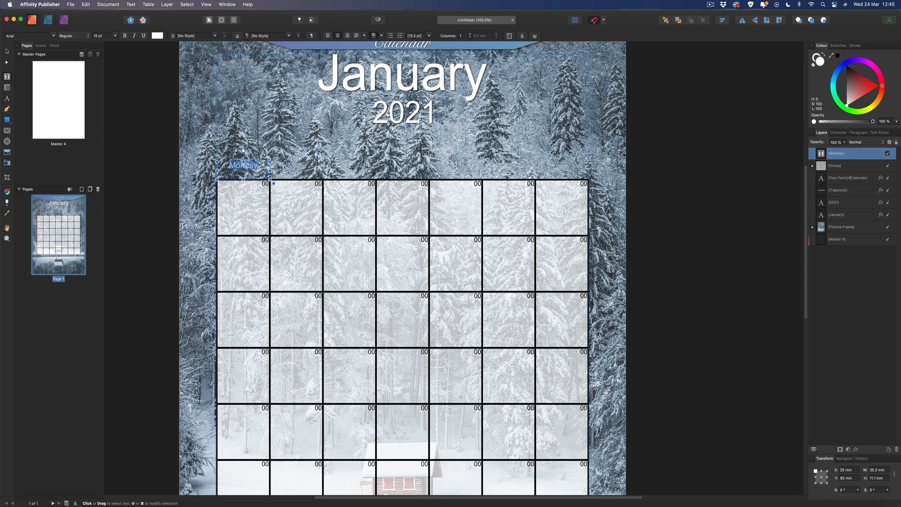
Step: Lower the upper edge of the Monday text frame so it is about 6.2 mm high, close above the grid
drag(243, 162, 243, 169)
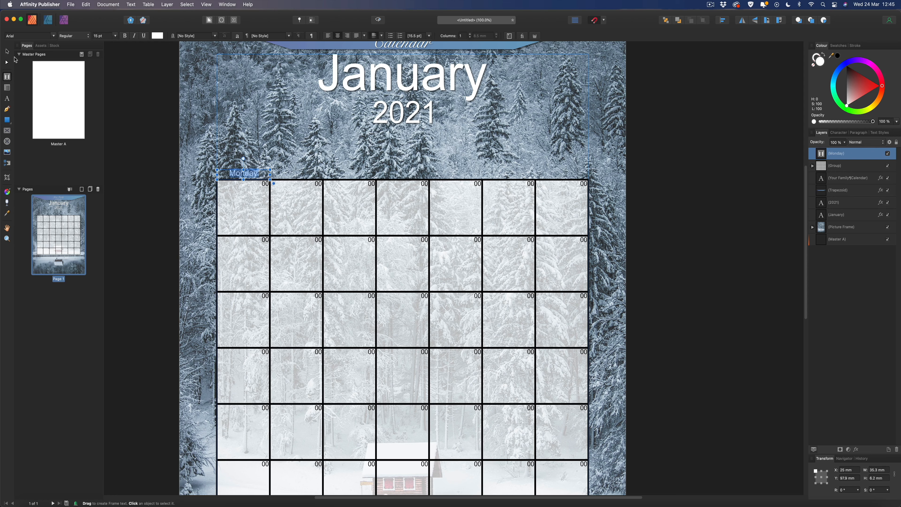
click(7, 51)
click(143, 100)
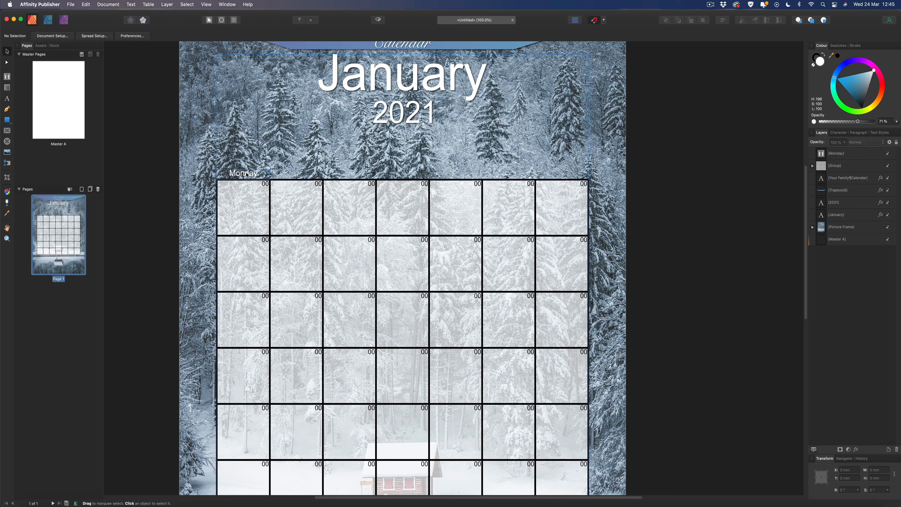
Step: Add an outer shadow layer effect to the Monday label with a radius and offset of 2 px
click(248, 174)
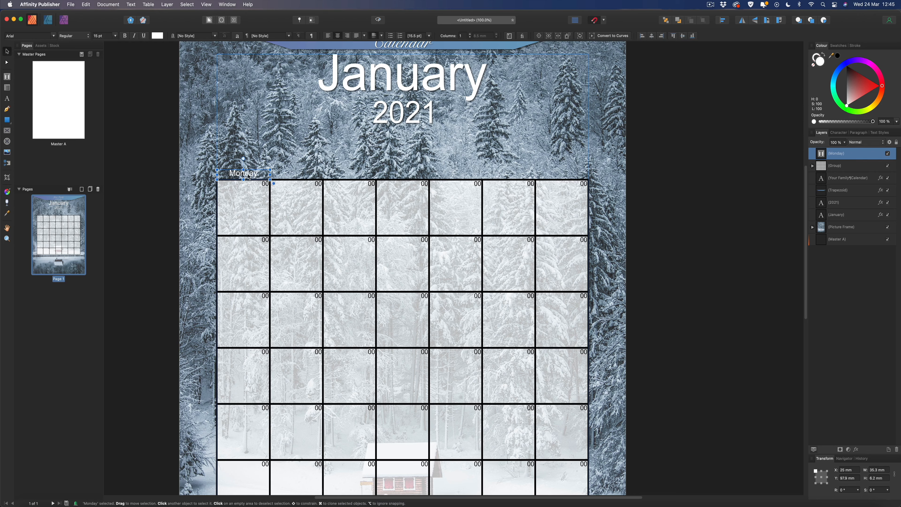
click(856, 450)
click(343, 193)
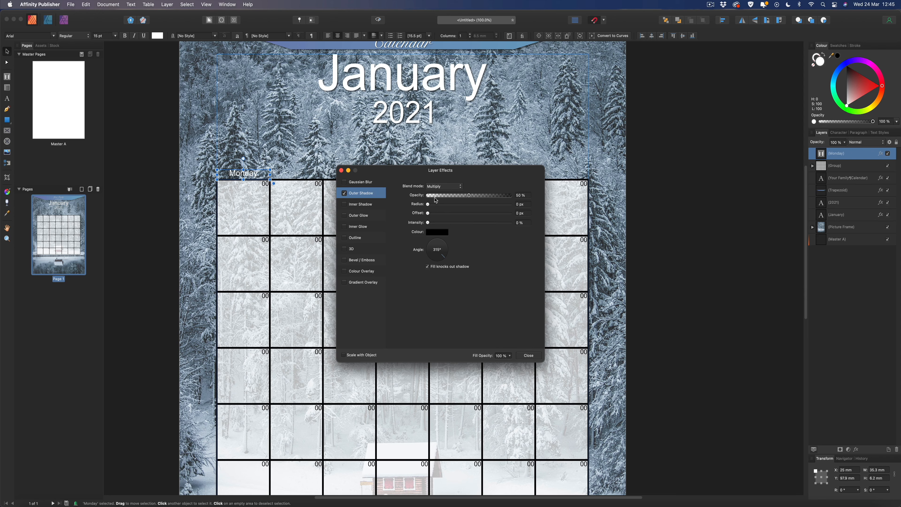
click(513, 204)
text(2)
click(520, 213)
text(2)
key(Return)
Step: Set the Monday label's outer shadow radius and offset to 3 px
click(515, 204)
text(3)
click(519, 214)
text(3)
key(Return)
click(528, 355)
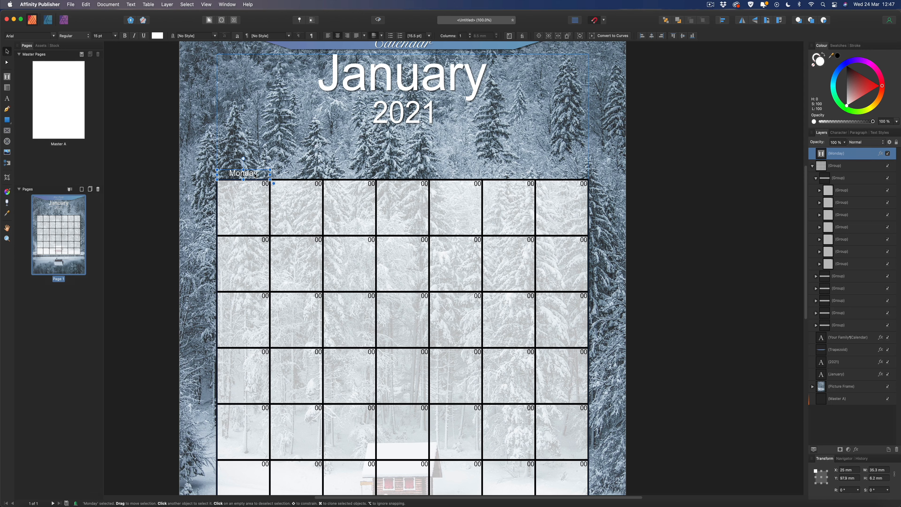
Step: Duplicate the Monday label and place copies side by side above the second to sixth columns
key(super+j)
drag(252, 175, 415, 173)
key(super+j)
key(super+j)
key(super+j)
drag(303, 172, 519, 177)
key(super+j)
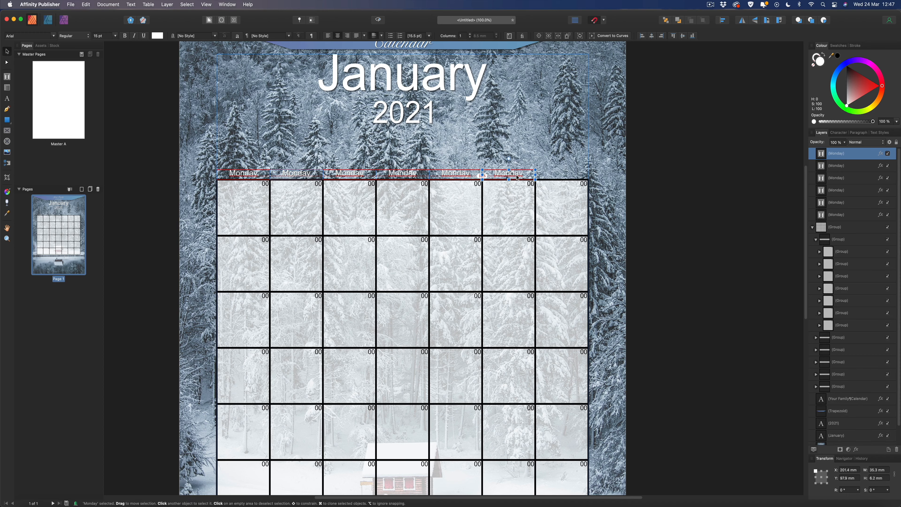
Step: Duplicate the first Monday label and align the copy above the seventh column
click(239, 173)
key(super+j)
drag(238, 174, 555, 173)
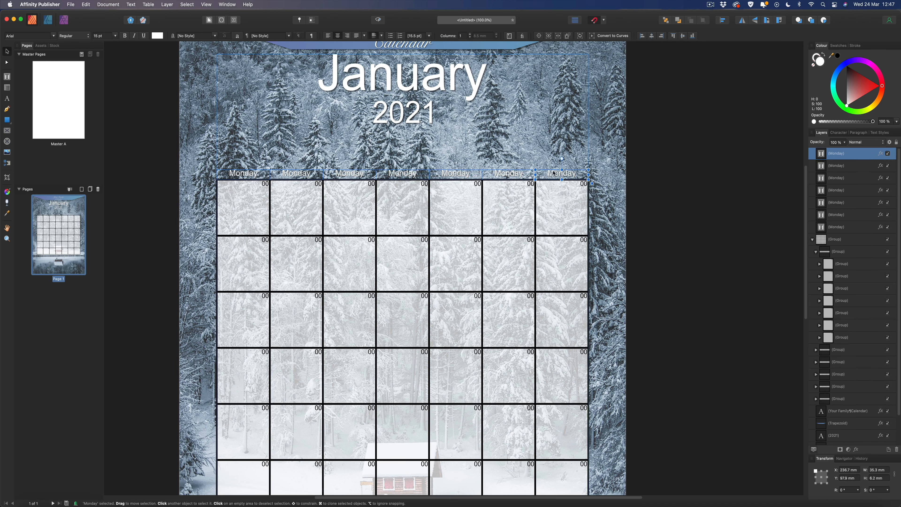
click(666, 172)
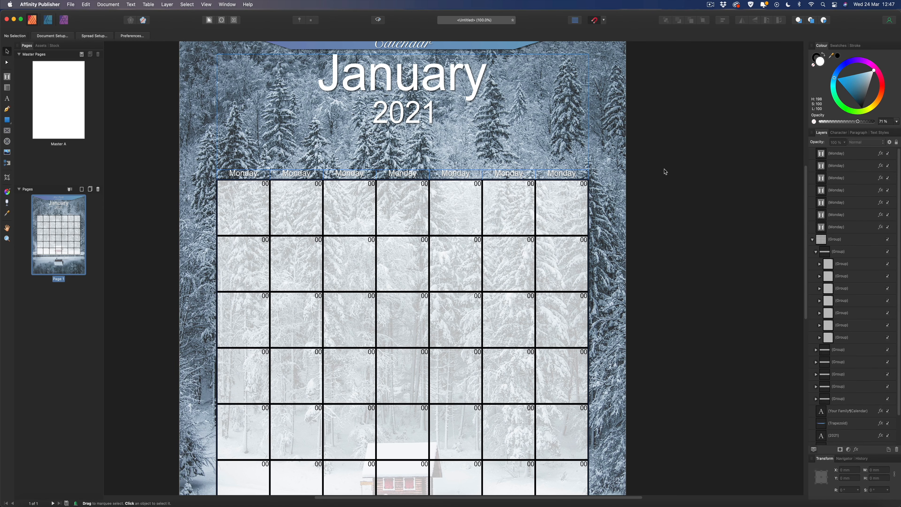
Step: Change the second and third column labels to "Tuesday" and "Wednesday"
click(296, 176)
double_click(296, 174)
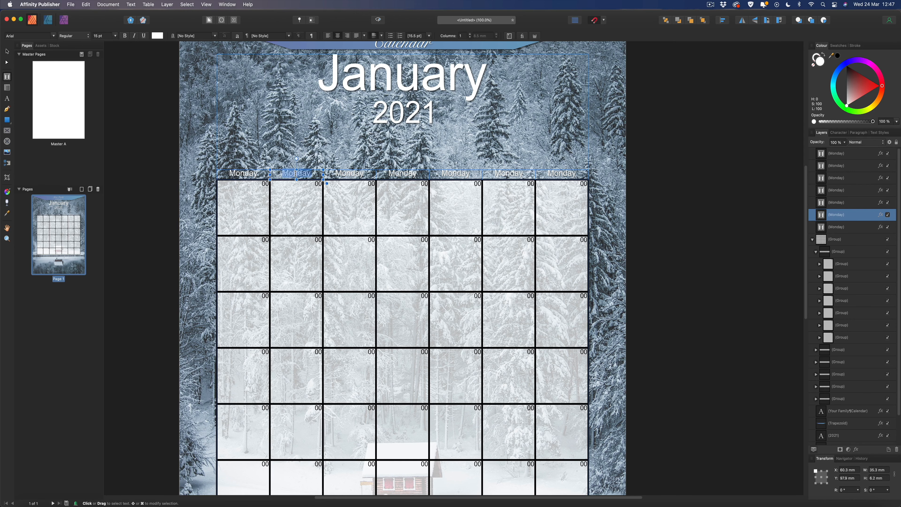
text(Tuesday)
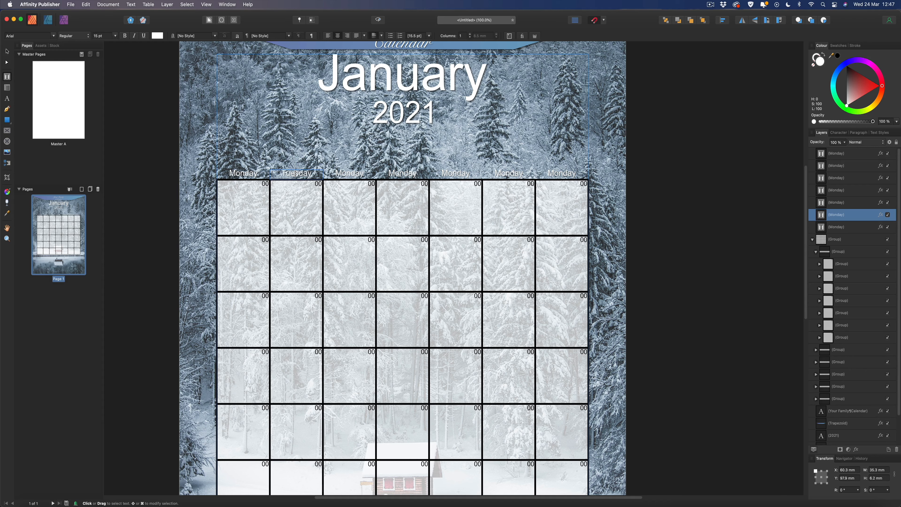
double_click(359, 174)
text(W)
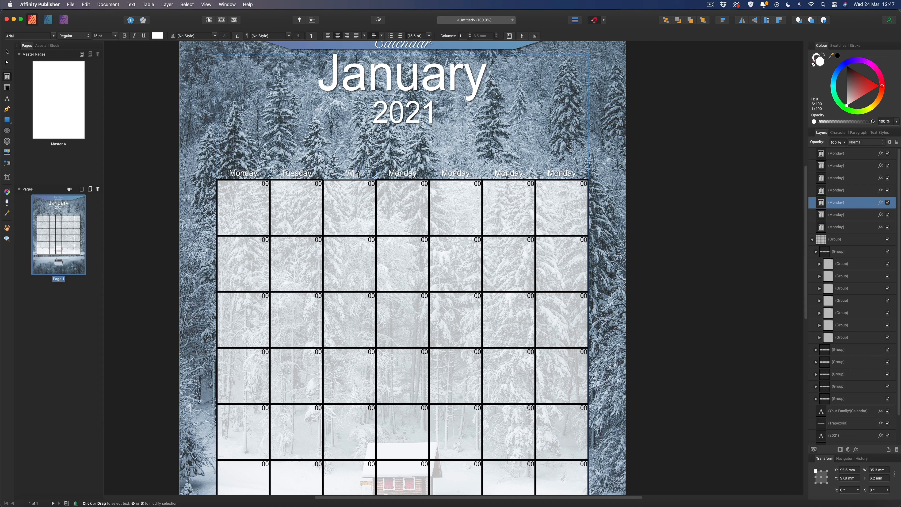
text(ednesday)
Step: Change the fourth column label to "Thursday"
click(398, 173)
double_click(398, 173)
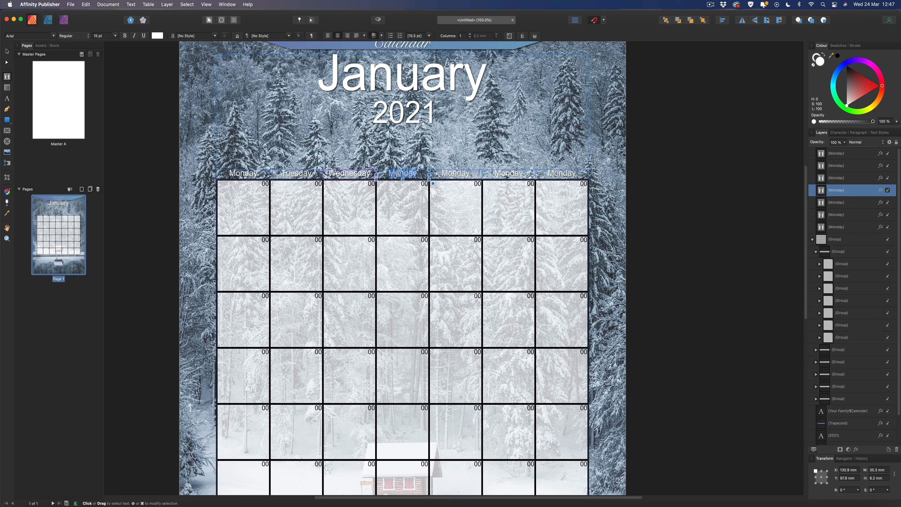
text(Thur)
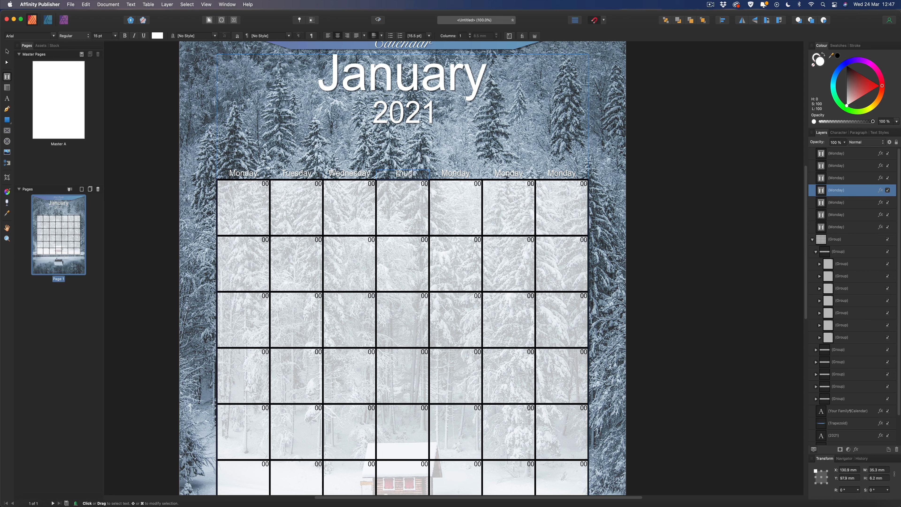
text(sday)
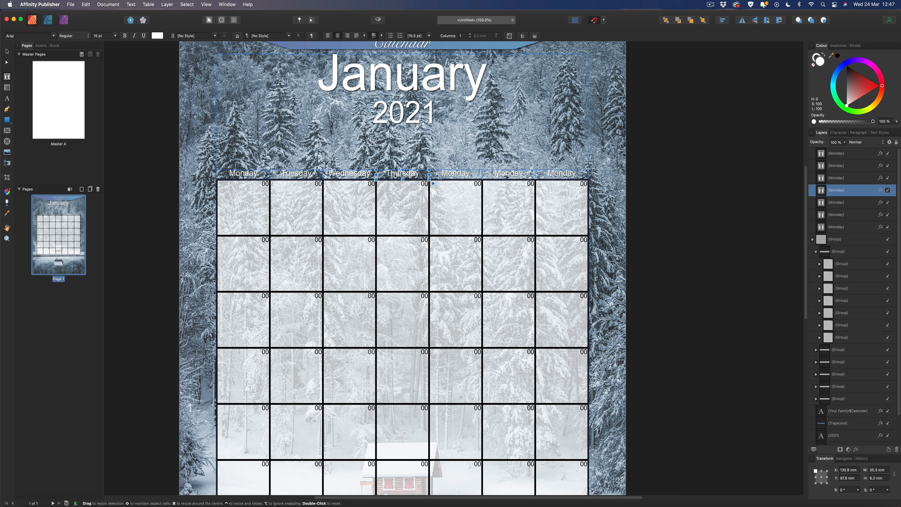
Step: Change the fifth column label to "Friday"
double_click(457, 173)
text(Fri)
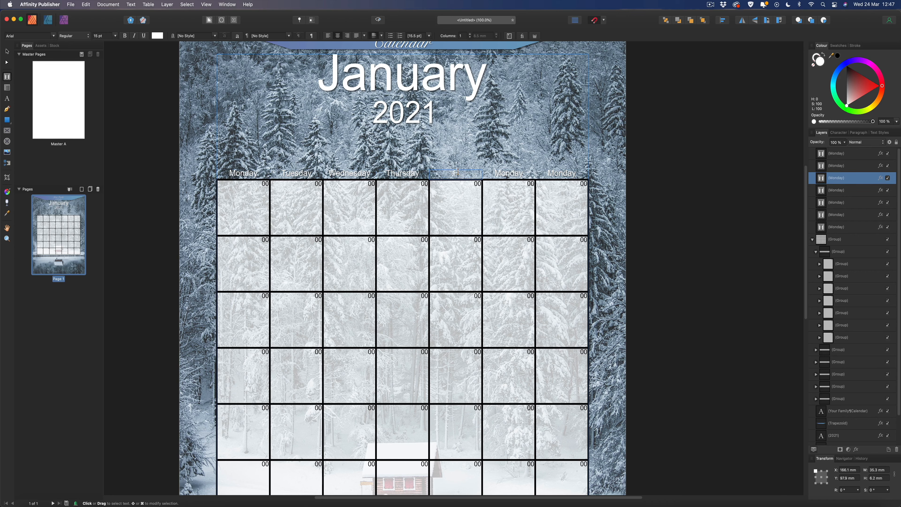
key(BackSpace)
key(BackSpace)
text(riday)
scroll(458, 172, left, 2)
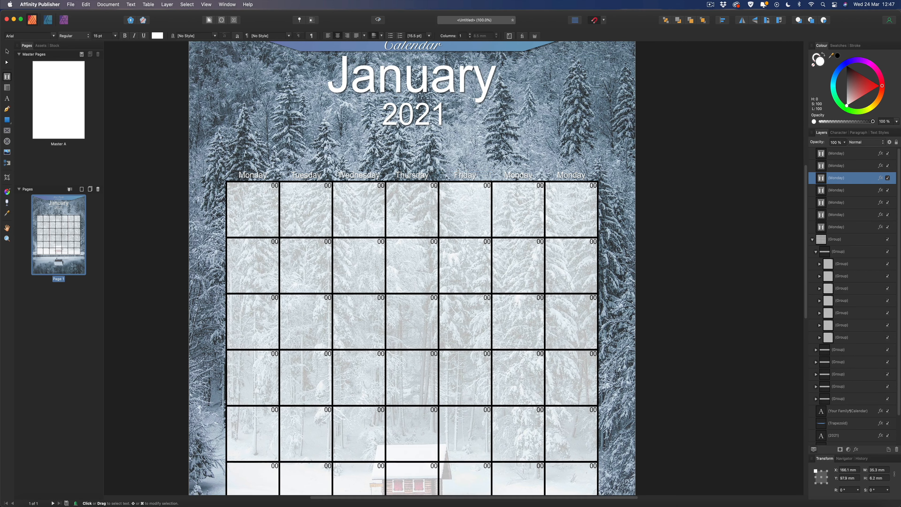
Step: Change the sixth and seventh column labels to "Saturday" and "Sunday"
scroll(459, 172, left, 2)
double_click(532, 175)
text(Saturday)
key(Escape)
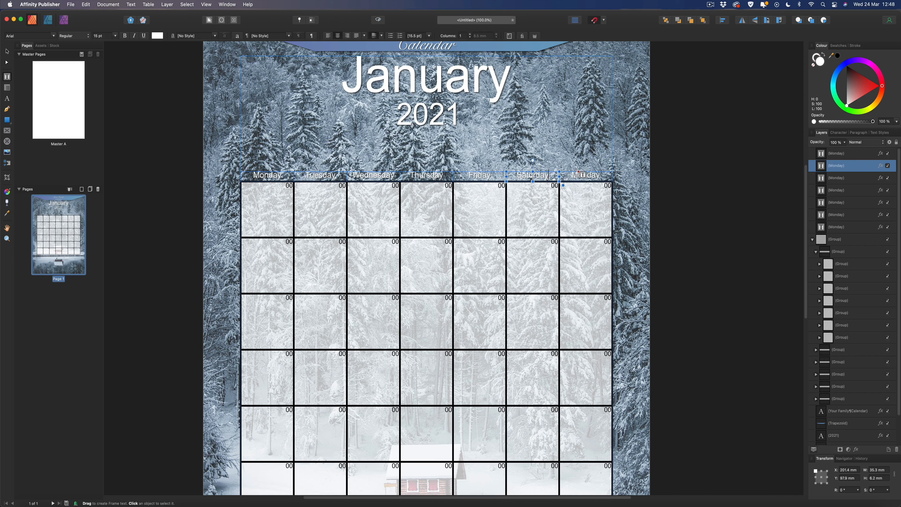
double_click(581, 174)
text(Sunday)
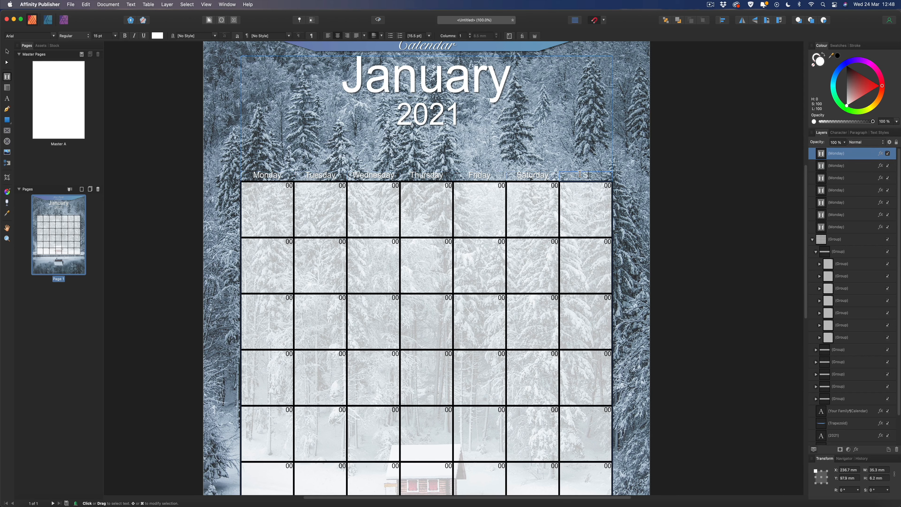
key(Escape)
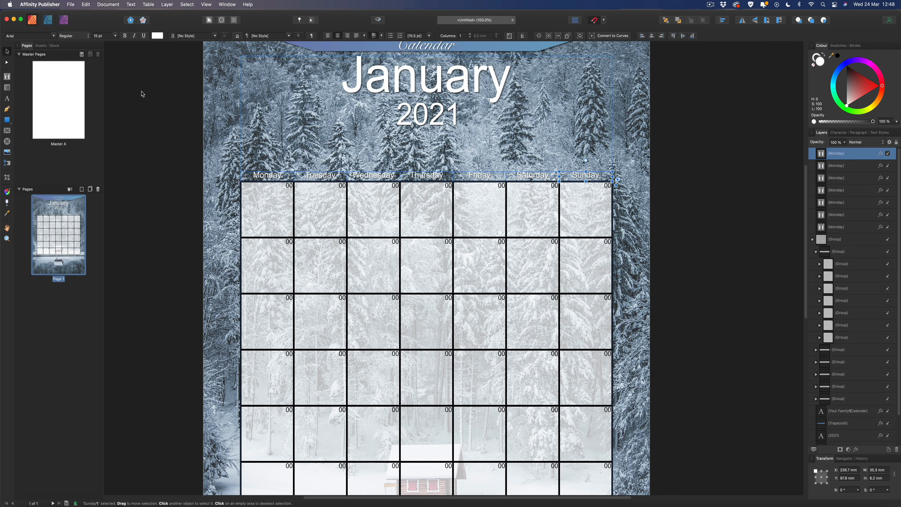
Step: Group the seven weekday labels and name the group "Days of the Week"
click(142, 94)
click(843, 155)
shift+click(848, 228)
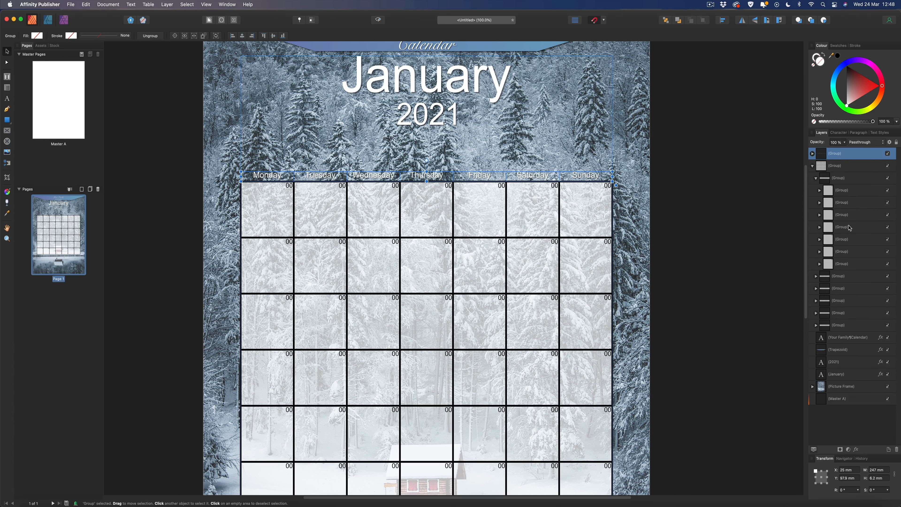
double_click(837, 153)
text(Days of the Wee)
key(Return)
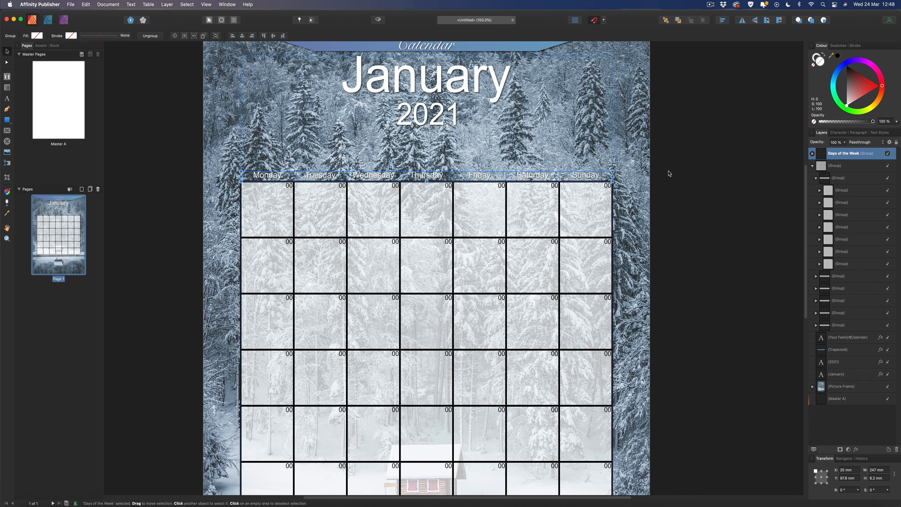
Step: Set the fill colour of the Days of the Week group to white and deselect it
key(super+0)
key(super+equal)
scroll(669, 174, down, 5)
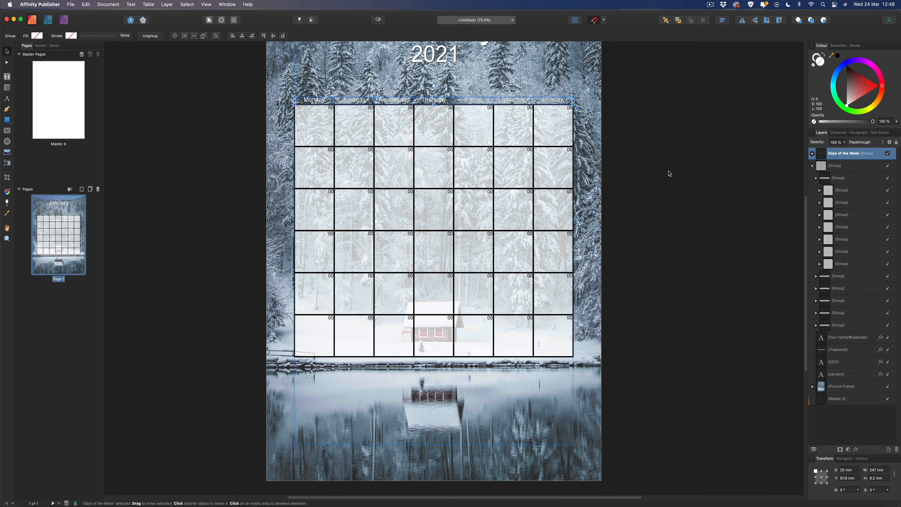
scroll(670, 174, up, 2)
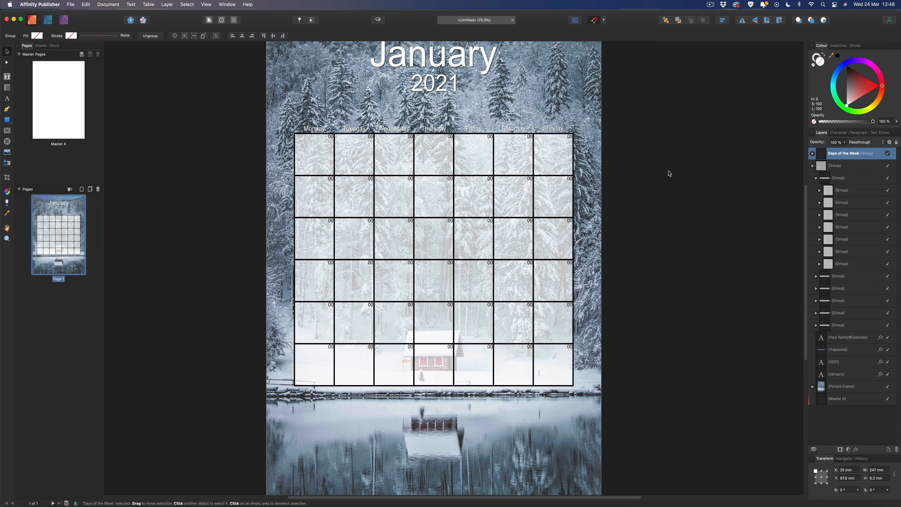
scroll(669, 174, up, 1)
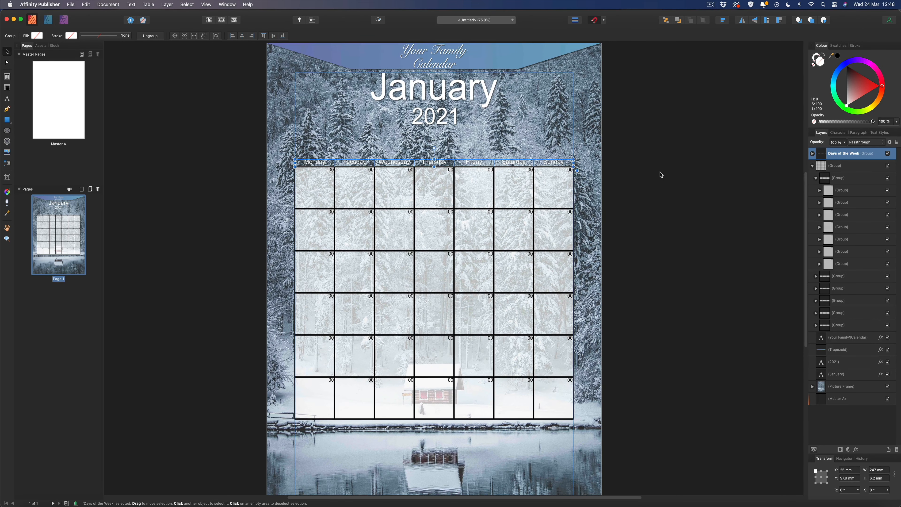
mouse_move(853, 101)
mouse_down()
mouse_move(830, 67)
mouse_move(857, 52)
mouse_move(897, 85)
mouse_move(857, 114)
mouse_move(847, 86)
mouse_move(833, 88)
mouse_move(844, 113)
mouse_up()
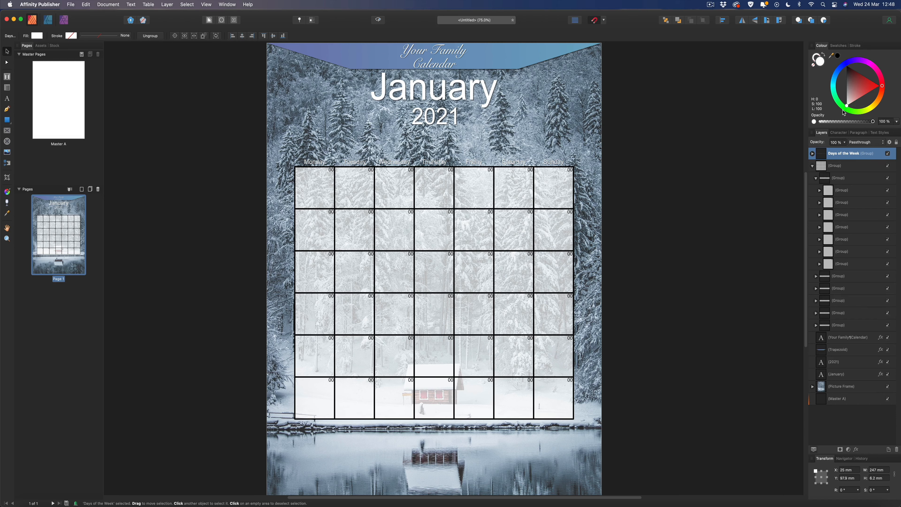
click(786, 139)
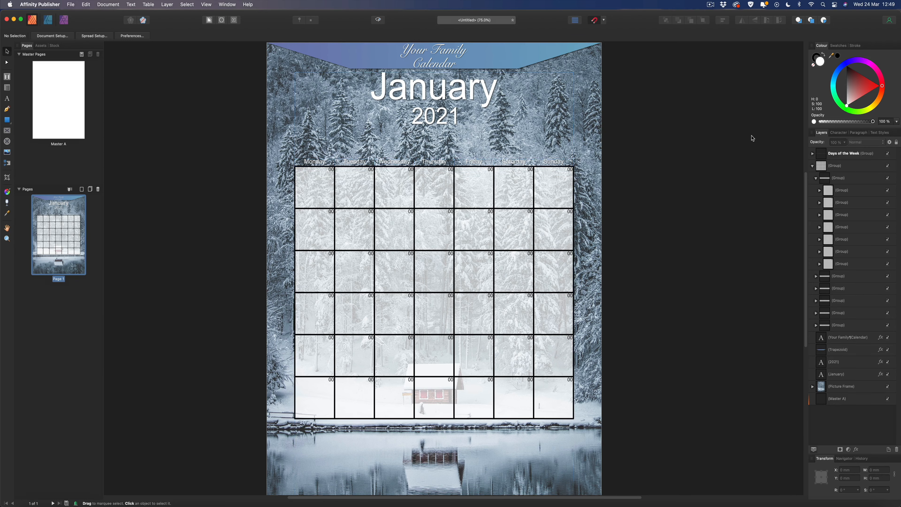
Step: Draw a rectangle about 247 mm wide and 67 mm high below the day grid, matching the grid's width
scroll(752, 138, down, 1)
key(super+minus)
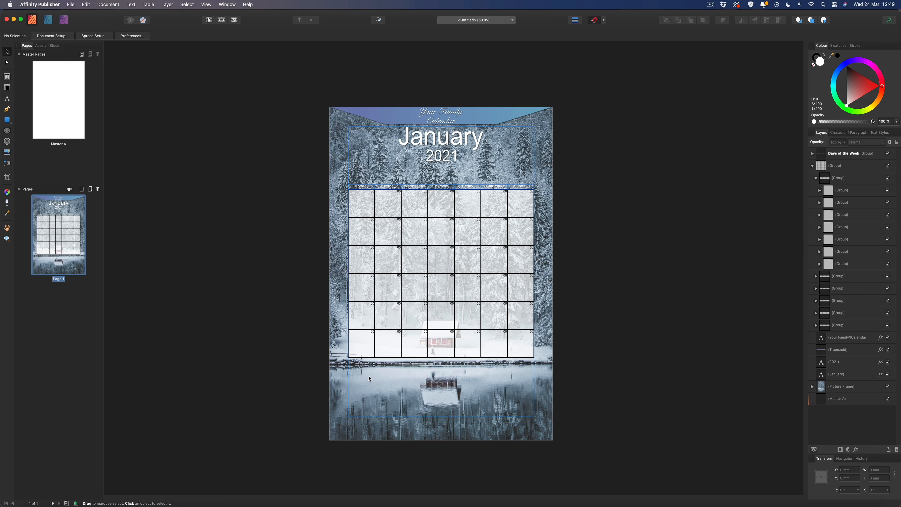
click(6, 120)
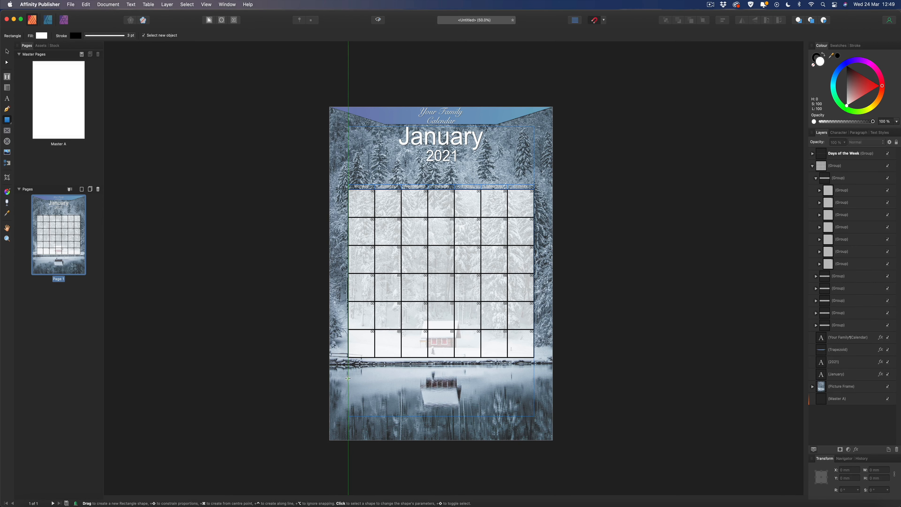
drag(348, 378, 534, 431)
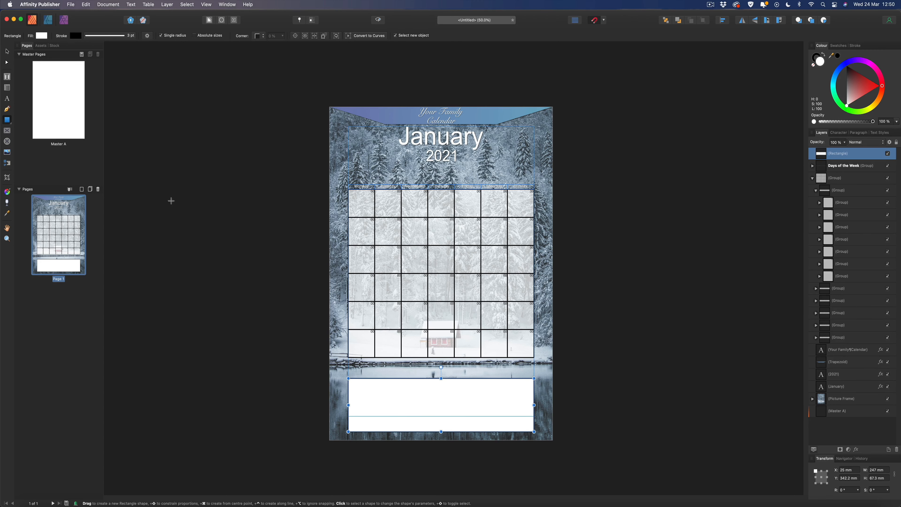
Step: Reduce the new rectangle's fill opacity to 73 % so the photo shows through
click(42, 36)
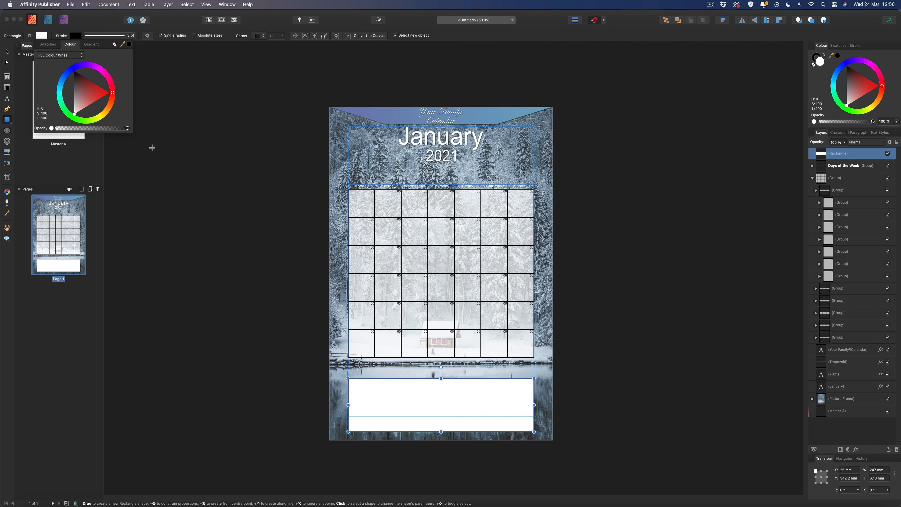
drag(127, 129, 110, 132)
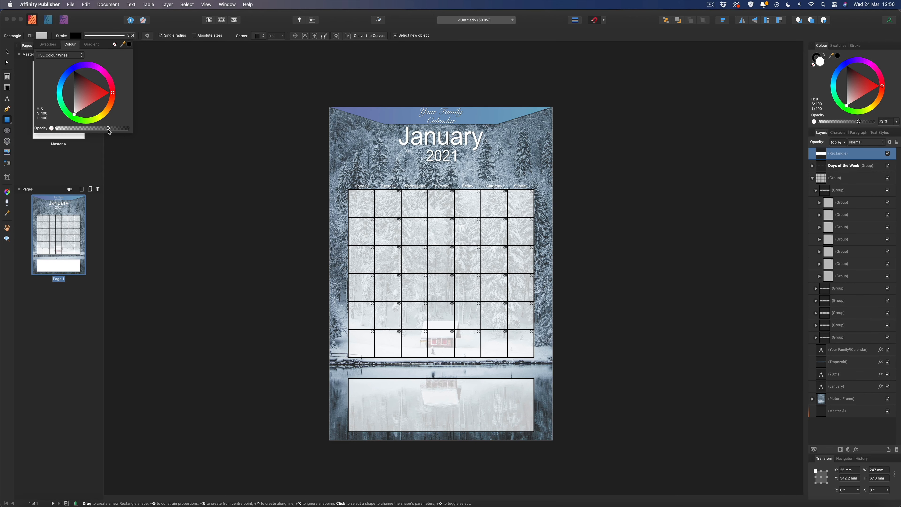
drag(109, 132, 108, 132)
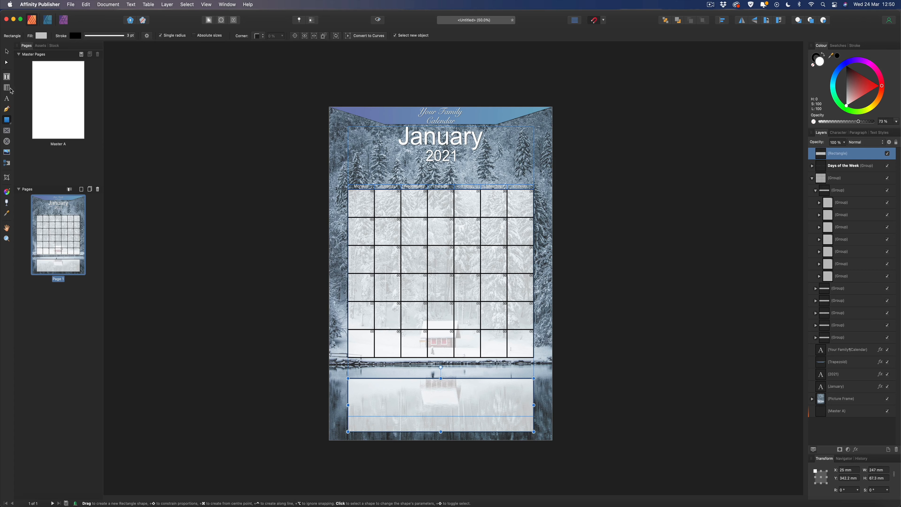
Step: Draw a straight horizontal line about 236 mm long in the upper part of the notes box with the Pen tool and move it slightly down
key(super+1)
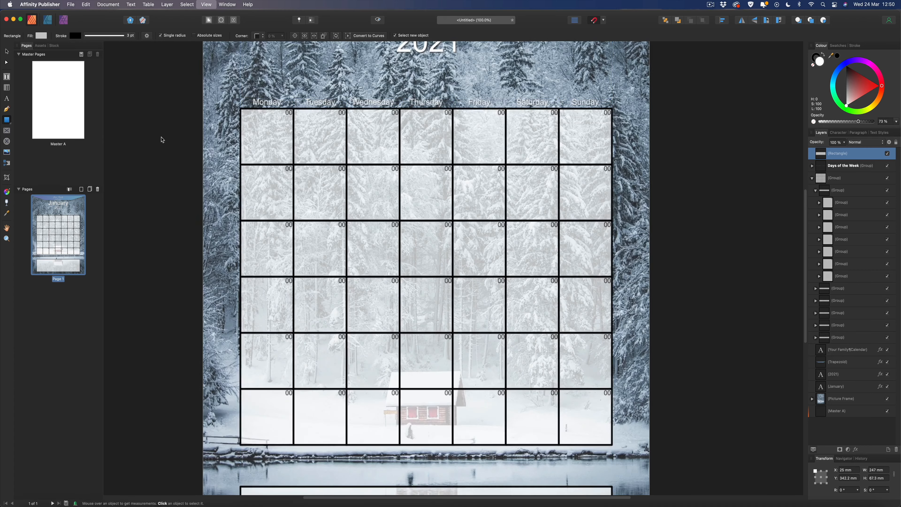
scroll(284, 160, down, 15)
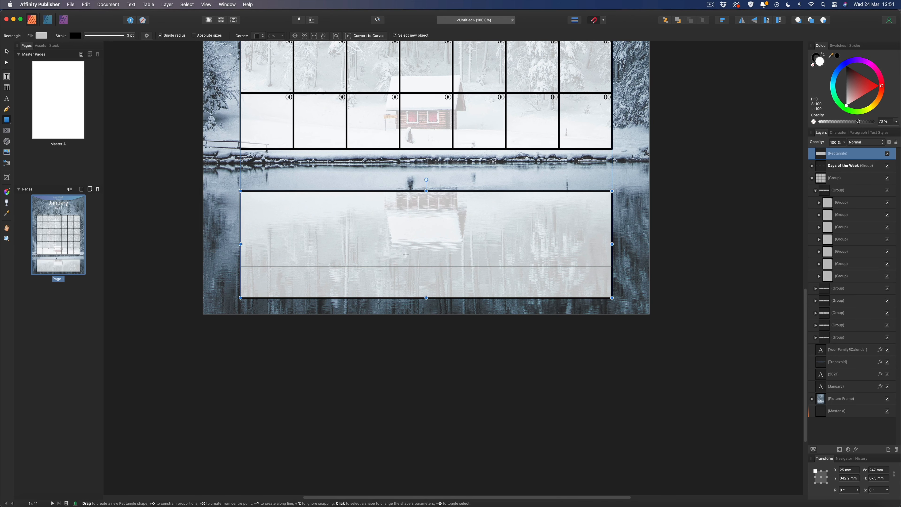
click(6, 109)
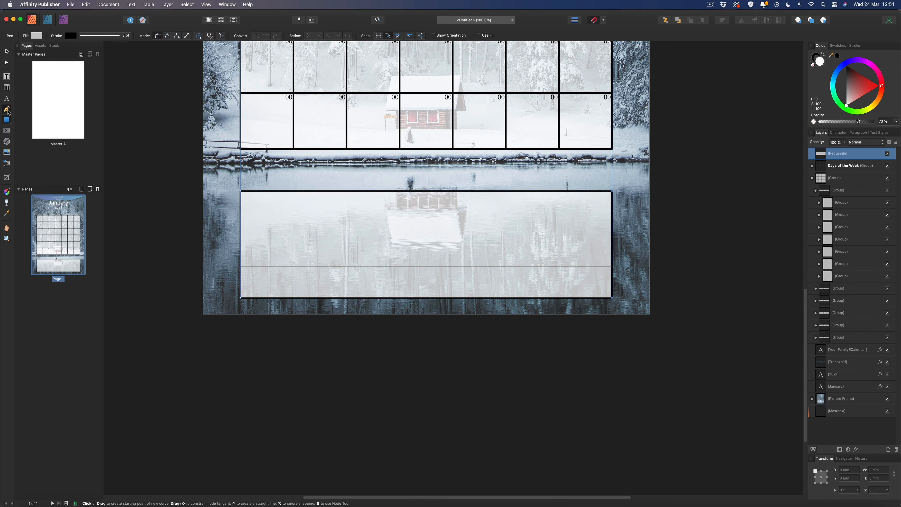
click(249, 218)
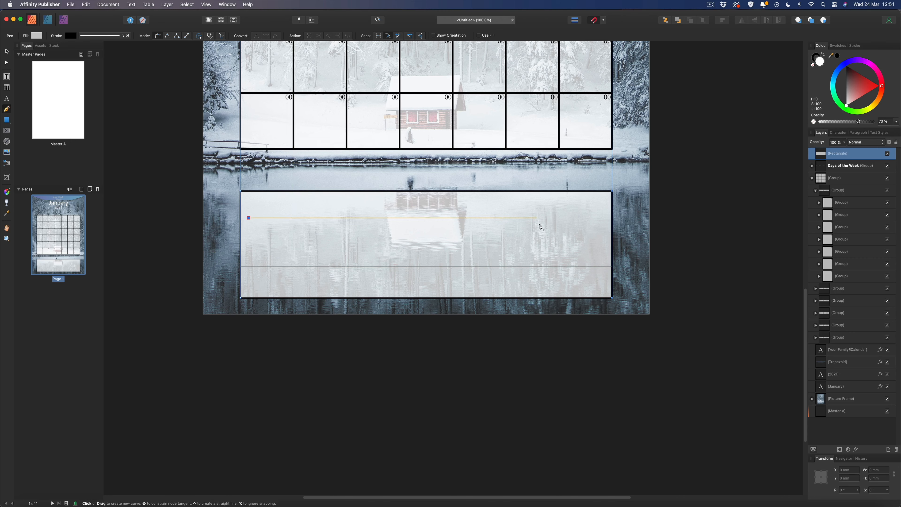
click(603, 218)
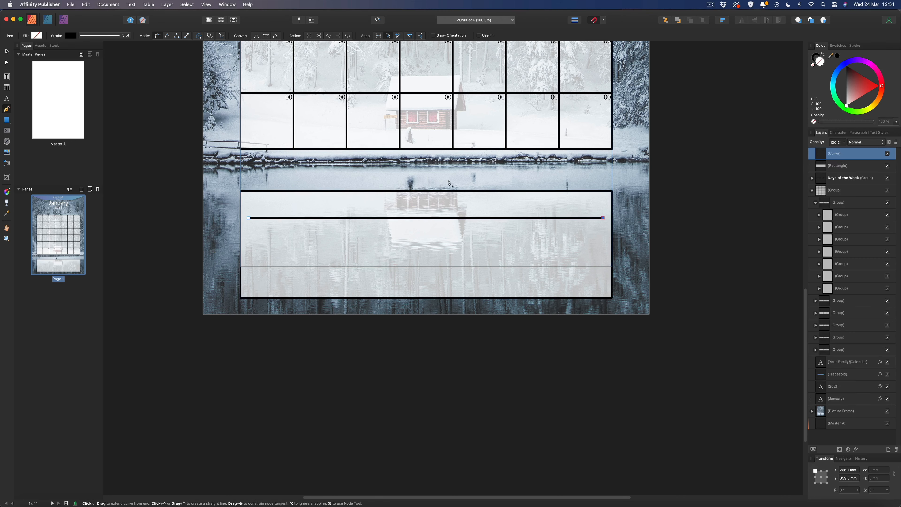
click(7, 52)
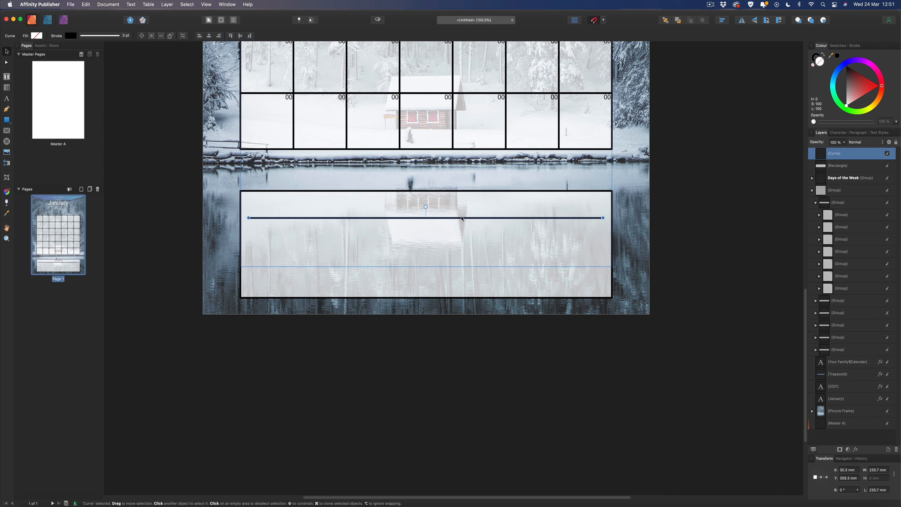
drag(463, 220, 465, 226)
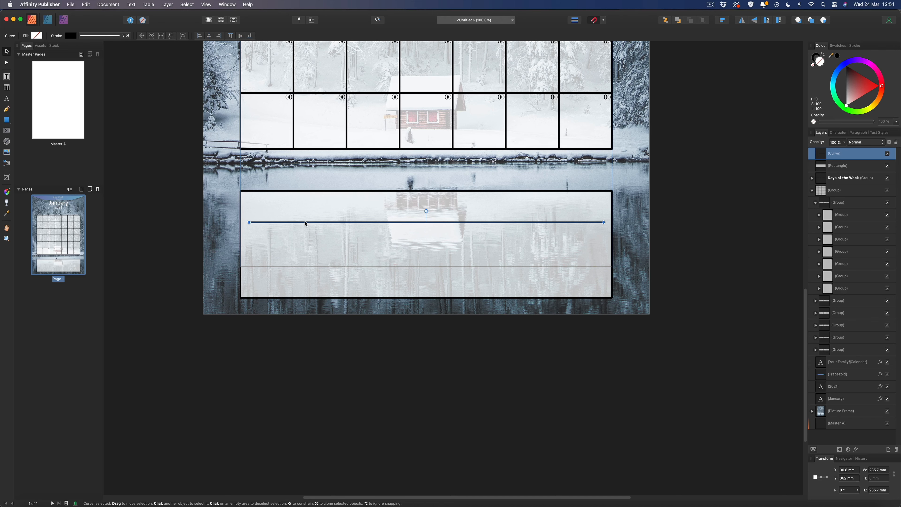
Step: Give the line a dashed stroke style with flat butt caps and deselect it
click(107, 36)
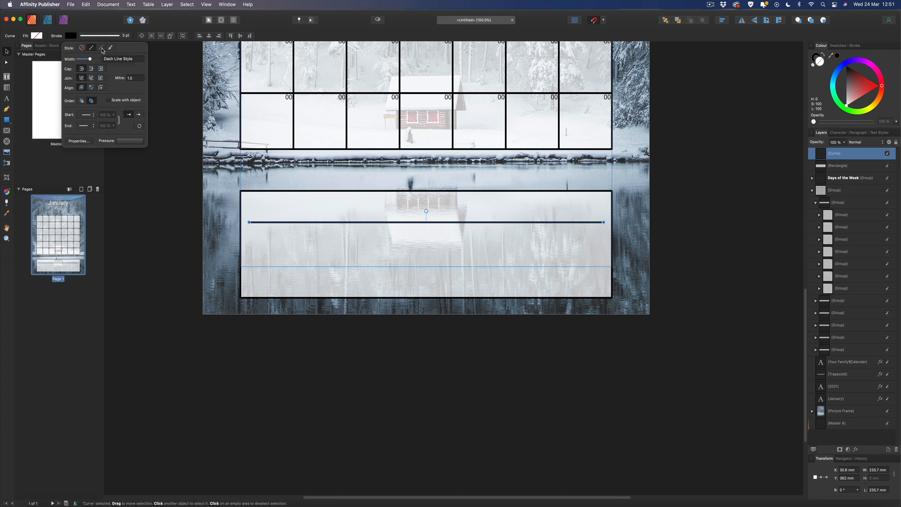
click(103, 50)
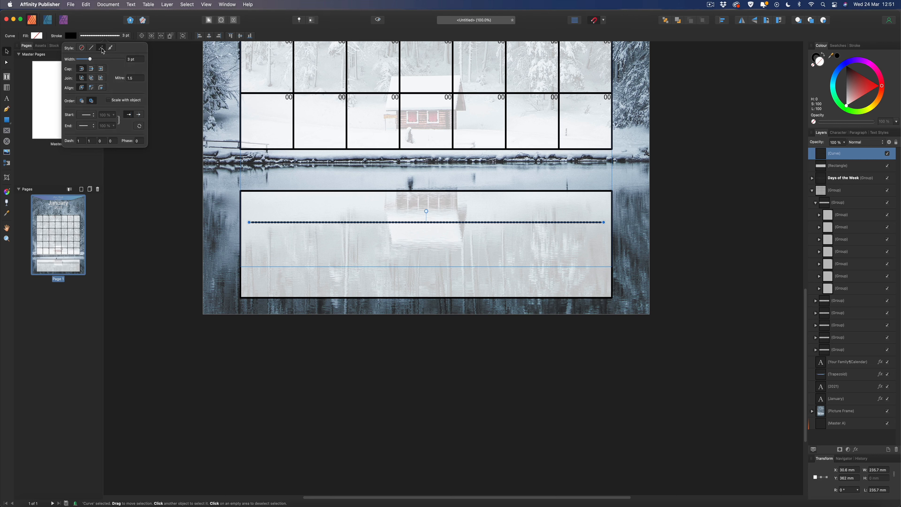
click(101, 69)
click(92, 69)
click(92, 69)
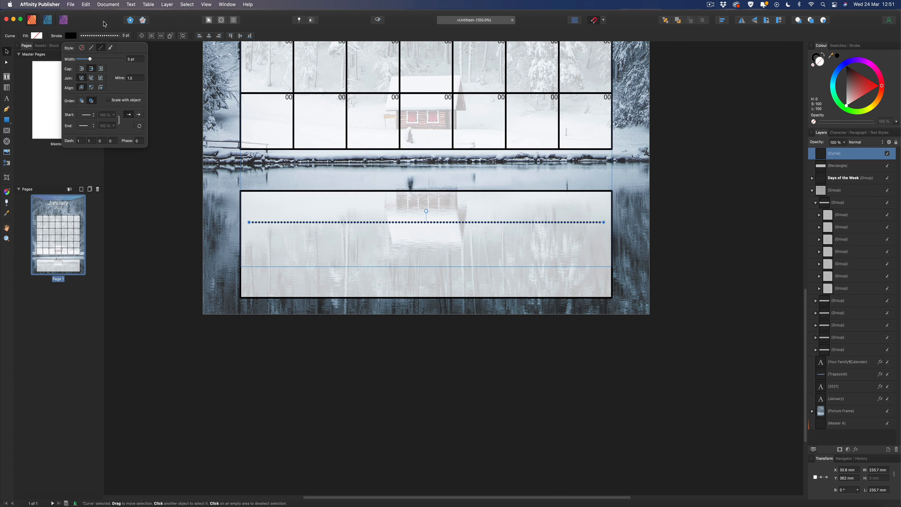
click(158, 150)
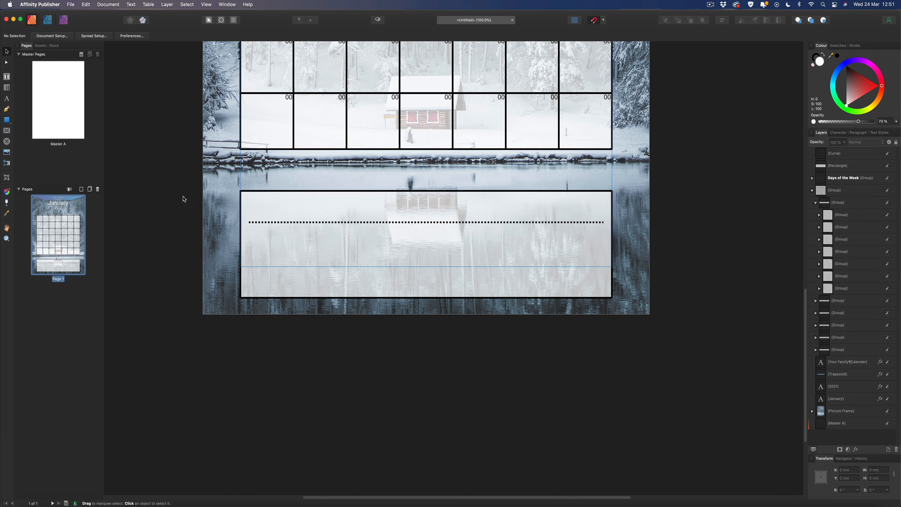
Step: Extend the dashed line's right end slightly to a length of 236.7 mm and centre the line horizontally in the box
key(super+2)
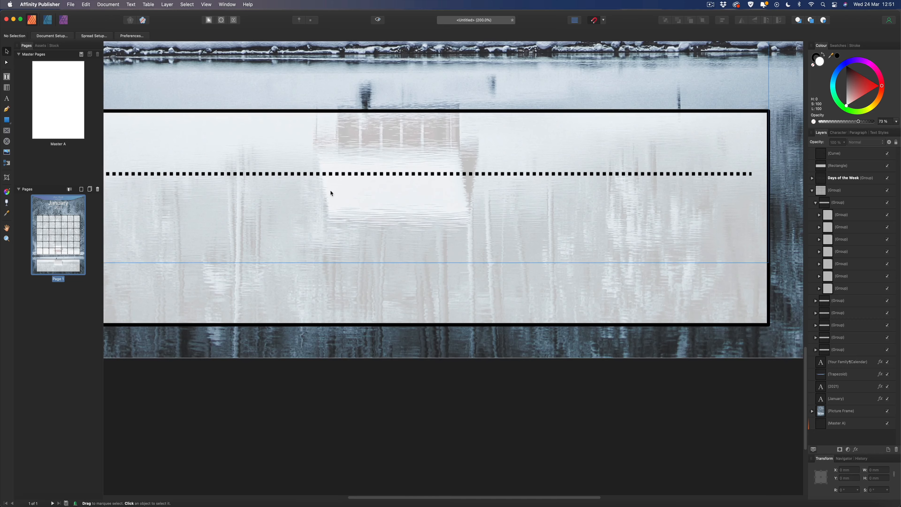
scroll(557, 180, right, 5)
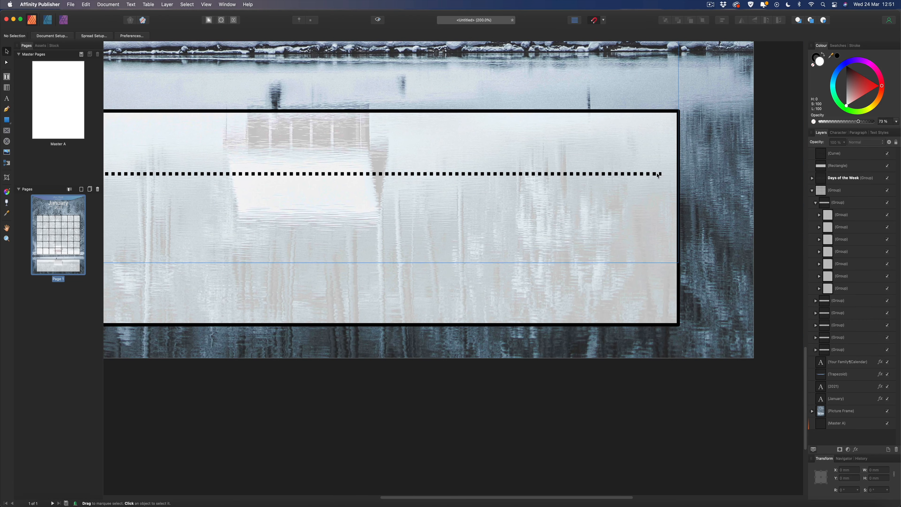
click(660, 174)
drag(662, 173, 665, 174)
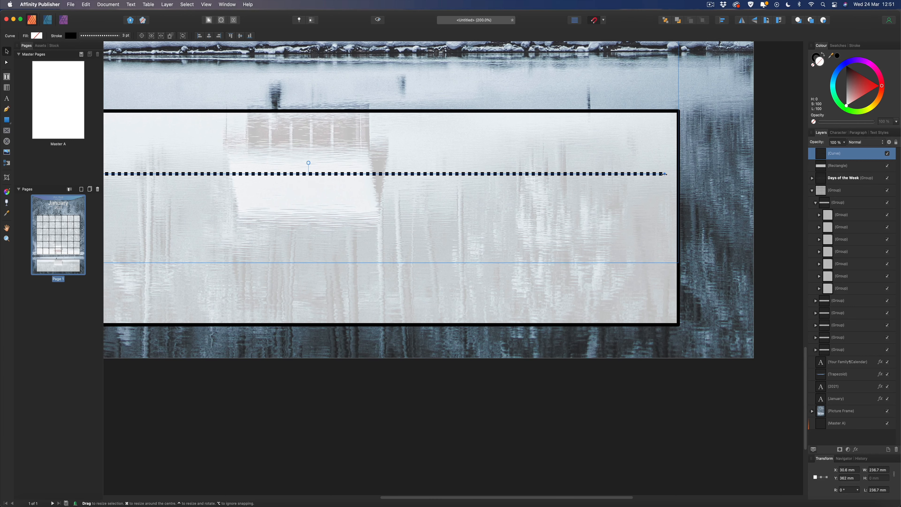
key(super+1)
drag(414, 229, 415, 225)
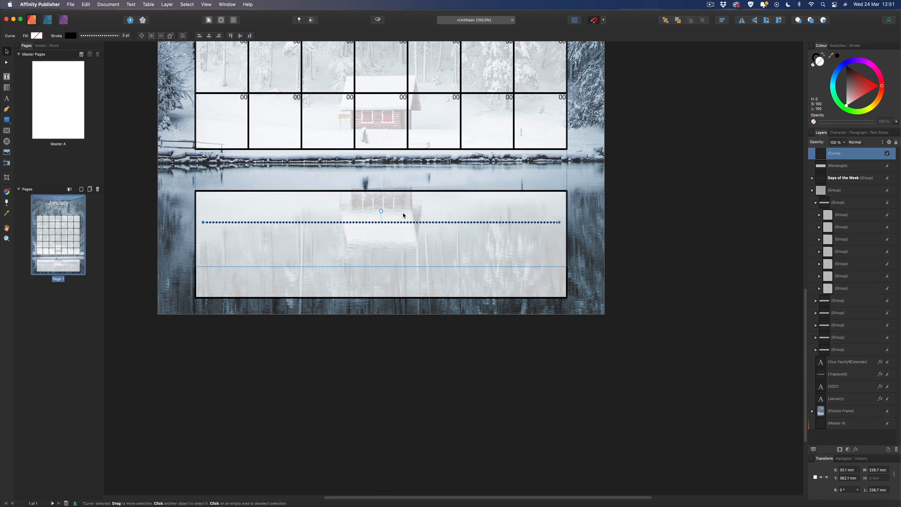
Step: Duplicate the dashed line and move the copy about 22 mm straight down inside the box
key(super+j)
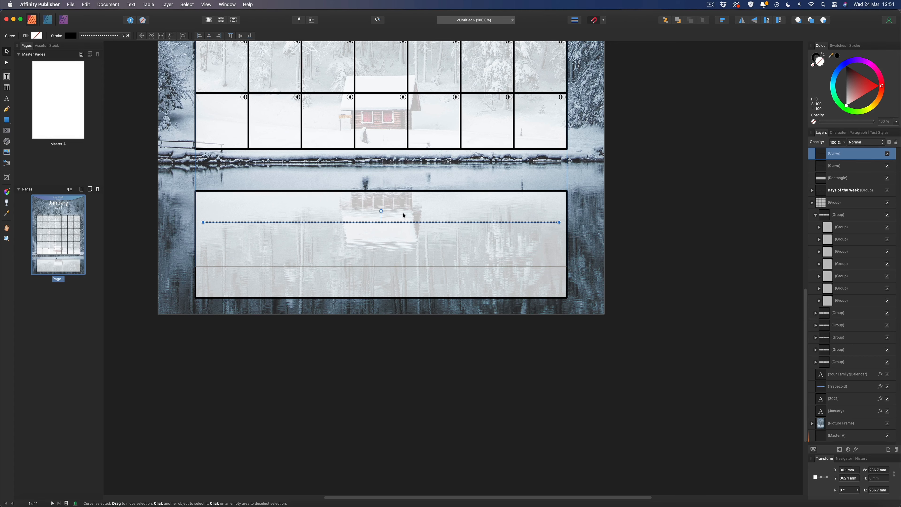
key(Down)
key(Down)
key(Down)
key(Down)
key(Down)
key(Down)
key(Down)
key(Down)
key(Down)
key(Down)
key(Down)
key(Down)
key(Down)
key(Down)
key(Down)
key(Down)
key(Down)
key(Down)
key(Down)
key(Down)
key(Down)
key(Down)
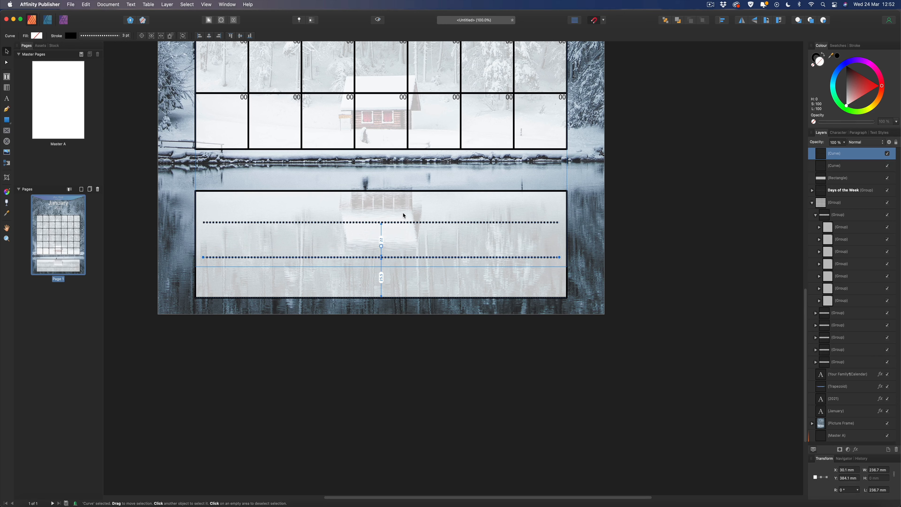
Step: Move the upper dashed line about 1.6 mm and the lower one about 2.5 mm down inside the notes box, then deselect
key(Down)
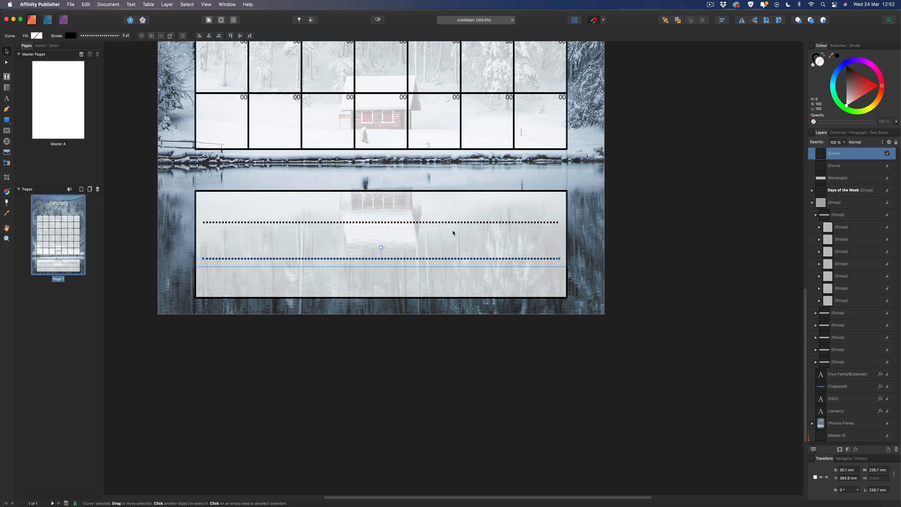
click(359, 223)
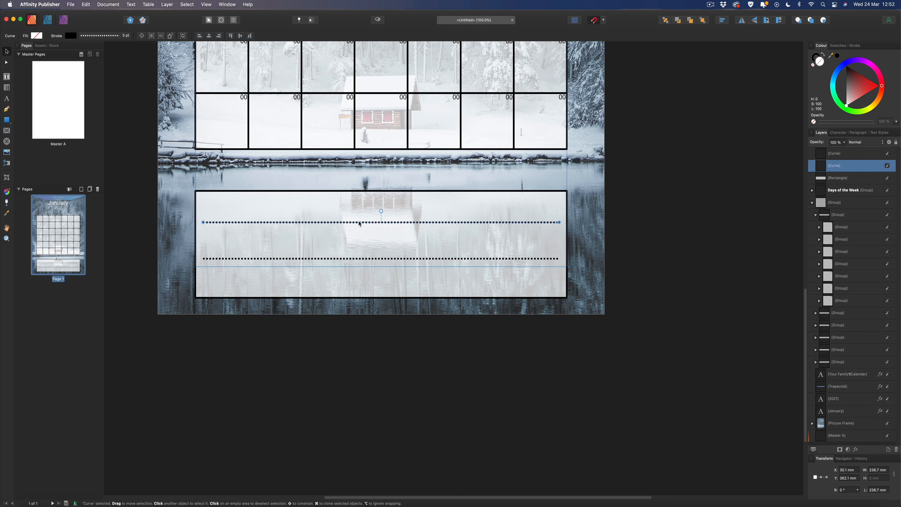
drag(359, 223, 359, 224)
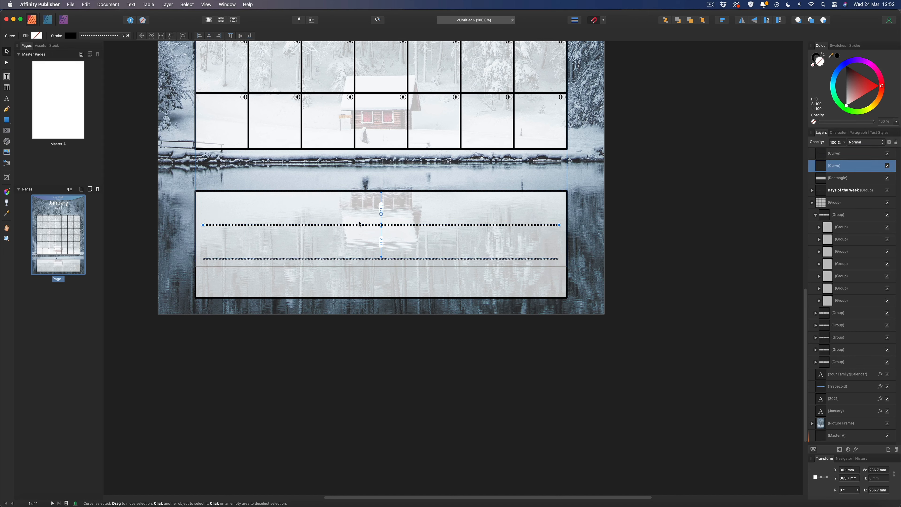
click(359, 258)
drag(359, 259, 359, 262)
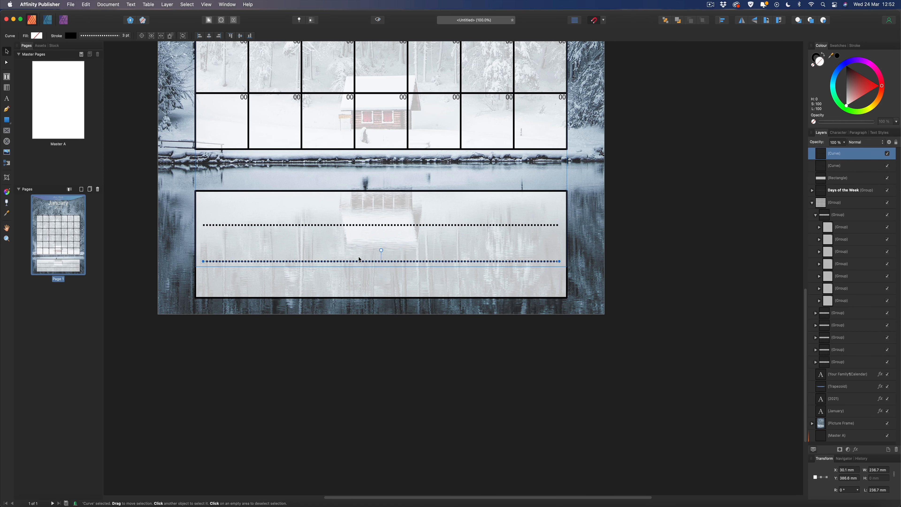
click(639, 241)
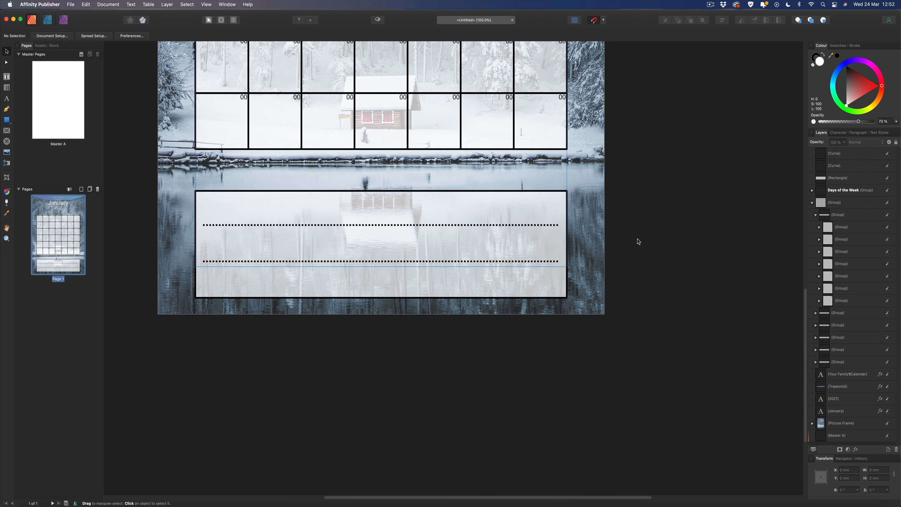
Step: Check the whole page with and without its guides and leave preview mode switched on
key(super+minus)
scroll(638, 241, up, 3)
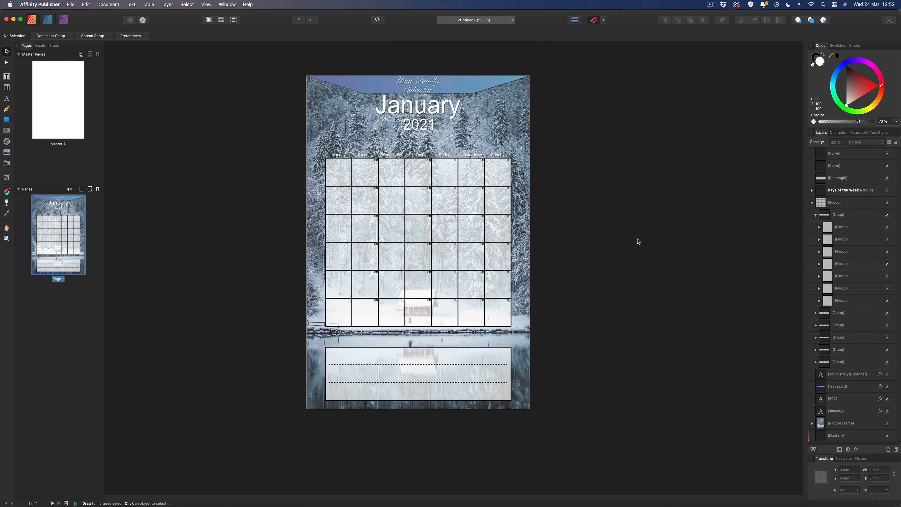
scroll(638, 242, up, 1)
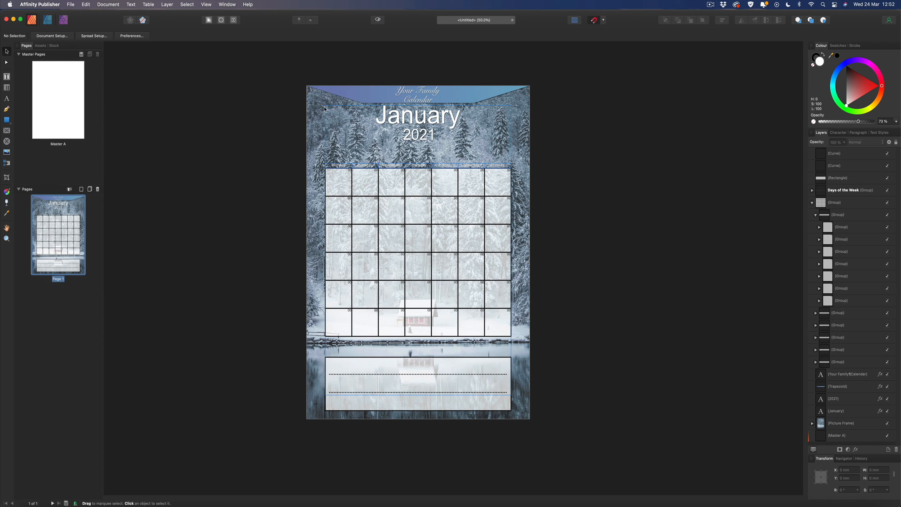
click(378, 21)
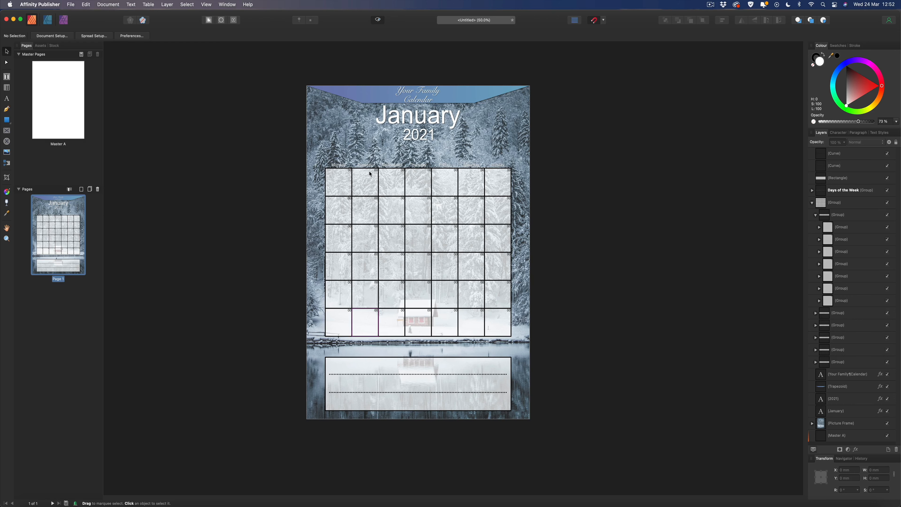
click(378, 21)
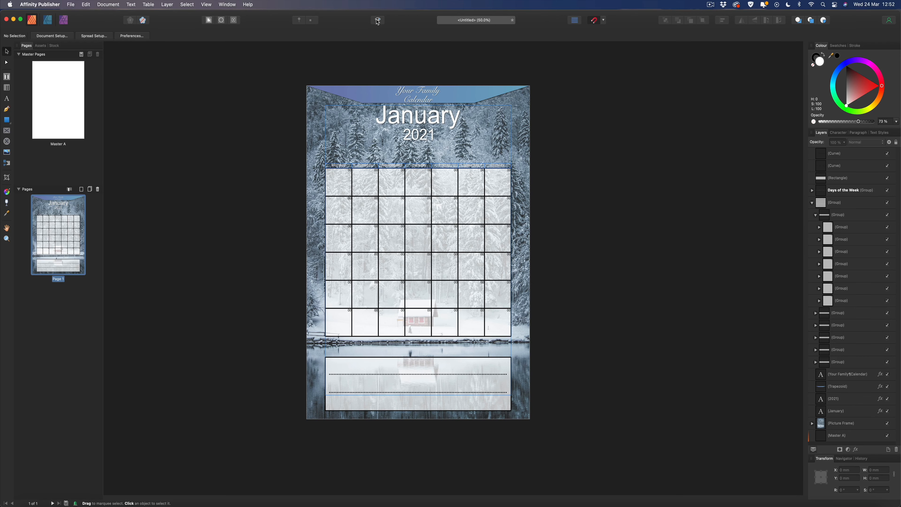
click(378, 21)
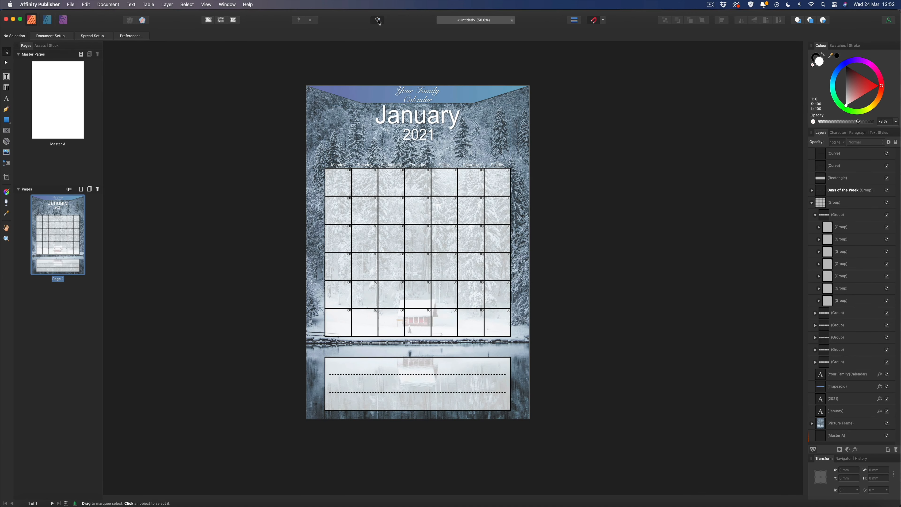
Step: Add the artistic text "Monthly Goals", about 117 mm wide, and centre it just above the notes box
scroll(284, 120, down, 3)
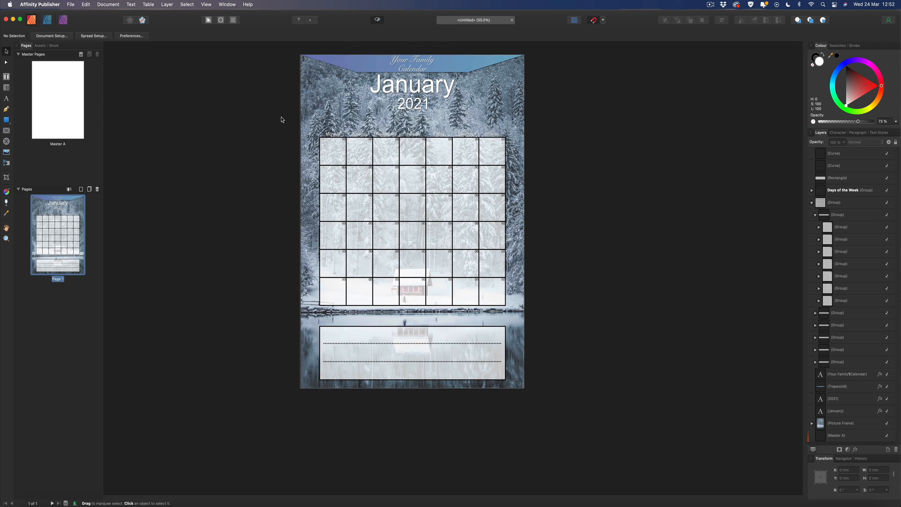
key(super+1)
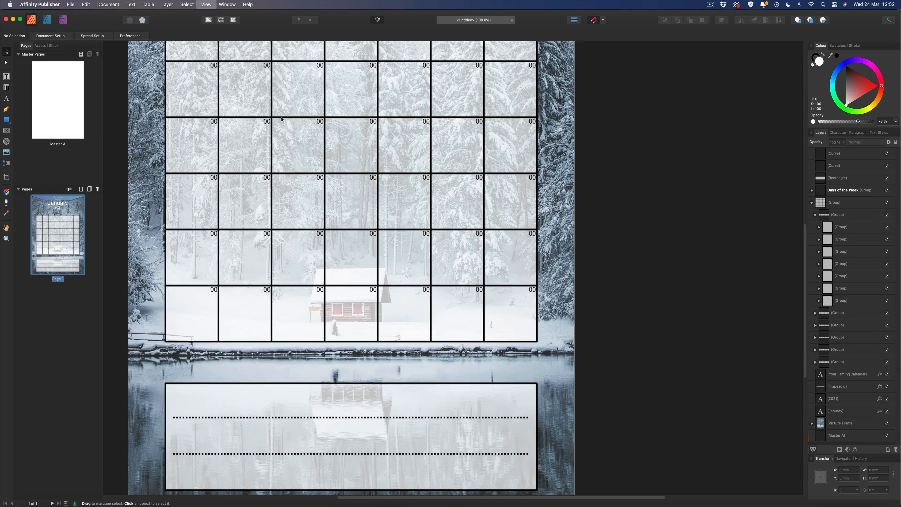
scroll(282, 119, down, 5)
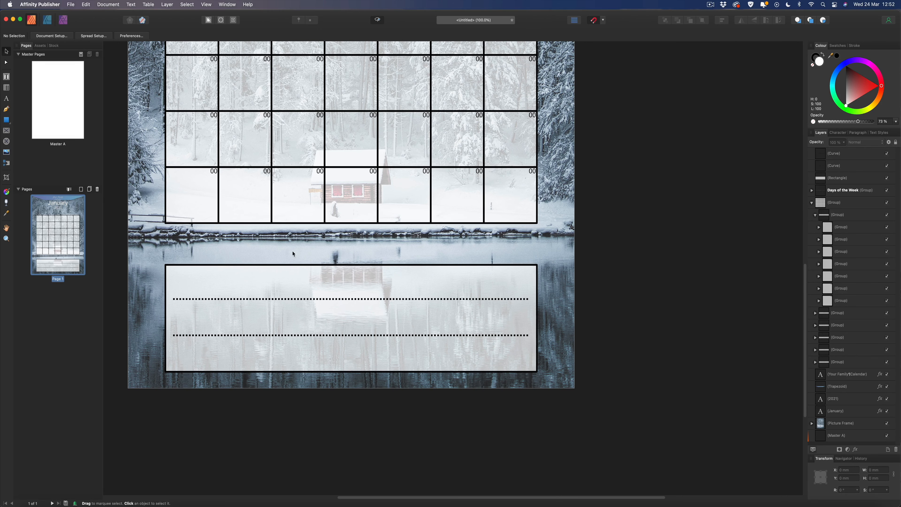
click(6, 99)
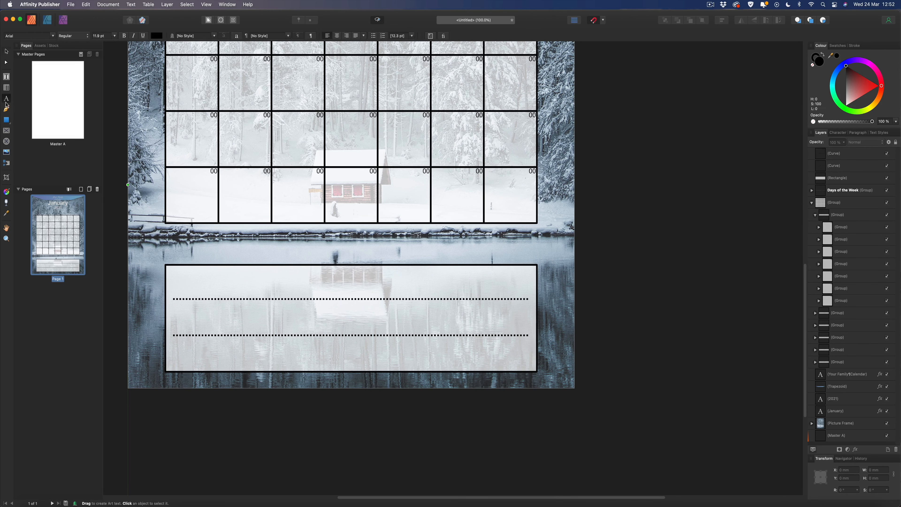
drag(277, 244, 294, 262)
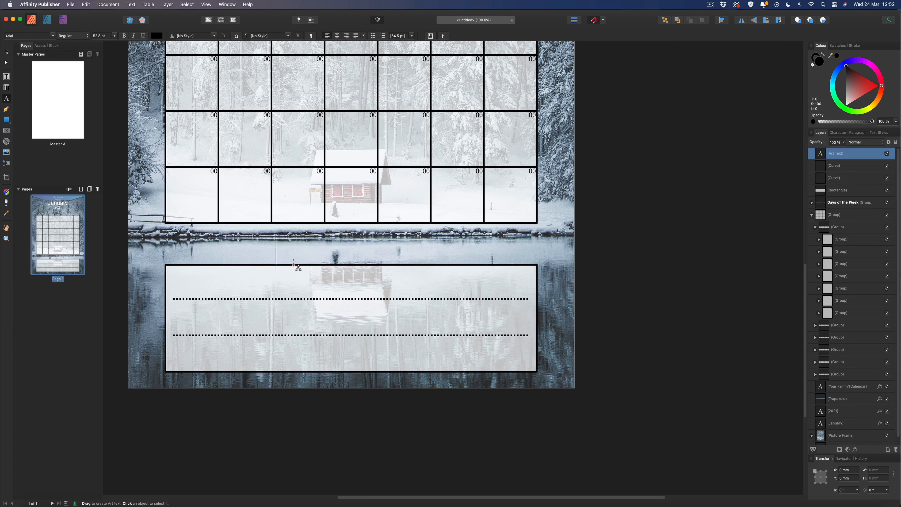
text(Month)
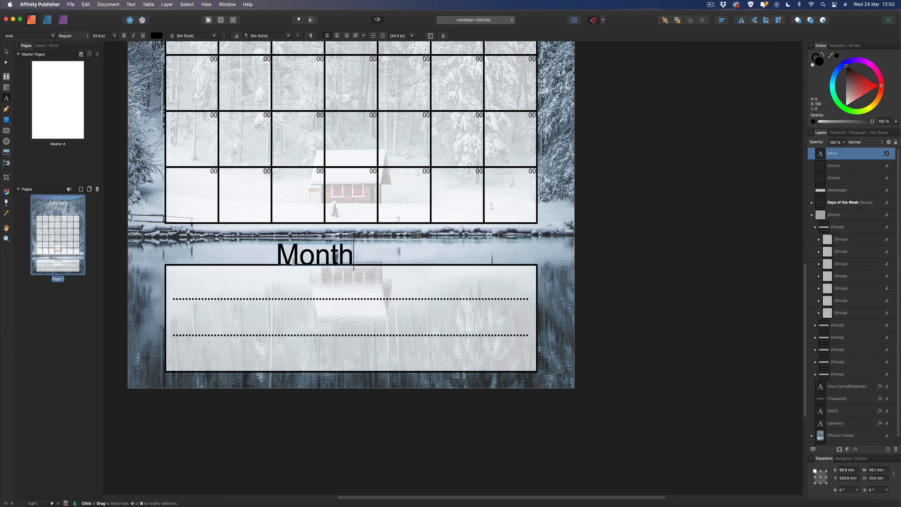
text(ly Goals)
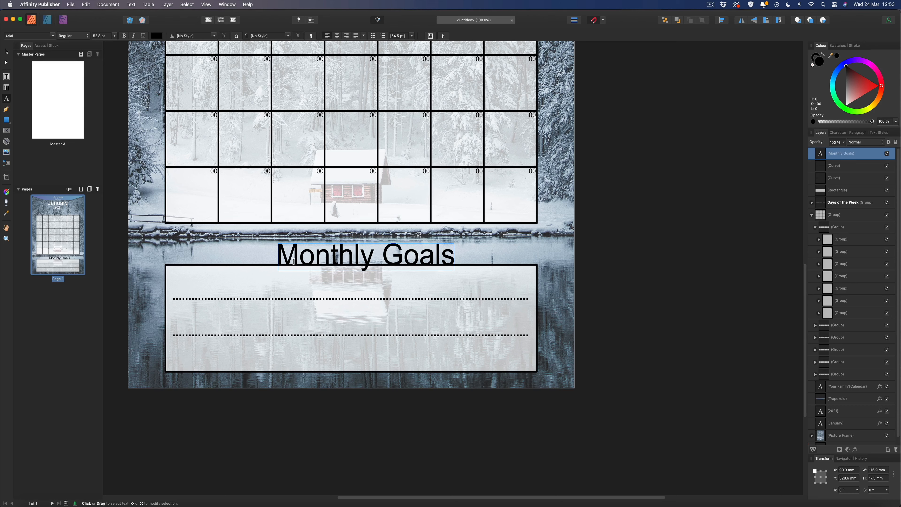
key(Escape)
click(6, 53)
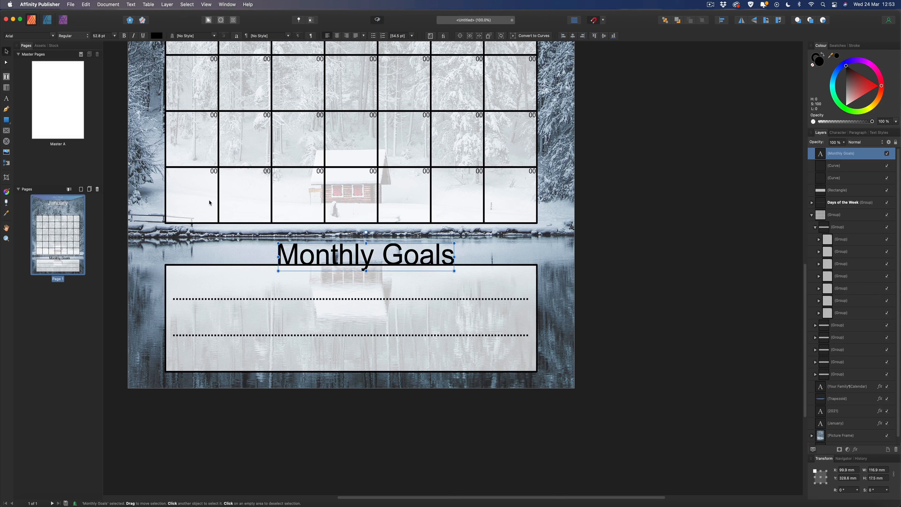
drag(406, 259, 392, 252)
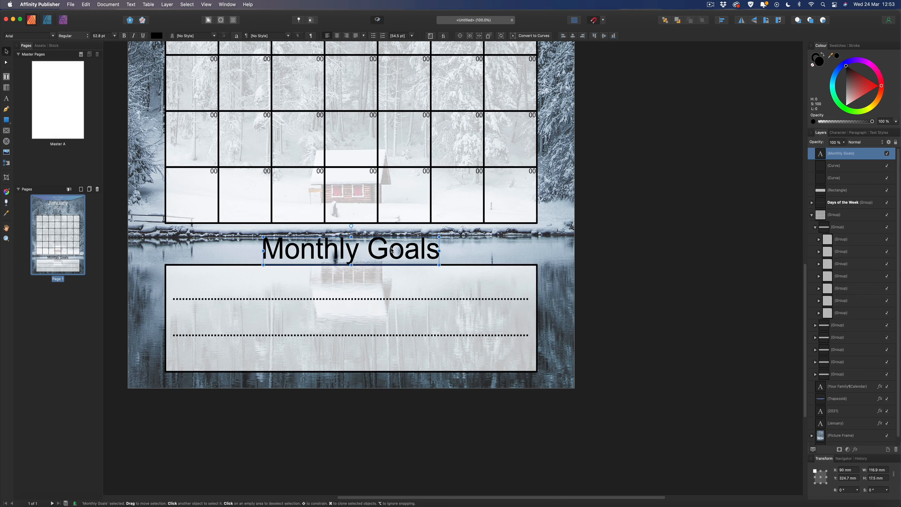
Step: Set the "Monthly Goals" text to 36 pt and centre it again above the notes box
triple_click(392, 250)
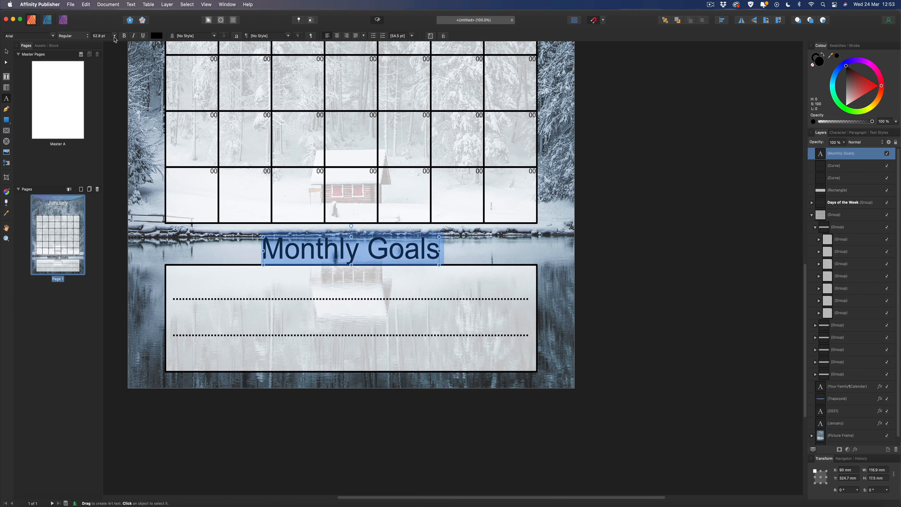
click(115, 35)
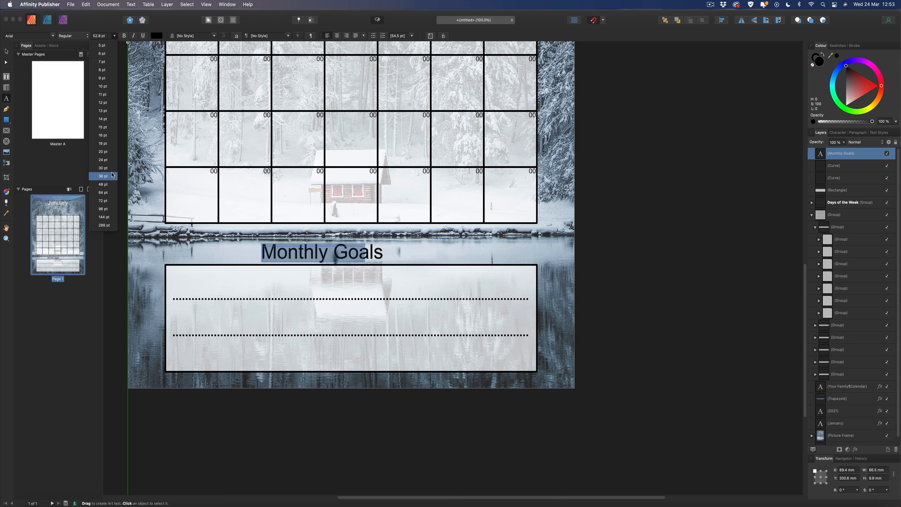
click(113, 176)
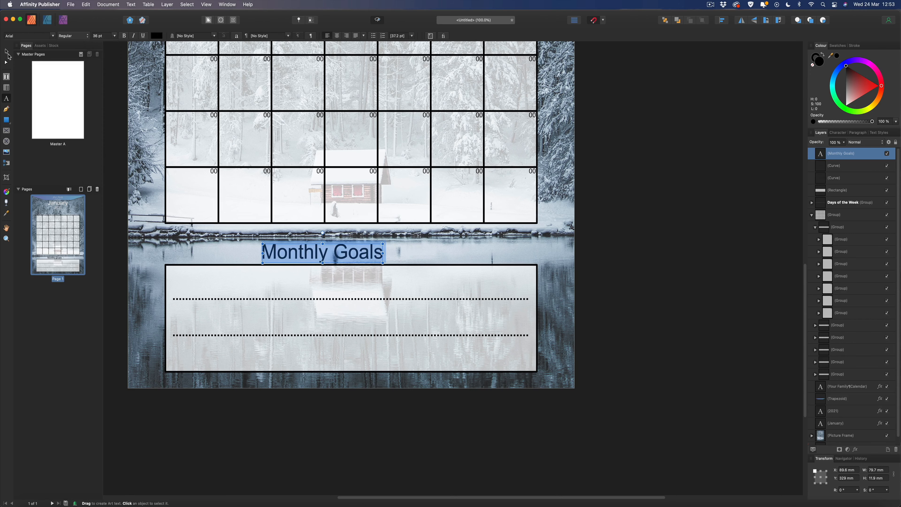
key(Escape)
drag(356, 250, 385, 250)
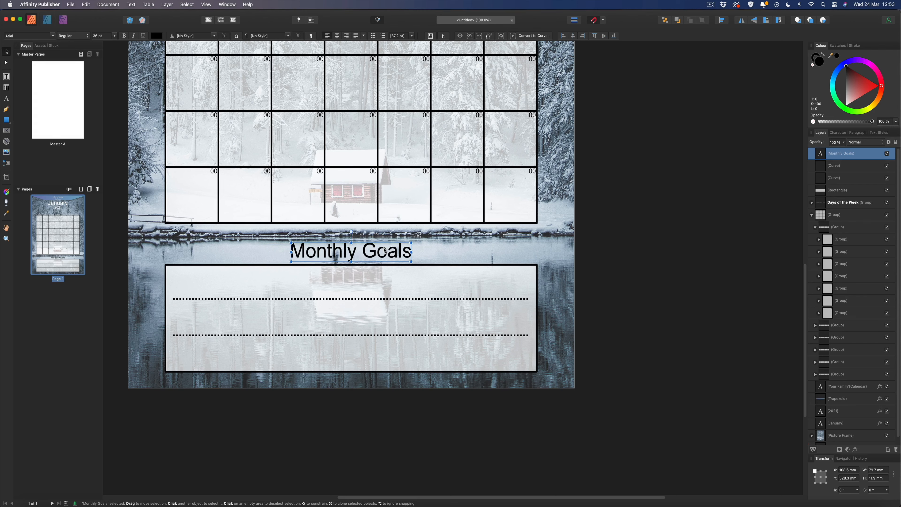
Step: Colour the "Monthly Goals" text white and give it an outer shadow with 5 px radius and 5 px offset
drag(848, 91, 839, 124)
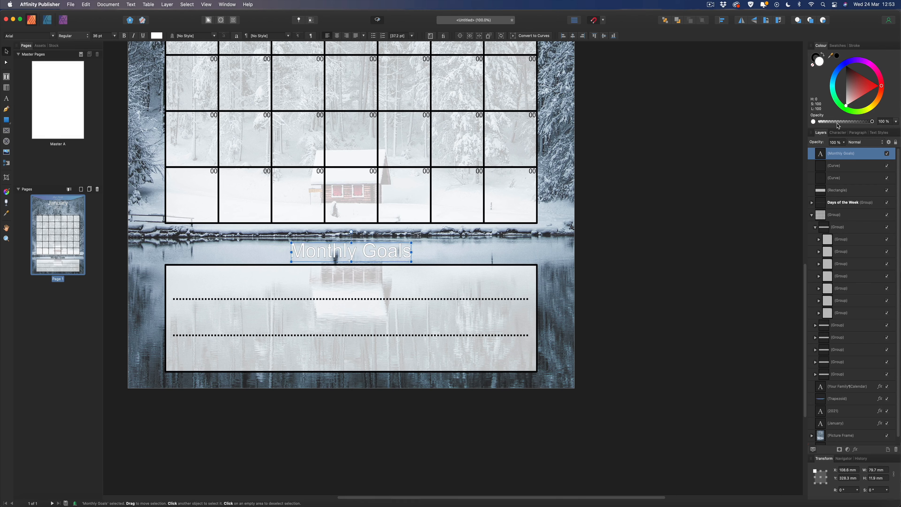
click(856, 449)
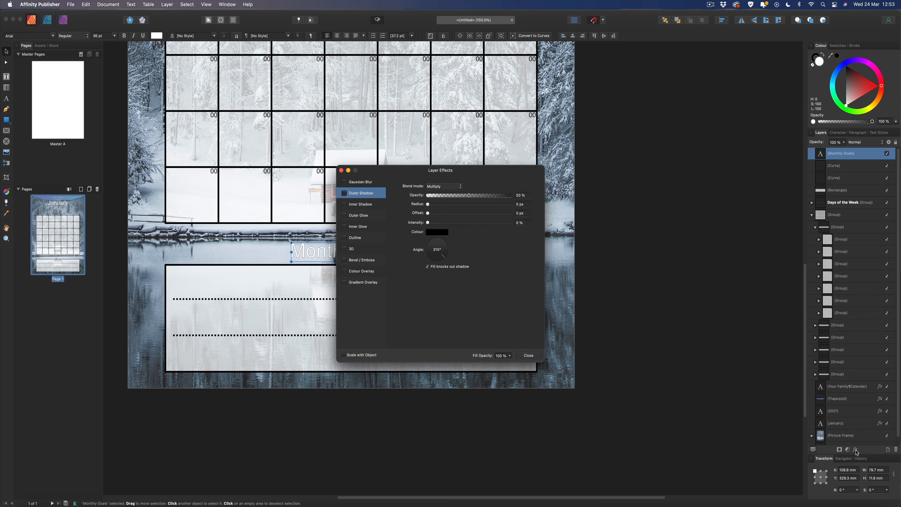
text(5)
key(Tab)
text(5)
key(Return)
click(528, 355)
click(626, 302)
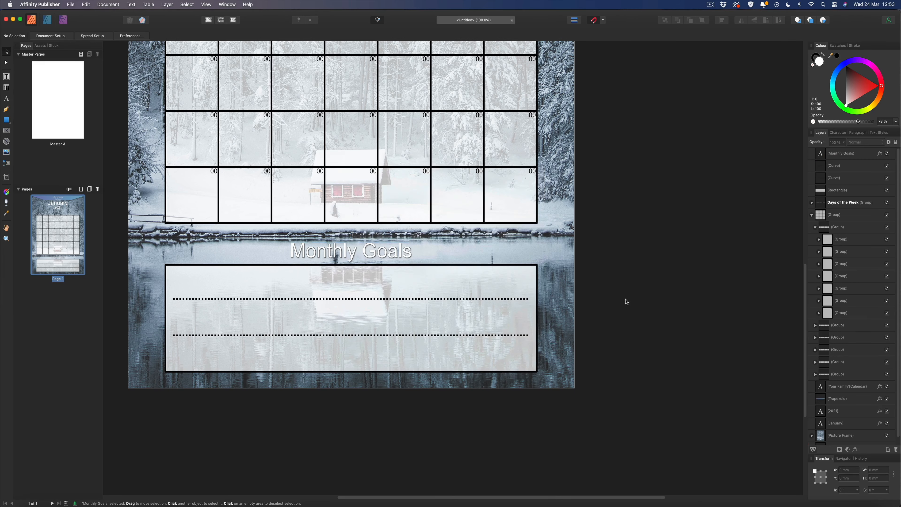
Step: Draw a rectangle about 30.7 x 8.9 mm inside the Tuesday cell of the grid's second row
key(super+minus)
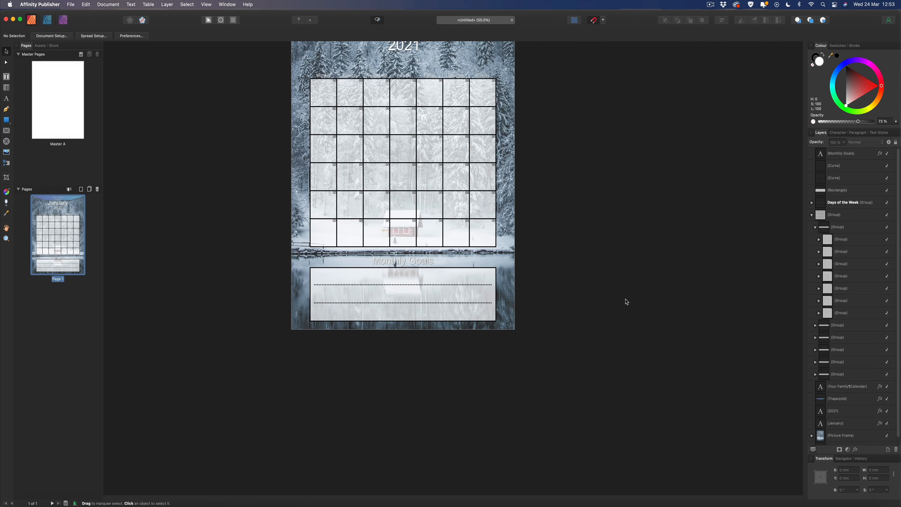
scroll(626, 302, up, 5)
scroll(625, 302, left, 2)
scroll(627, 301, up, 2)
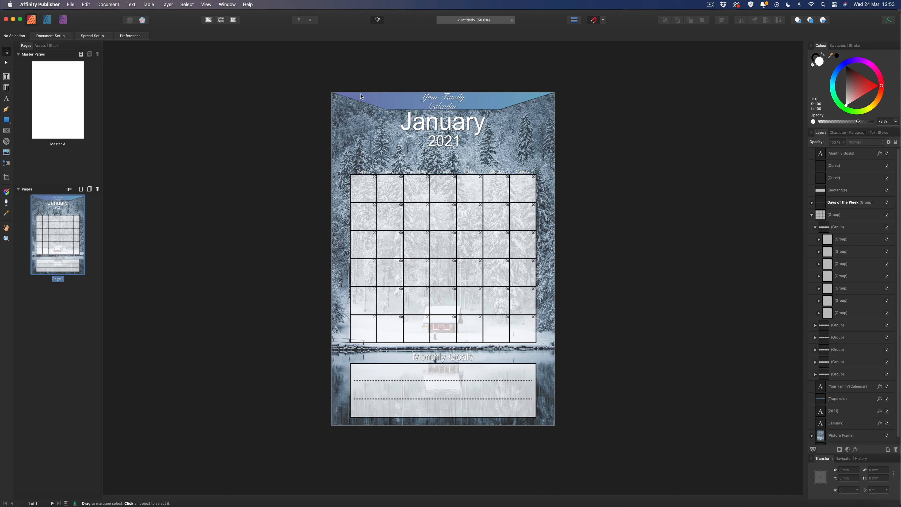
scroll(365, 103, right, 5)
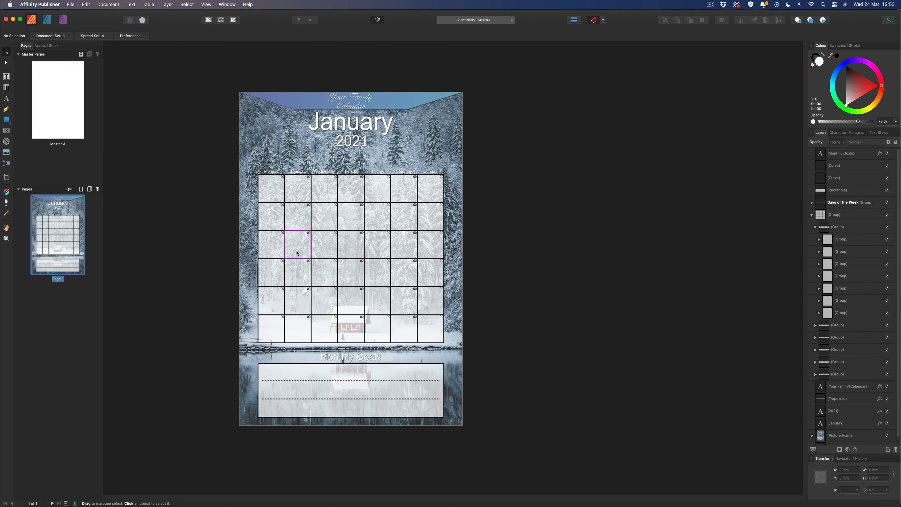
key(super+1)
scroll(297, 252, left, 5)
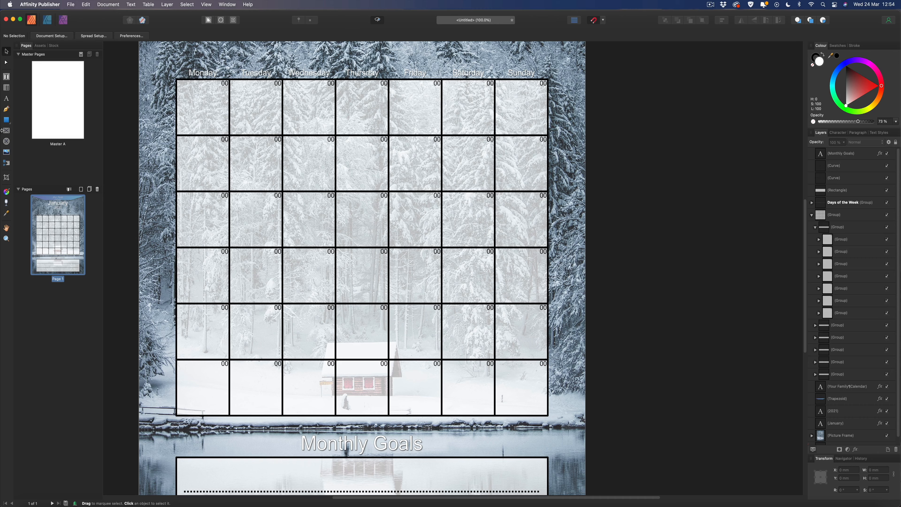
click(6, 121)
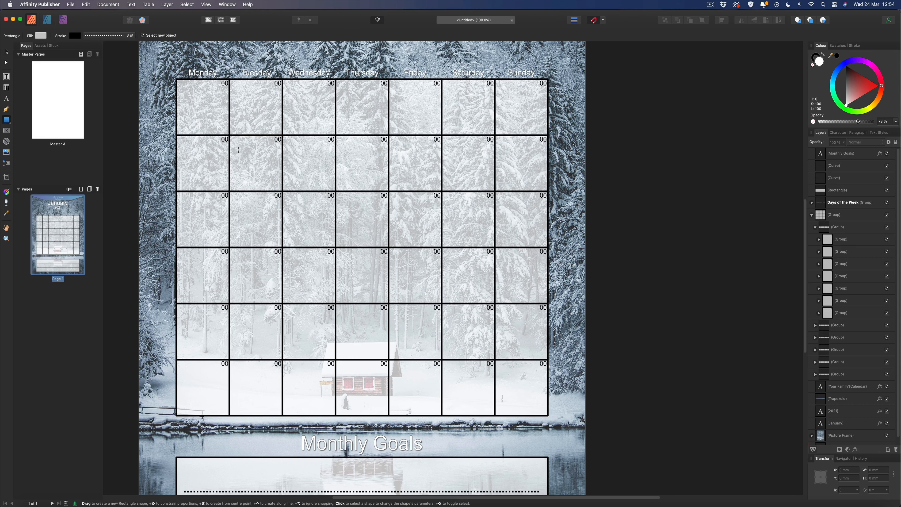
drag(232, 149, 279, 163)
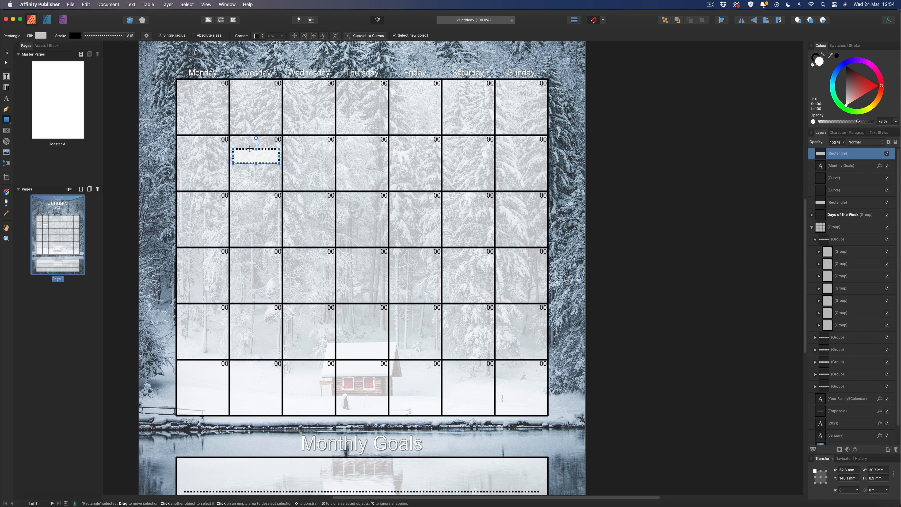
Step: Give the Tuesday cell's rectangle a solid outline and a yellow fill (H 61, S 100, L 50)
click(114, 35)
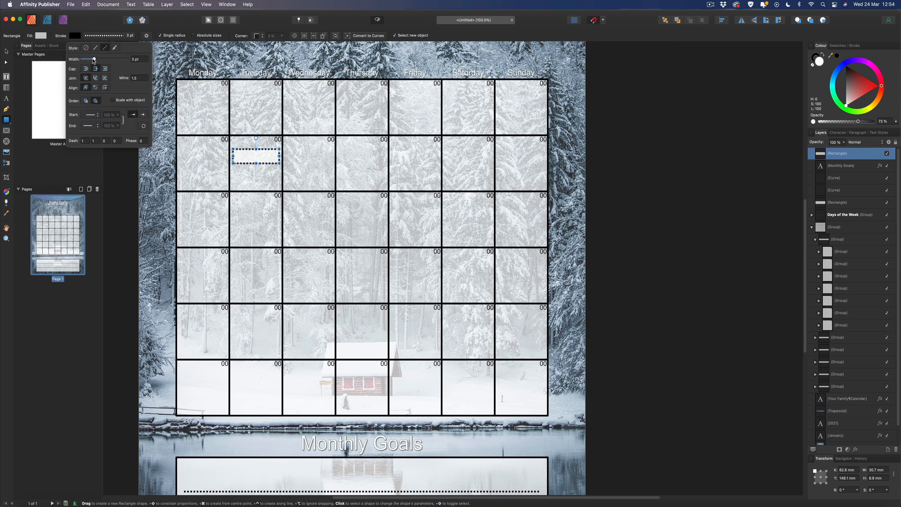
click(96, 47)
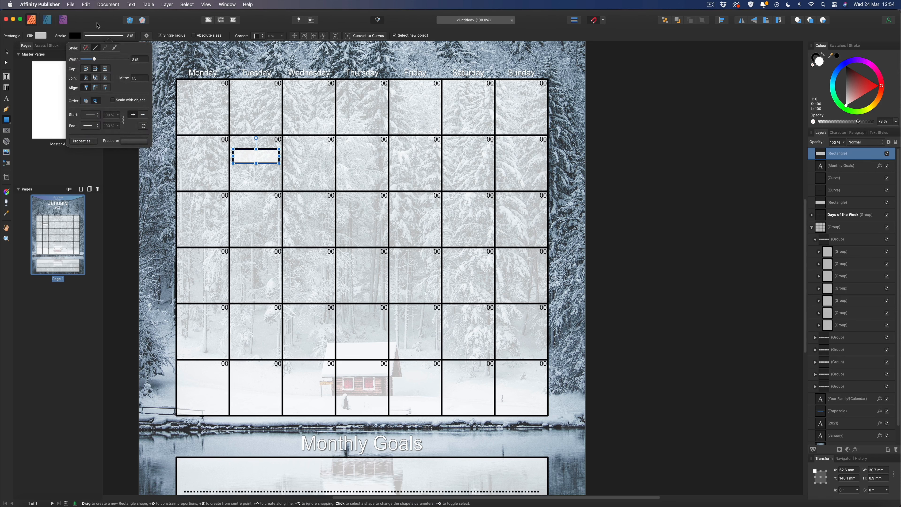
click(41, 36)
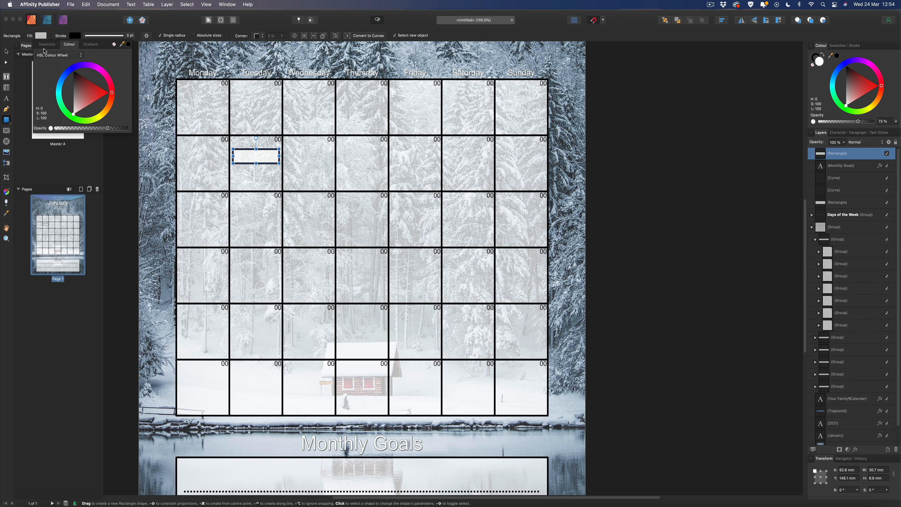
click(98, 119)
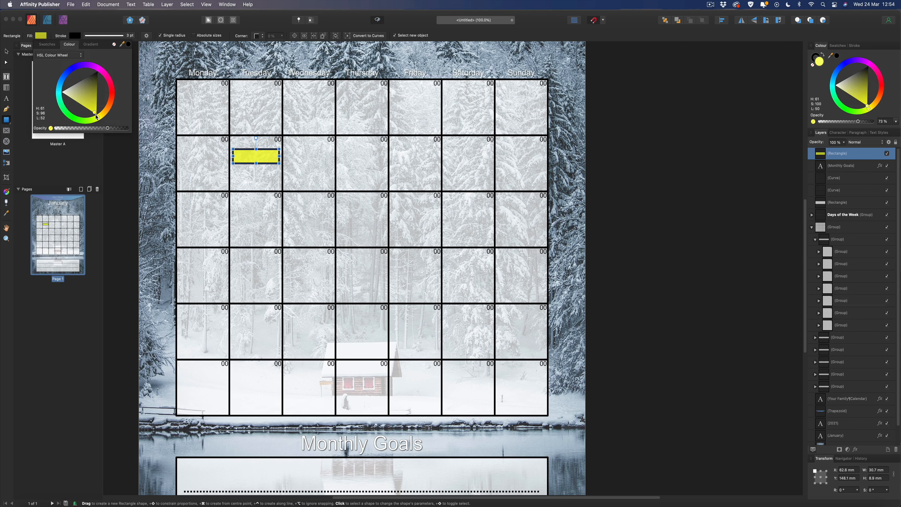
Step: Set the yellow rectangle's stroke width to 1 pt and remove its stroke colour
click(79, 36)
click(96, 36)
click(95, 36)
mouse_move(94, 60)
mouse_down()
mouse_move(83, 59)
mouse_move(92, 61)
mouse_up()
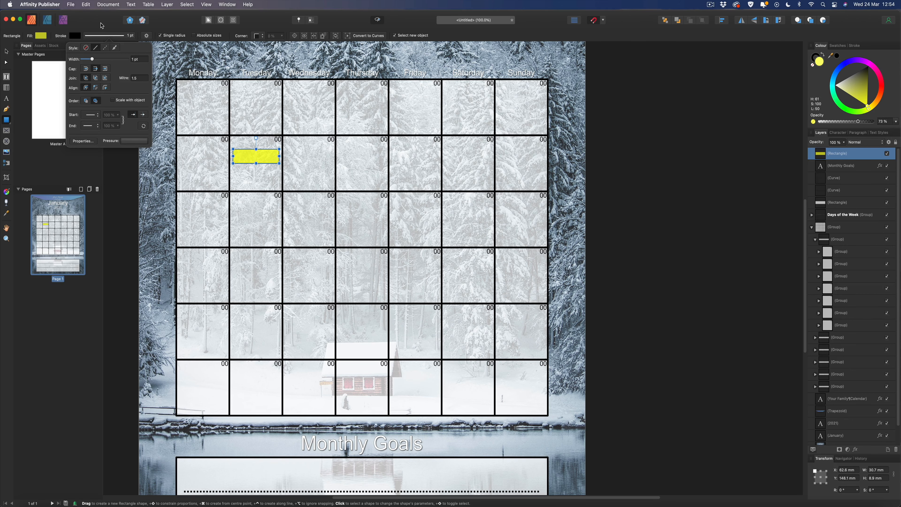
click(101, 23)
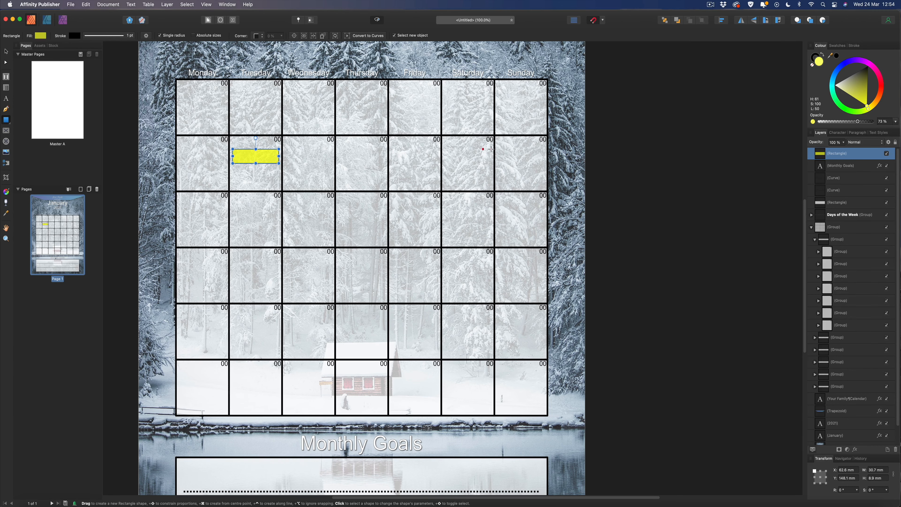
click(814, 57)
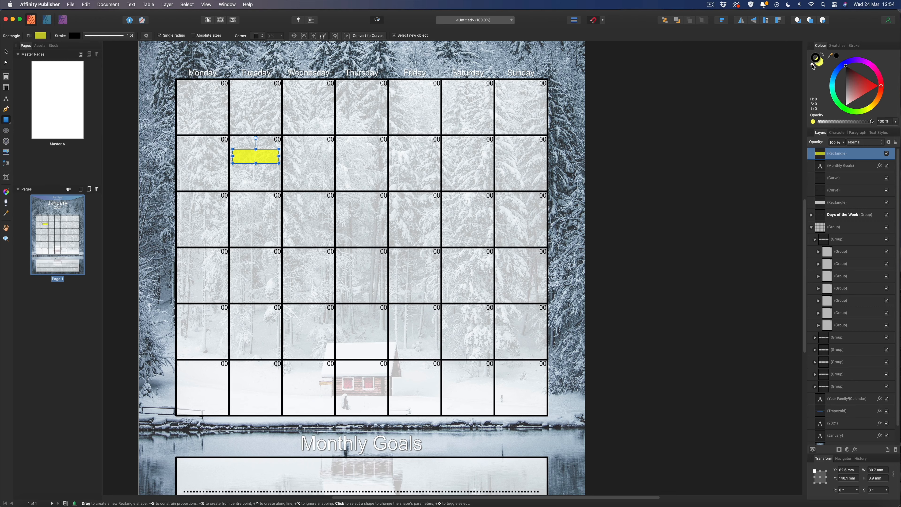
click(813, 66)
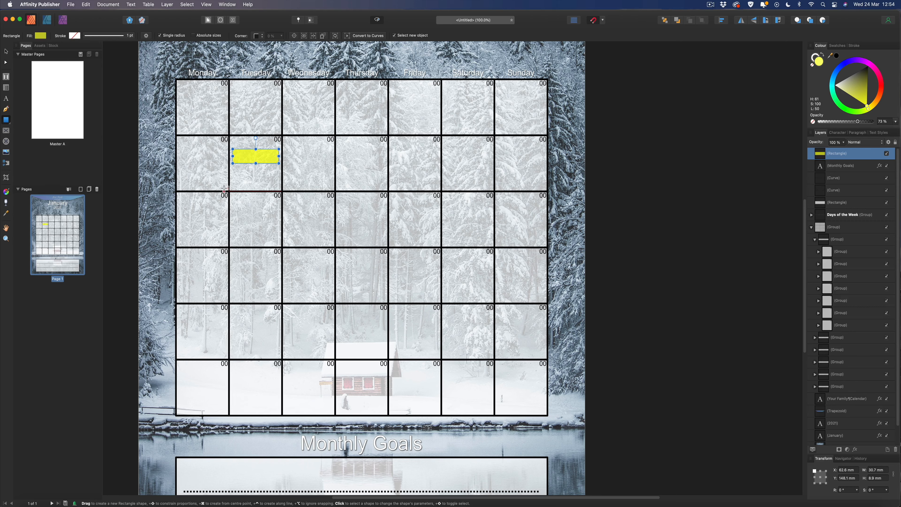
Step: Widen the yellow rectangle to about 33 mm and move it up to just below the Tuesday cell's day number
drag(233, 156, 229, 156)
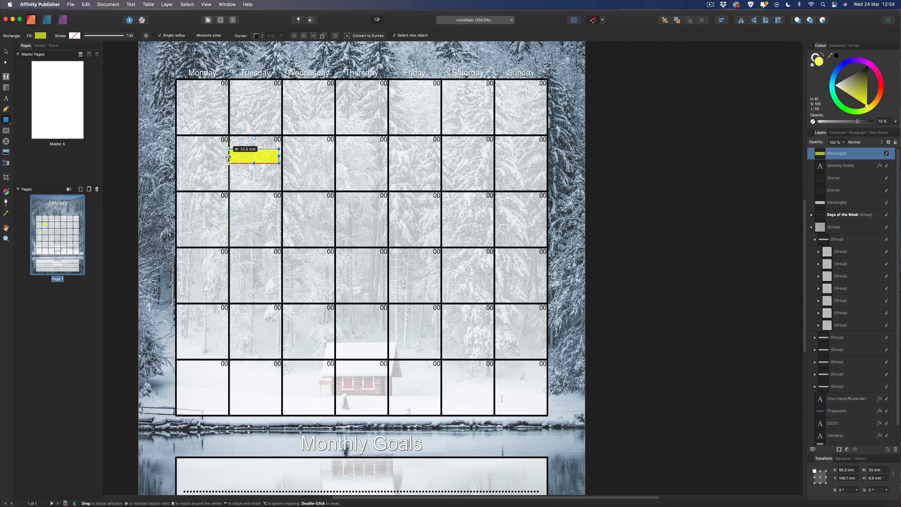
click(7, 52)
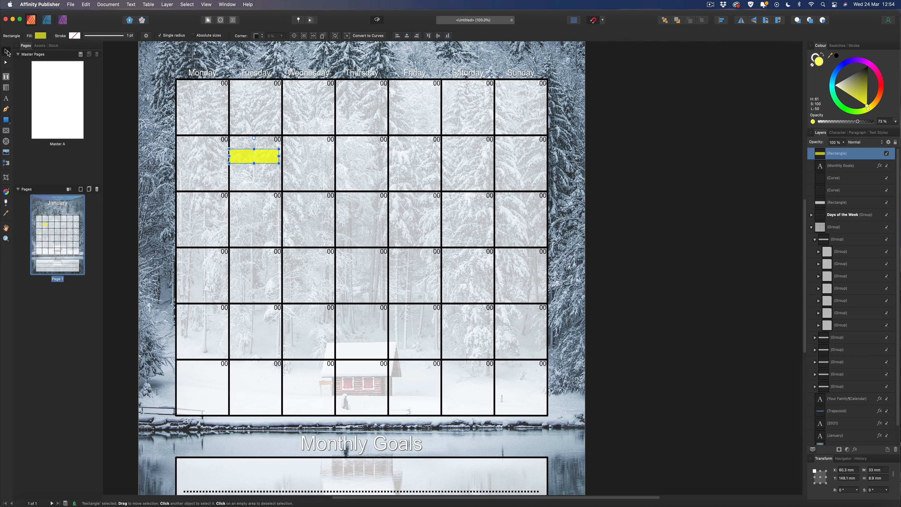
drag(260, 158, 261, 153)
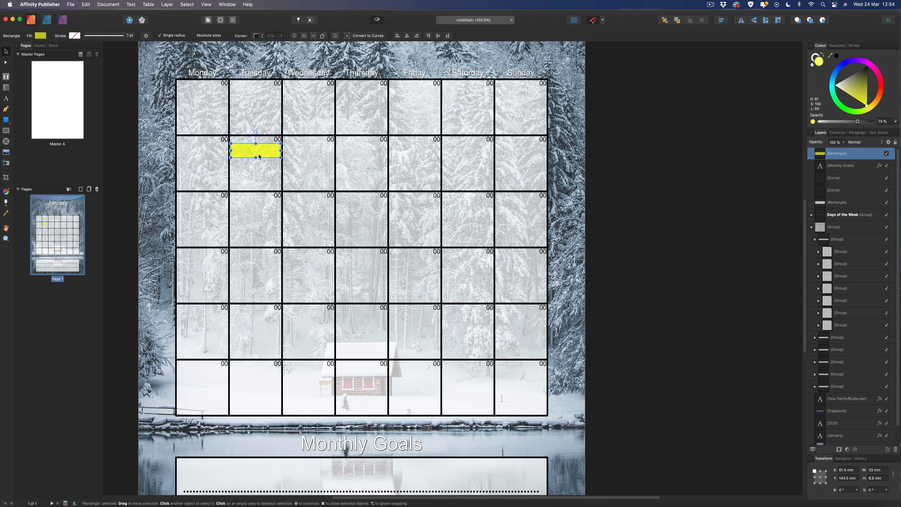
Step: Add two-line artistic text over the yellow rectangle, with a first name in the possessive above "Birthday"
key(super+2)
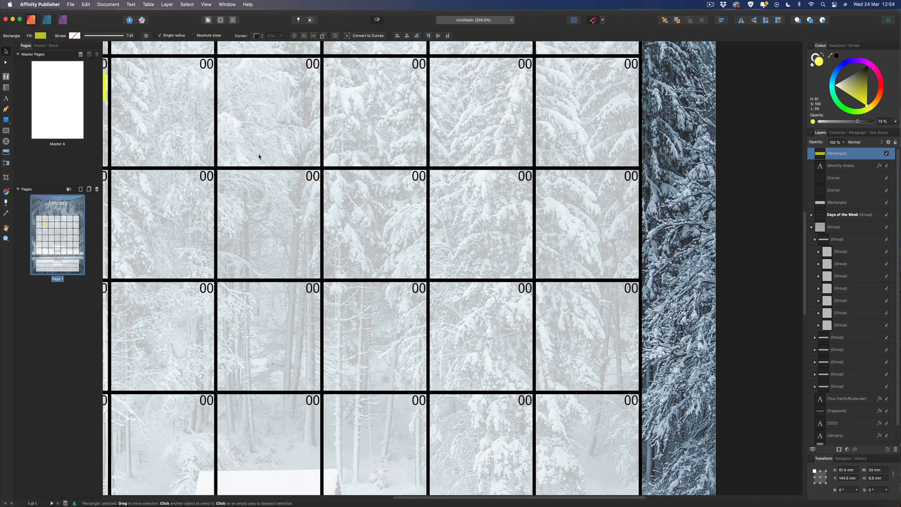
scroll(259, 157, left, 5)
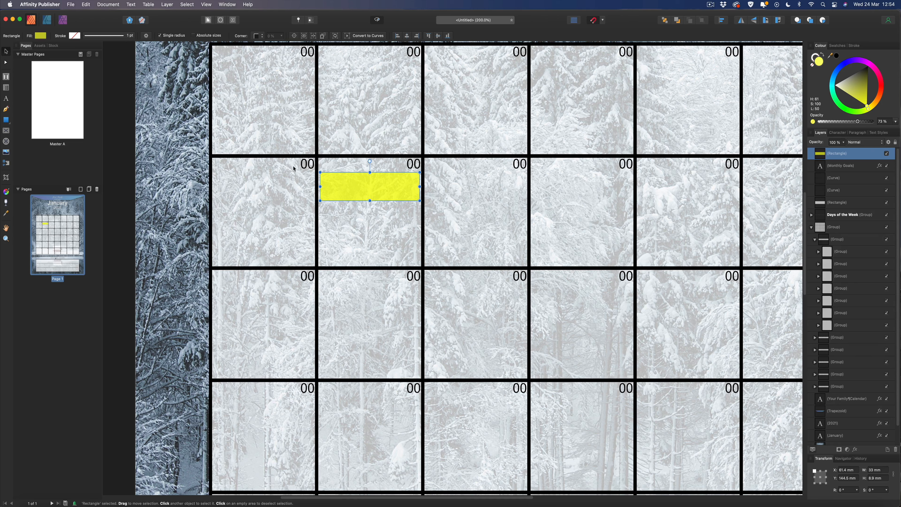
click(6, 98)
drag(327, 186, 337, 188)
text(Jo)
text(sh's)
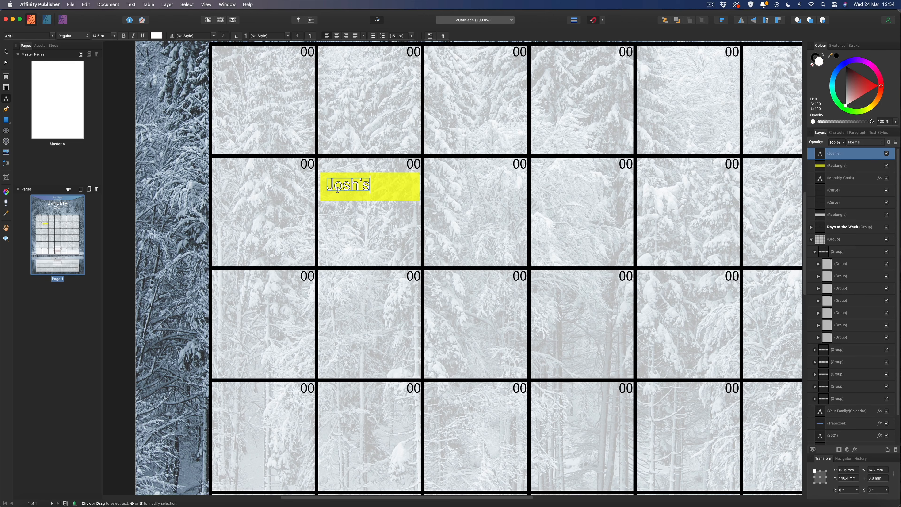
key(Return)
text(Birthday)
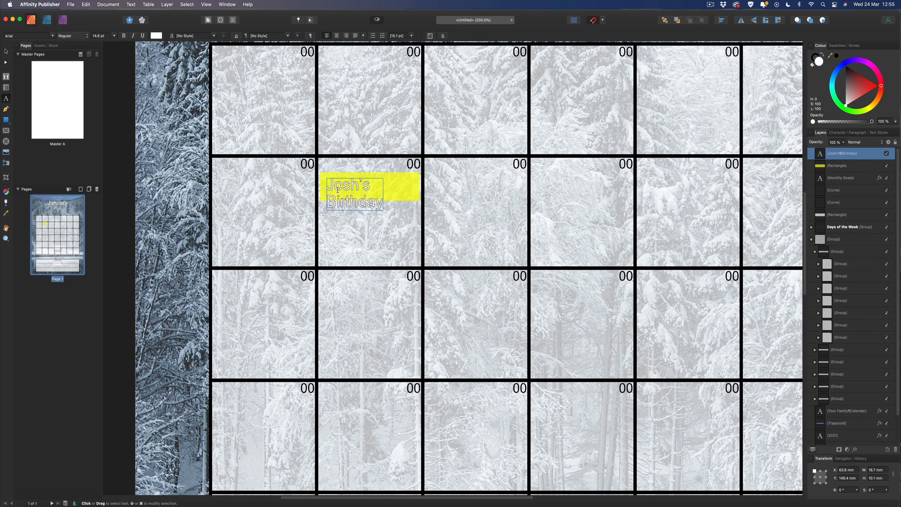
Step: Colour the birthday text black, set it to 10 pt and fit it into the left end of the yellow rectangle
key(super+a)
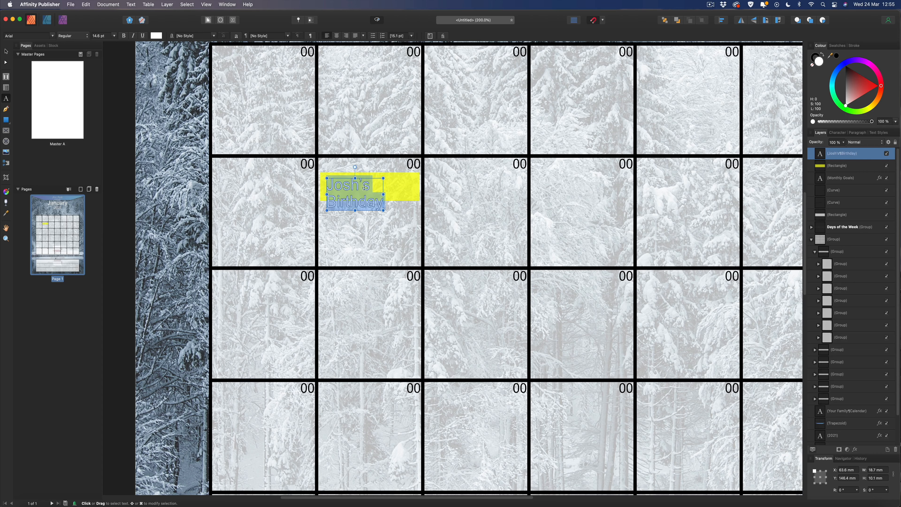
click(811, 65)
click(836, 55)
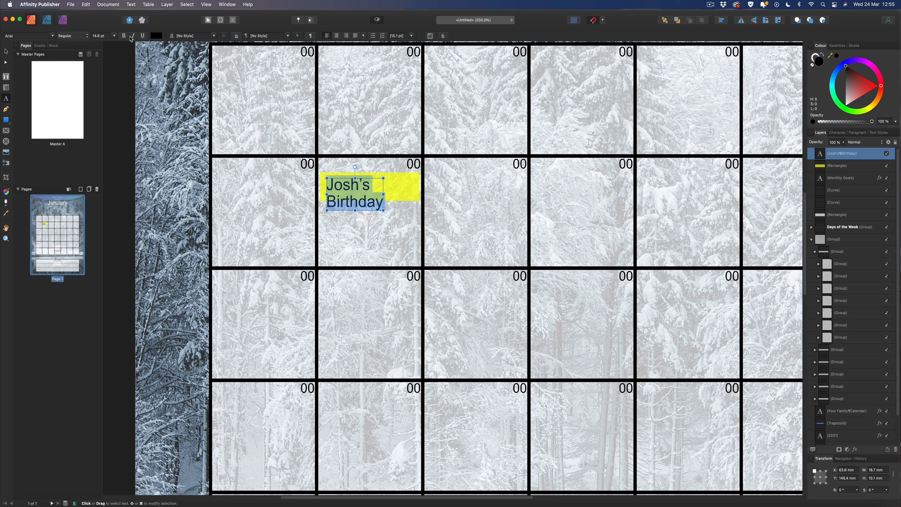
click(114, 37)
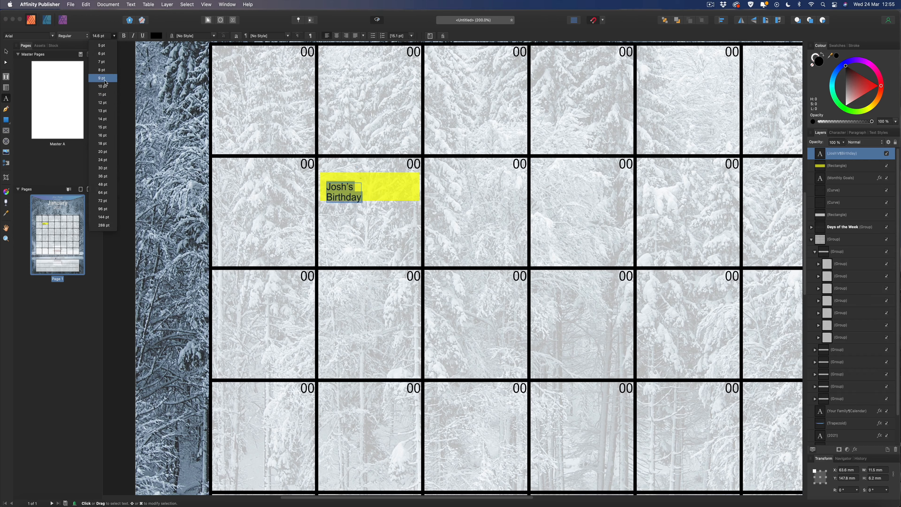
click(103, 85)
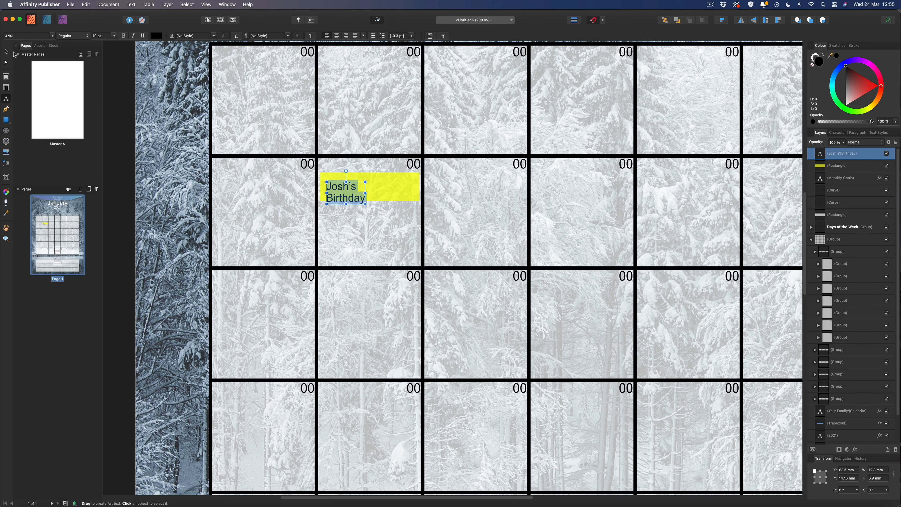
key(Escape)
drag(343, 188, 342, 182)
Step: Give the yellow rectangle an outer shadow with 5 px radius and 5 px offset
click(397, 177)
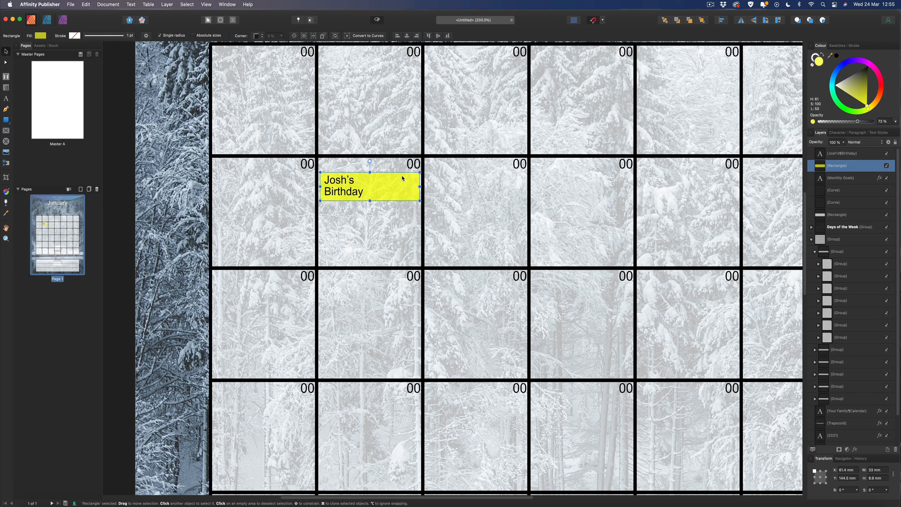
click(854, 449)
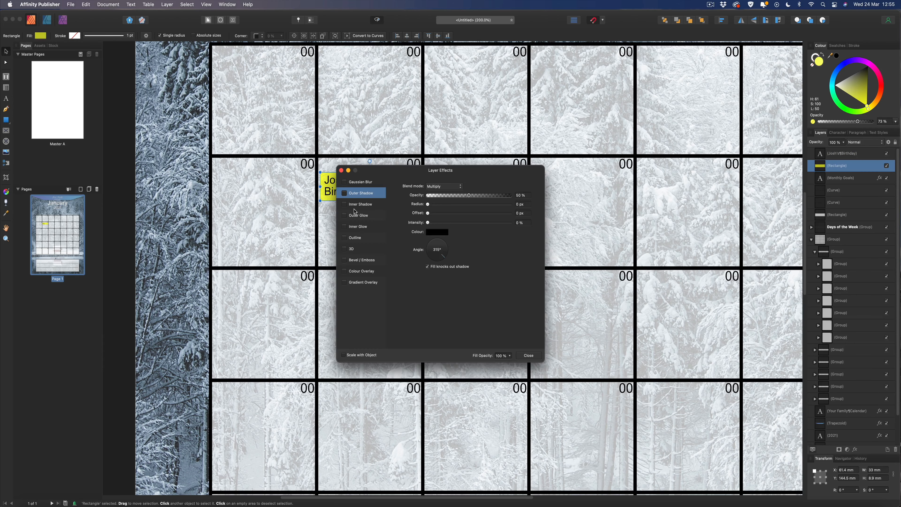
click(344, 192)
click(526, 205)
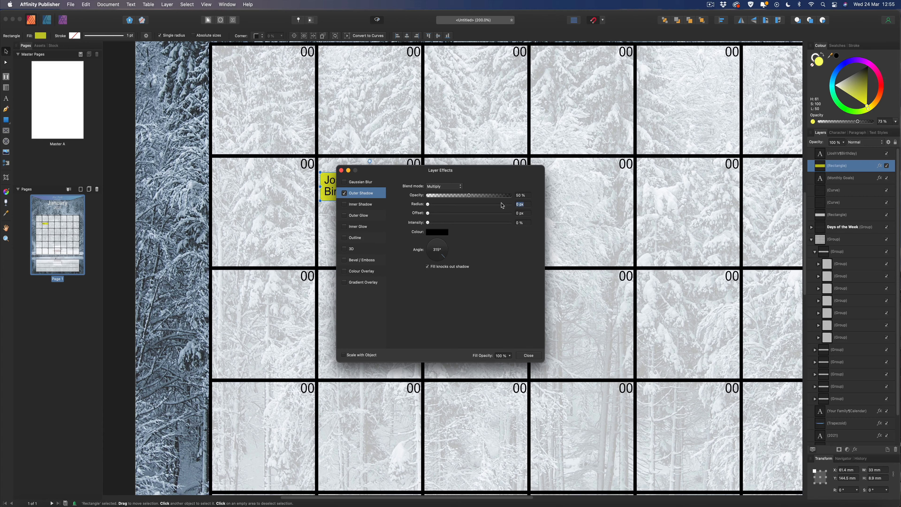
text(5)
drag(527, 214, 515, 214)
text(5)
key(Return)
click(528, 355)
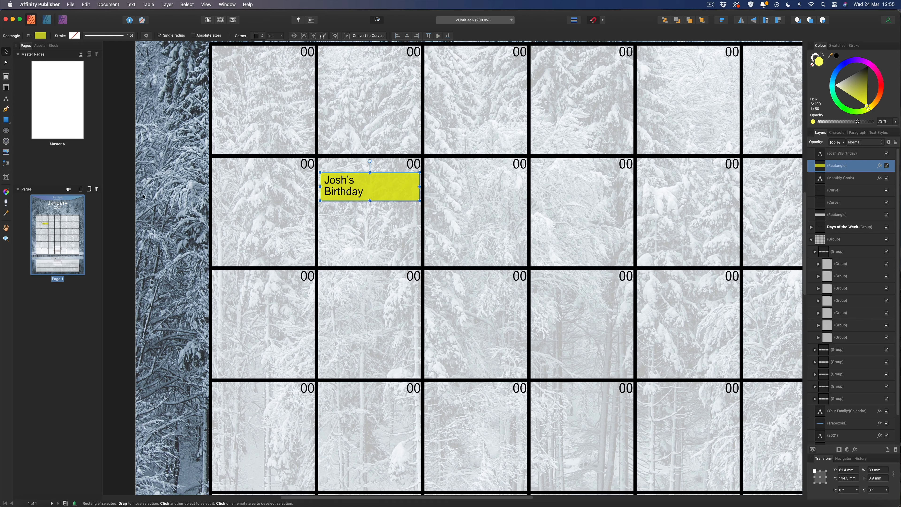
Step: Draw a circle about 9 mm across and align it with the right end of the yellow rectangle
click(7, 121)
click(32, 131)
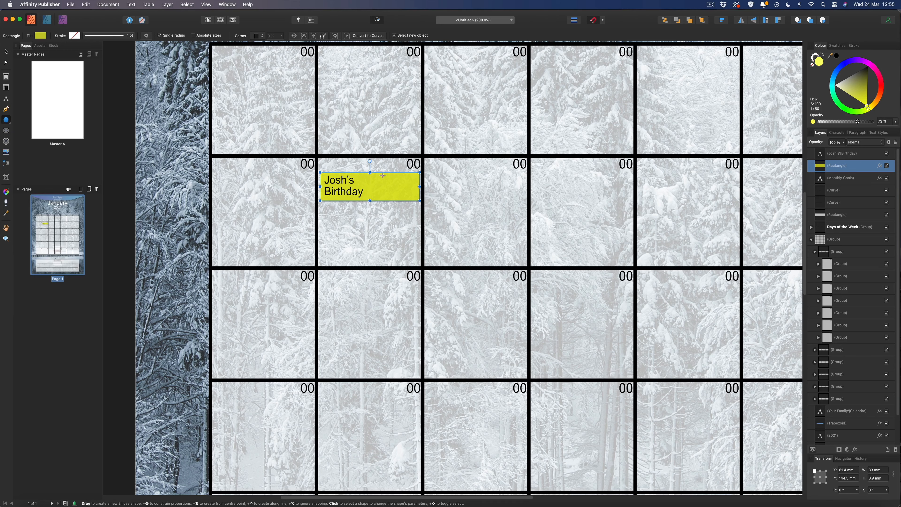
drag(382, 175, 409, 205)
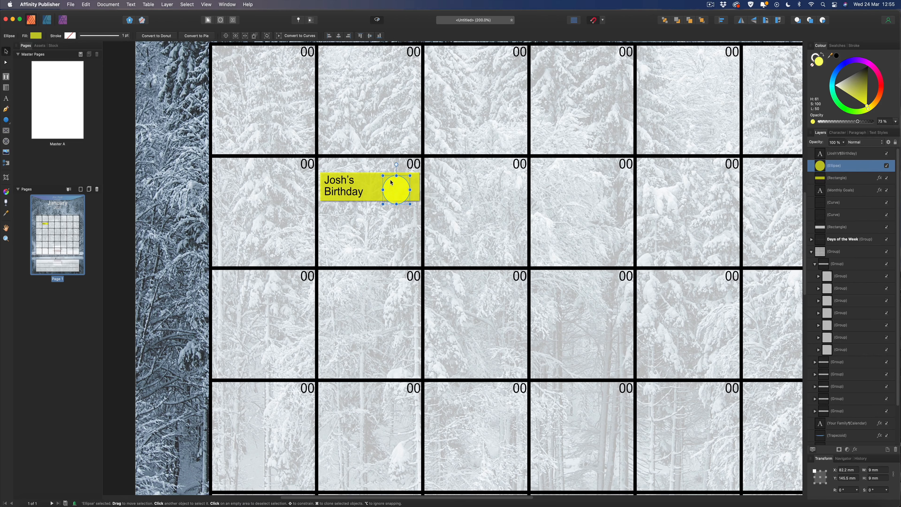
drag(389, 182, 399, 181)
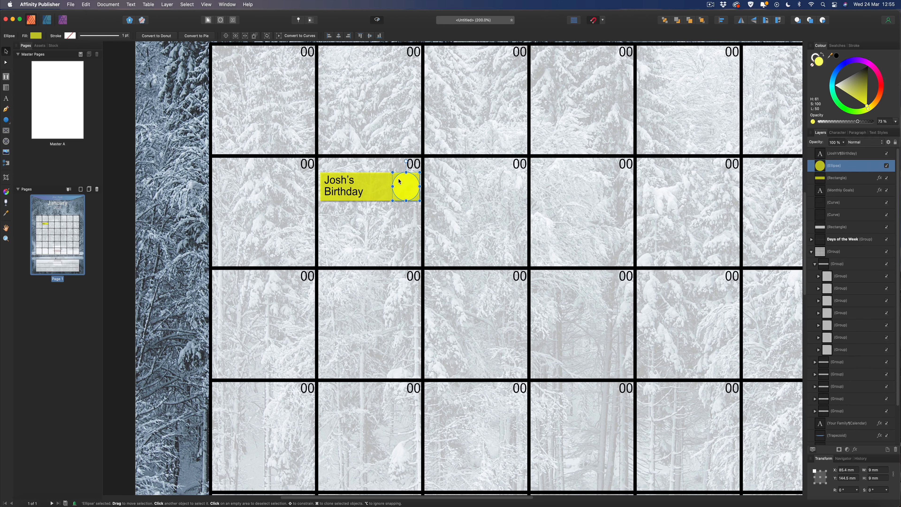
Step: Search the Pexels stock photos for "boy" and place the photo of a boy in a cap on the page
click(53, 46)
drag(73, 55, 42, 54)
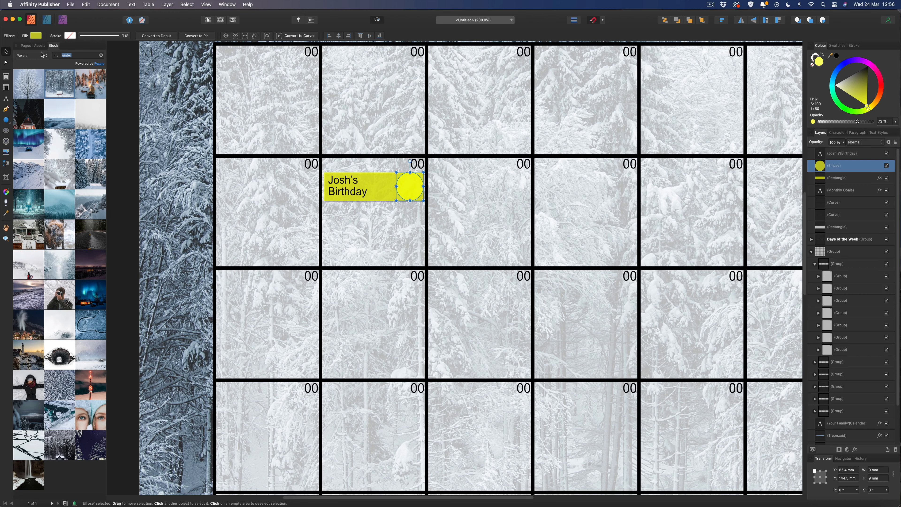
text(boy)
key(Return)
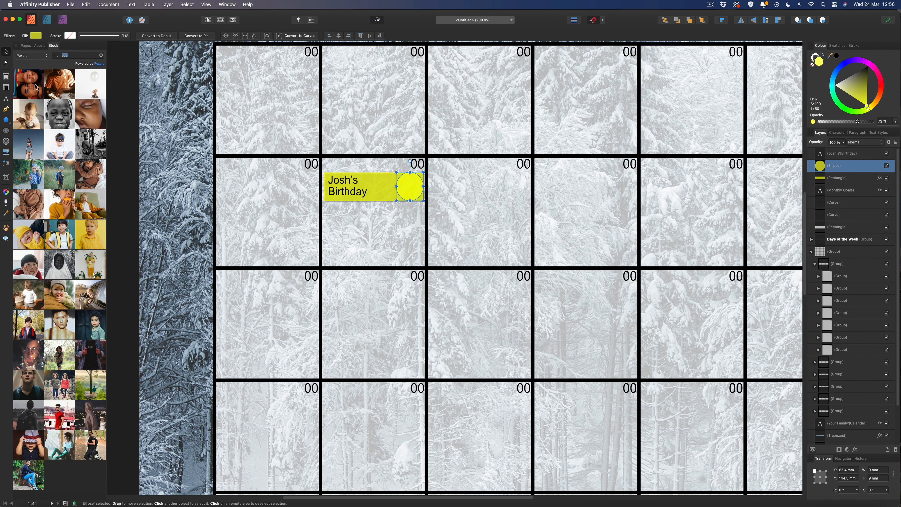
click(37, 173)
drag(32, 171, 255, 175)
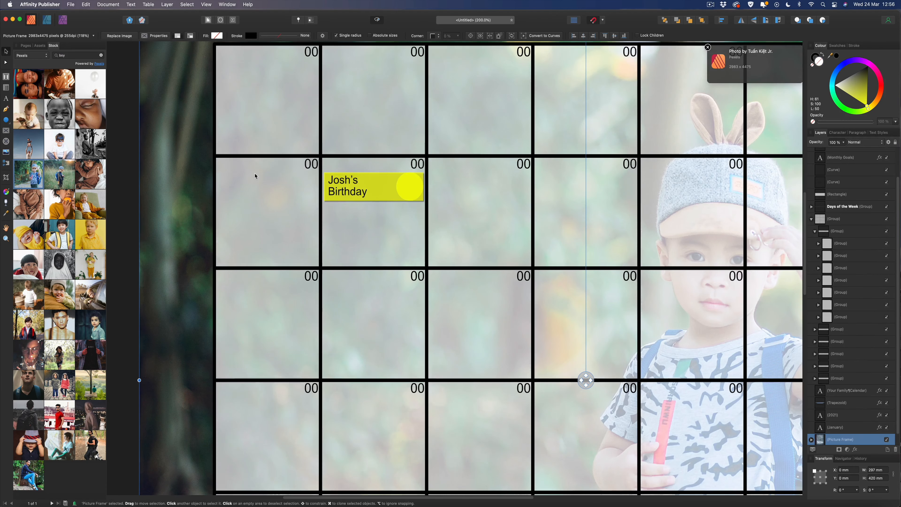
Step: Move the boy photo out of the background picture frame and nest it inside the birthday label's circle
scroll(838, 432, down, 1)
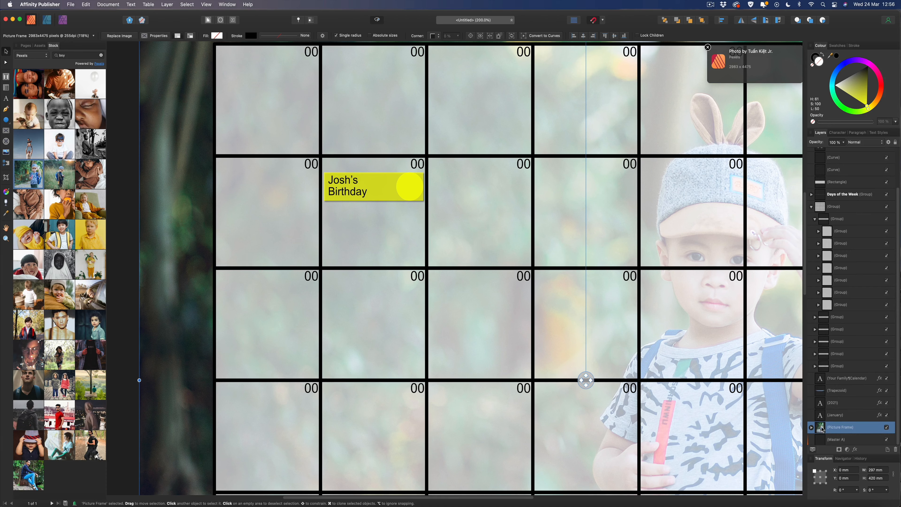
scroll(842, 393, up, 4)
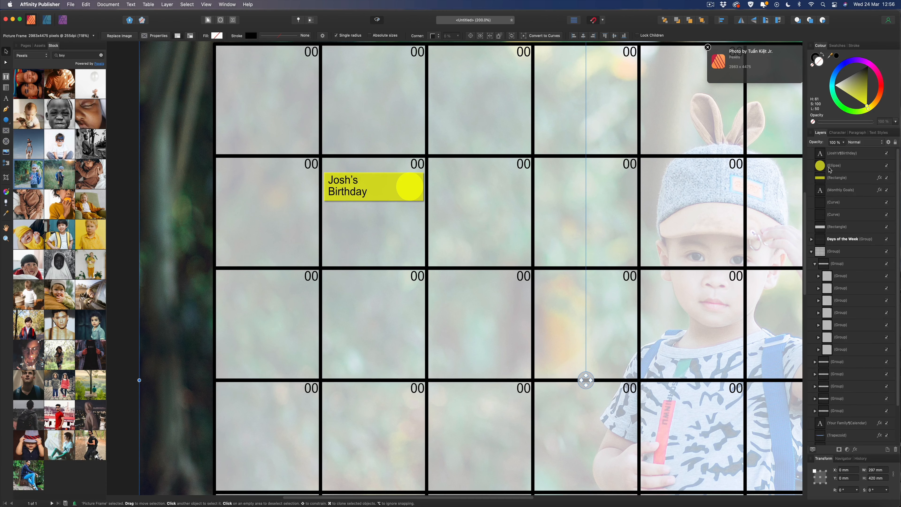
scroll(830, 319, down, 4)
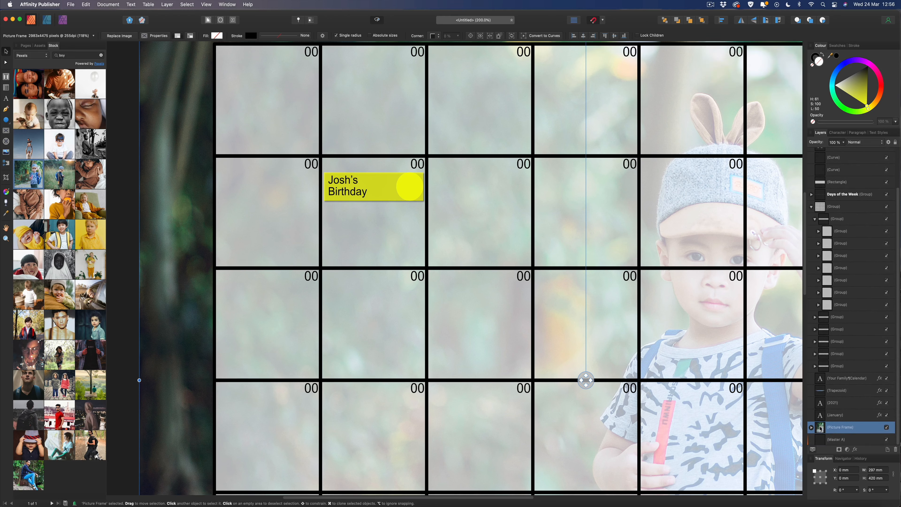
click(811, 427)
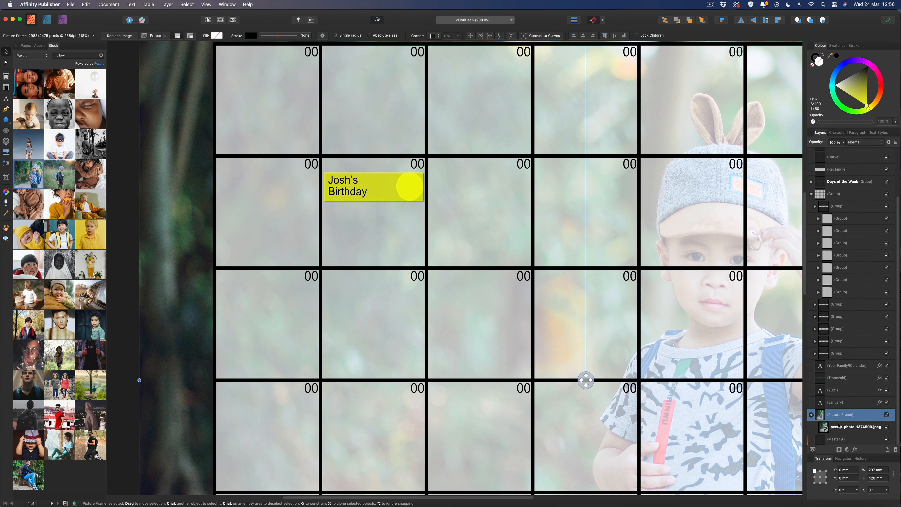
click(840, 427)
drag(841, 427, 843, 168)
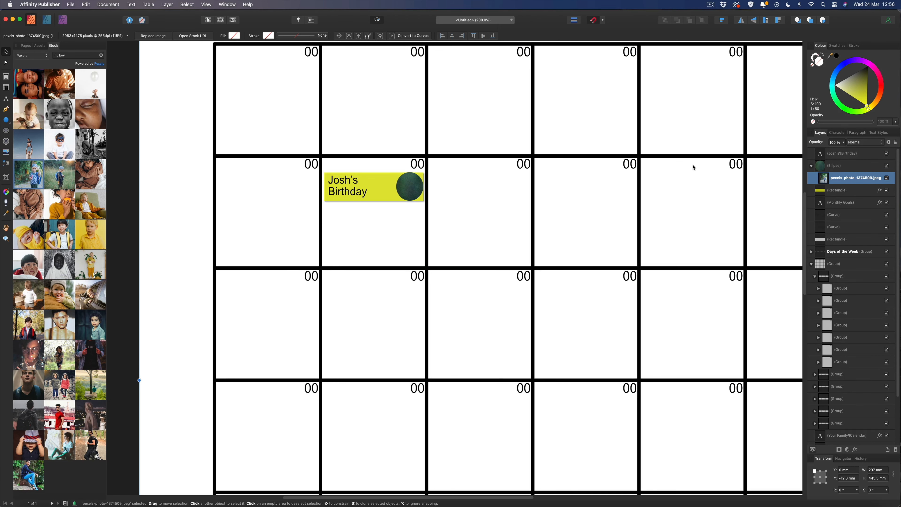
key(super+0)
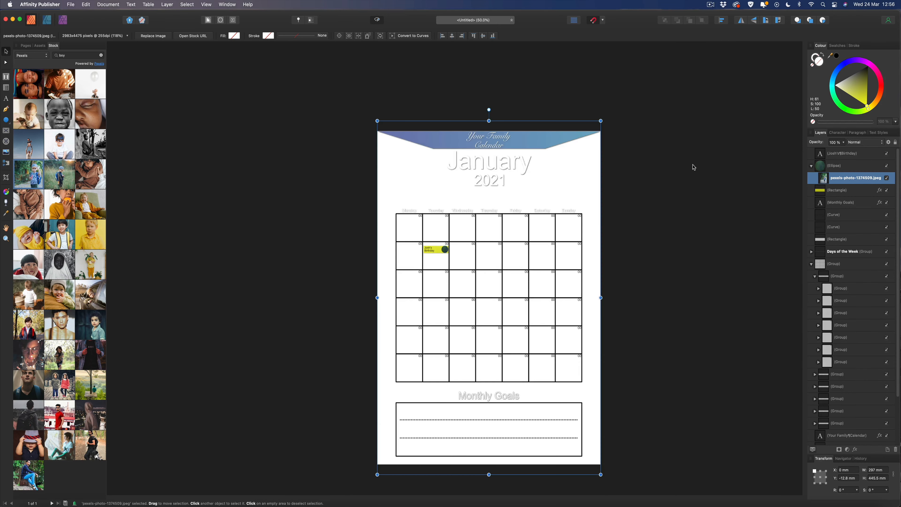
Step: Scale the boy photo down to about 15.5 mm wide, close to the birthday label's circle
scroll(638, 166, up, 3)
scroll(639, 166, right, 3)
scroll(585, 187, down, 6)
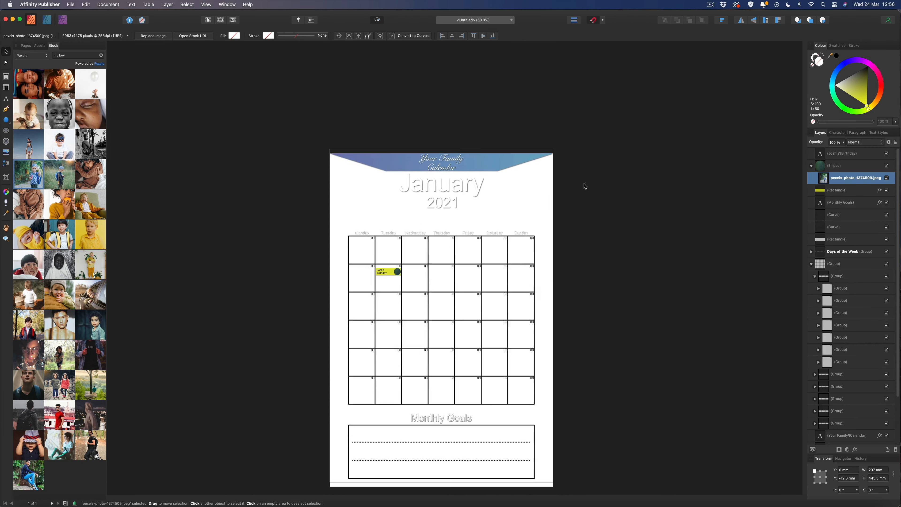
scroll(568, 322, down, 2)
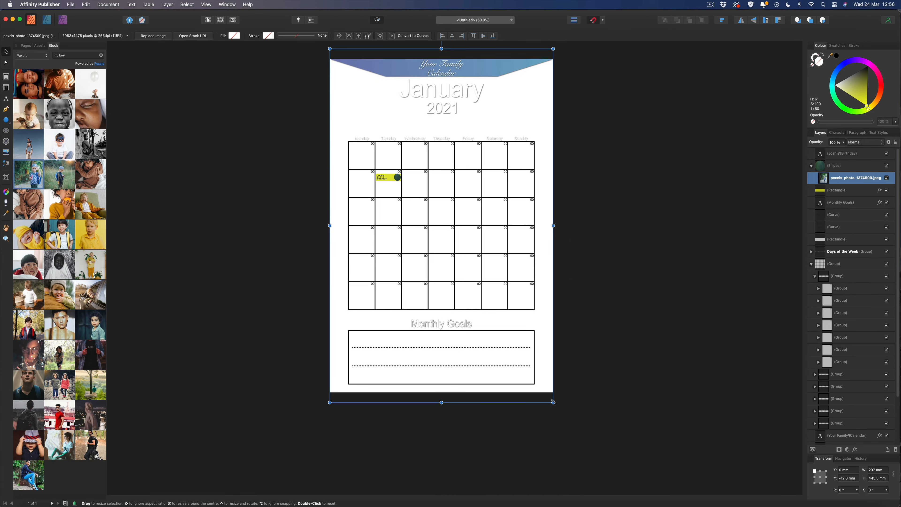
drag(553, 402, 398, 179)
key(super+plus)
key(super+plus)
key(super+plus)
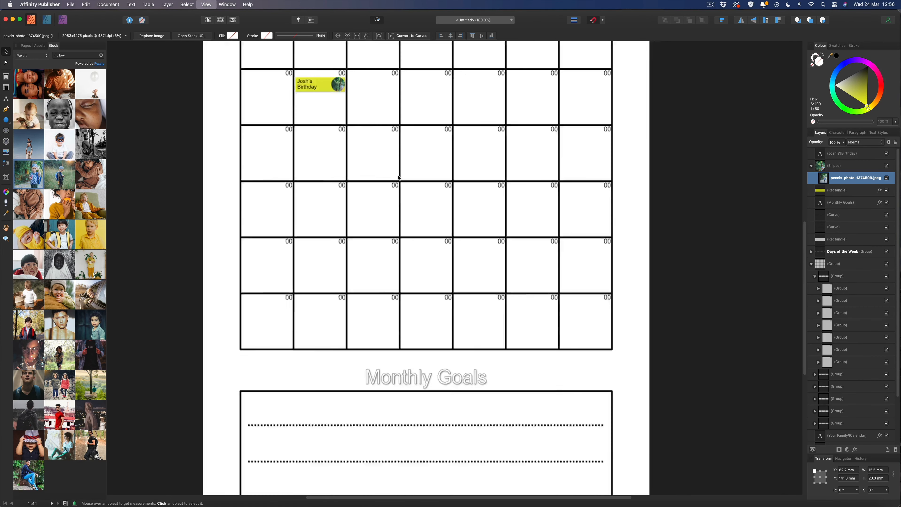
Step: Enlarge the boy photo to about 28 mm wide and position it so his face fills the label's circle
scroll(398, 178, up, 8)
scroll(399, 178, left, 4)
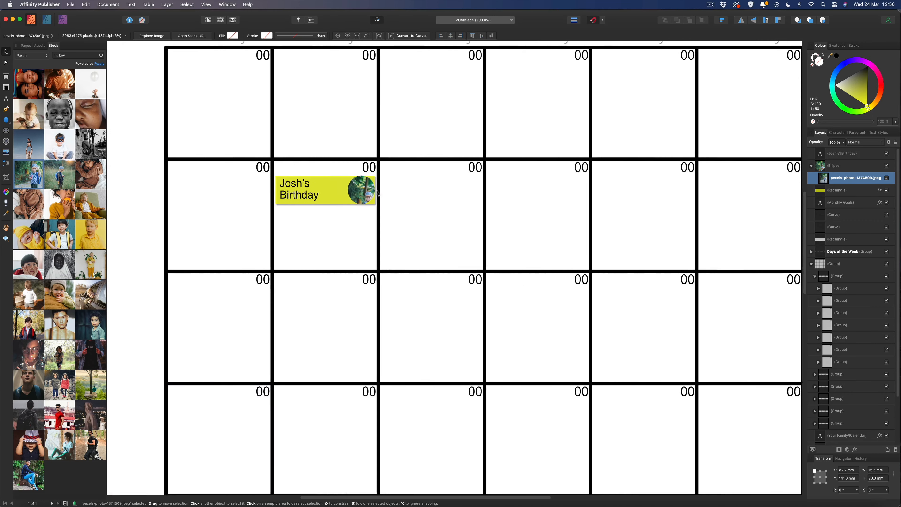
drag(391, 241, 411, 274)
drag(371, 199, 353, 180)
drag(393, 257, 408, 277)
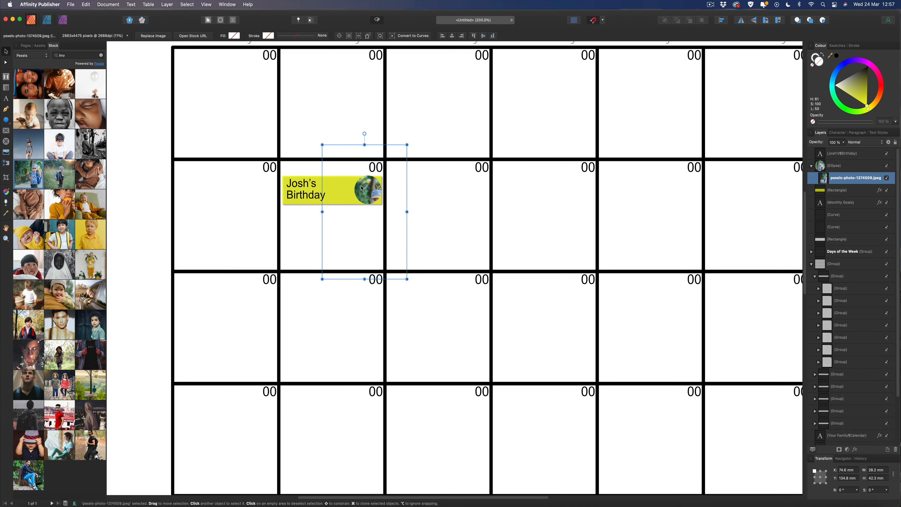
drag(368, 187, 358, 179)
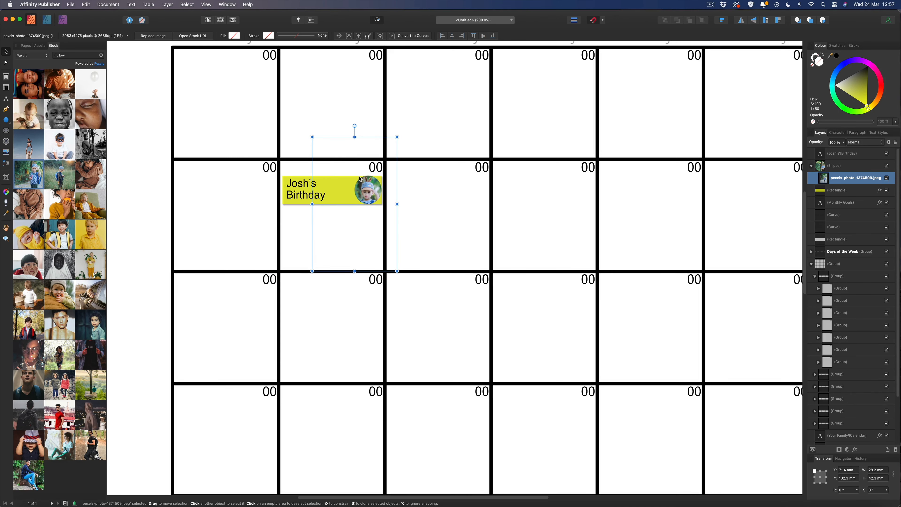
click(116, 169)
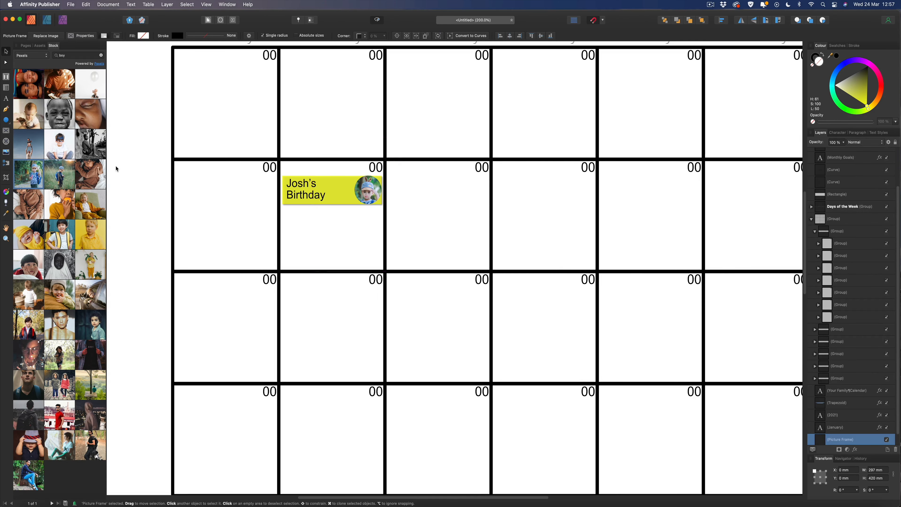
Step: Search the Pexels stock photos for "winter" and fill the full-page background picture frame with the snowy forest and red cabin photo
key(super+0)
click(194, 151)
scroll(194, 151, down, 5)
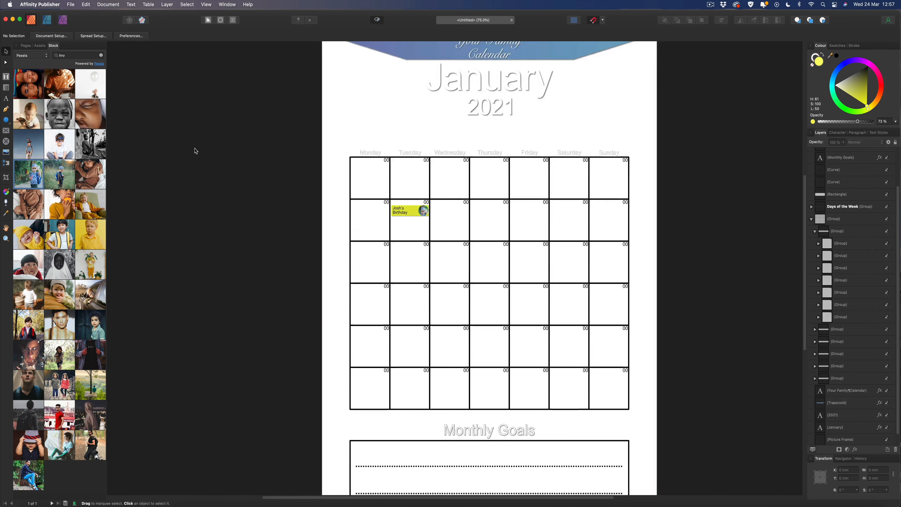
key(super+minus)
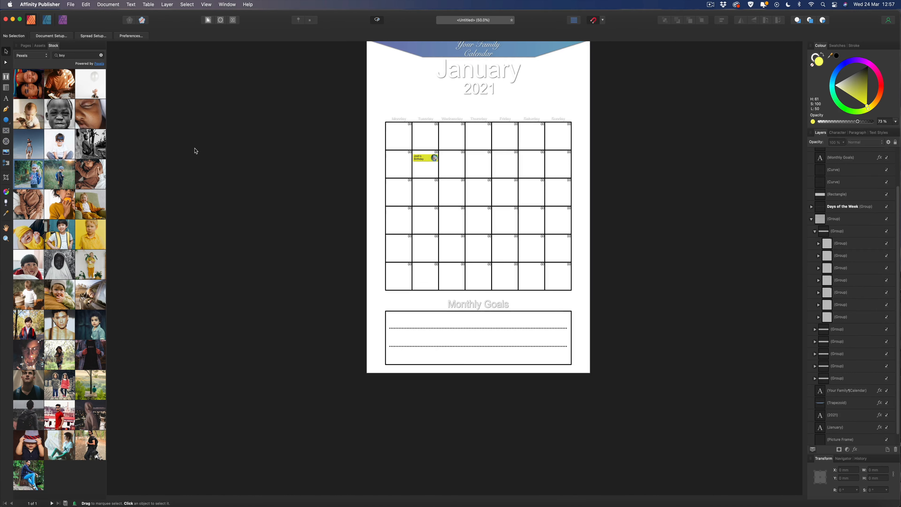
scroll(314, 151, up, 3)
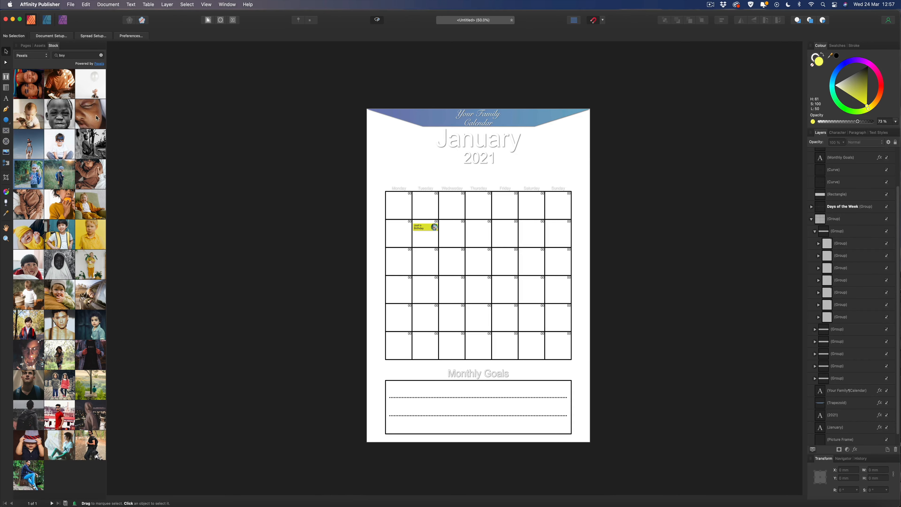
click(26, 46)
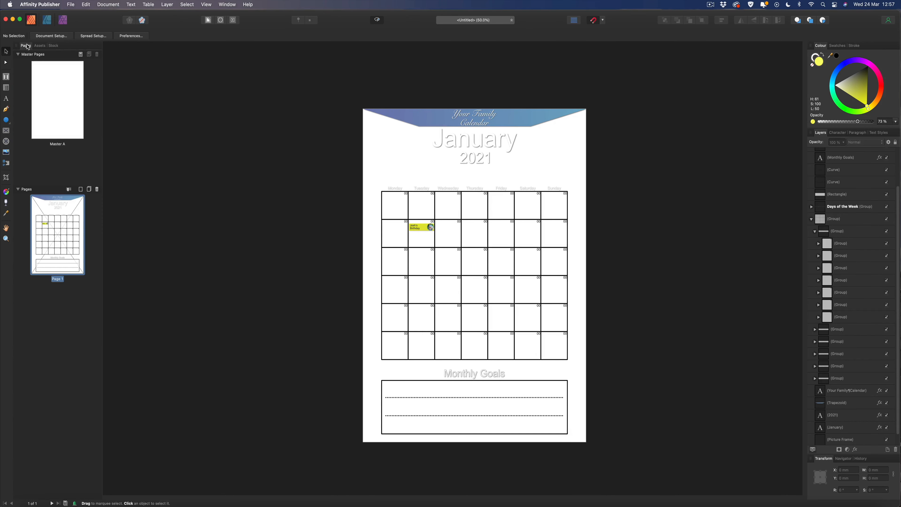
click(566, 136)
scroll(835, 237, down, 1)
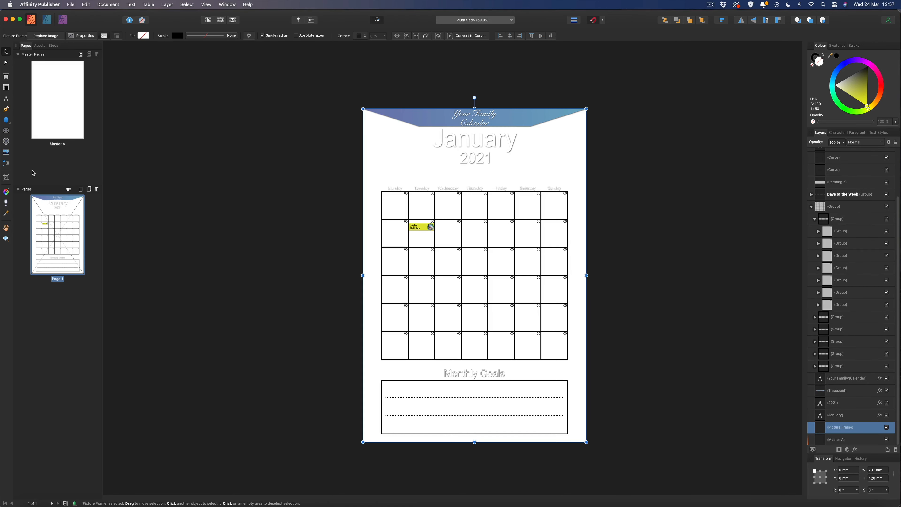
click(54, 45)
drag(72, 56, 46, 55)
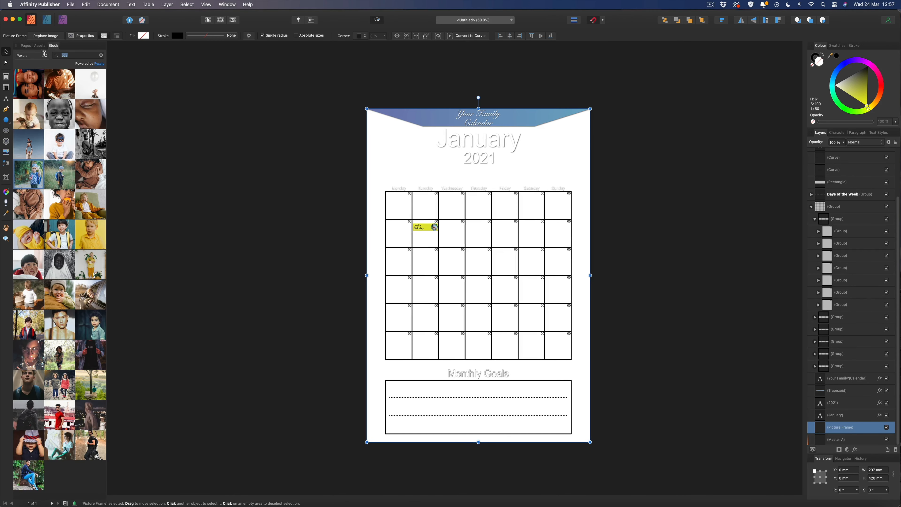
text(wi)
key(Return)
drag(64, 81, 386, 150)
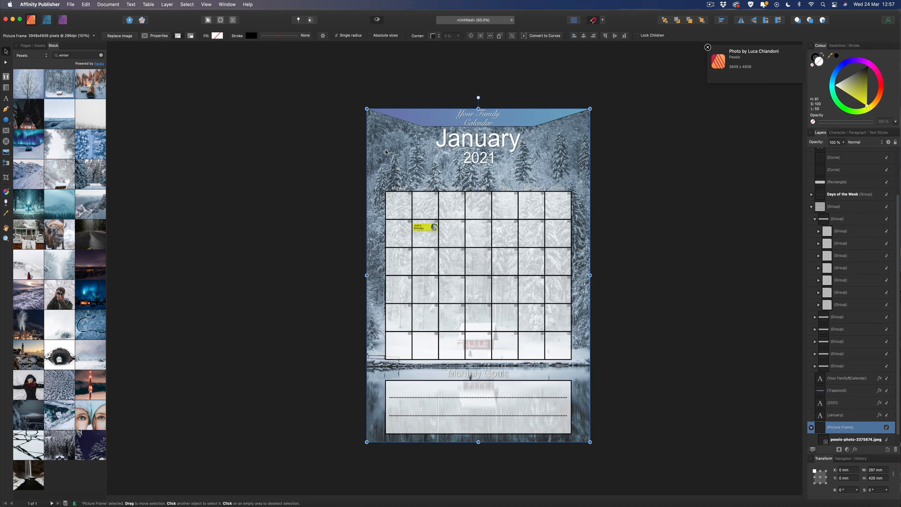
click(162, 145)
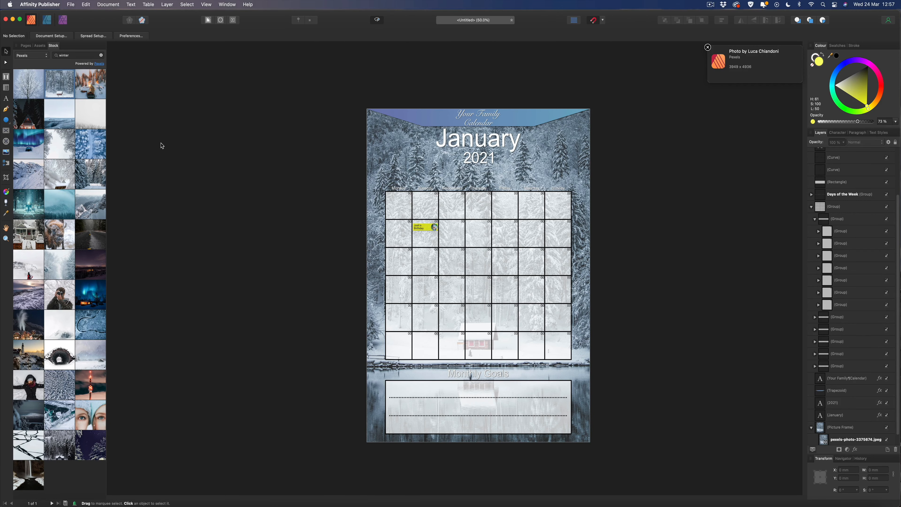
Step: Group the birthday label's text, circular photo and yellow rectangle
key(super+1)
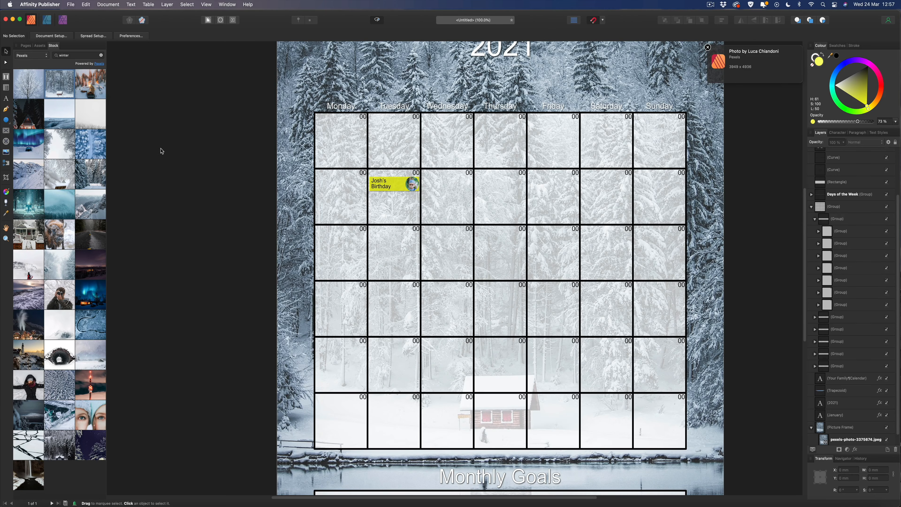
click(415, 189)
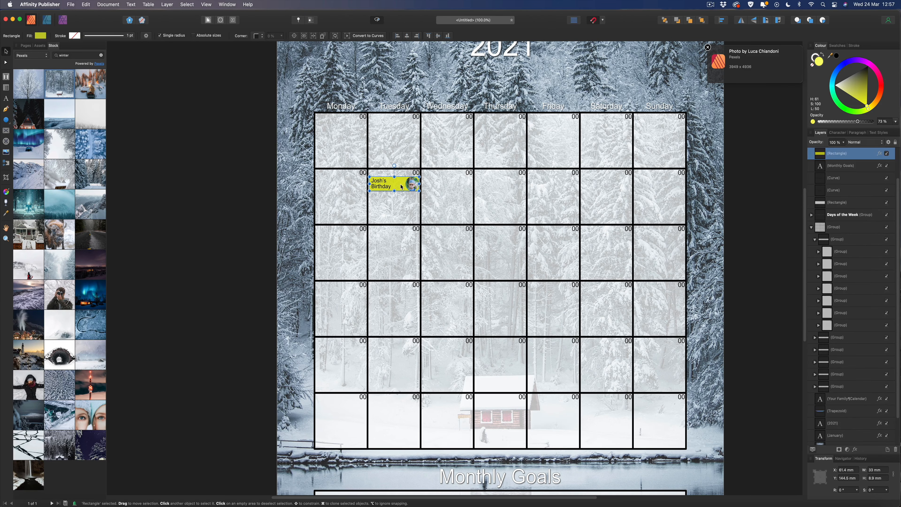
scroll(845, 184, up, 2)
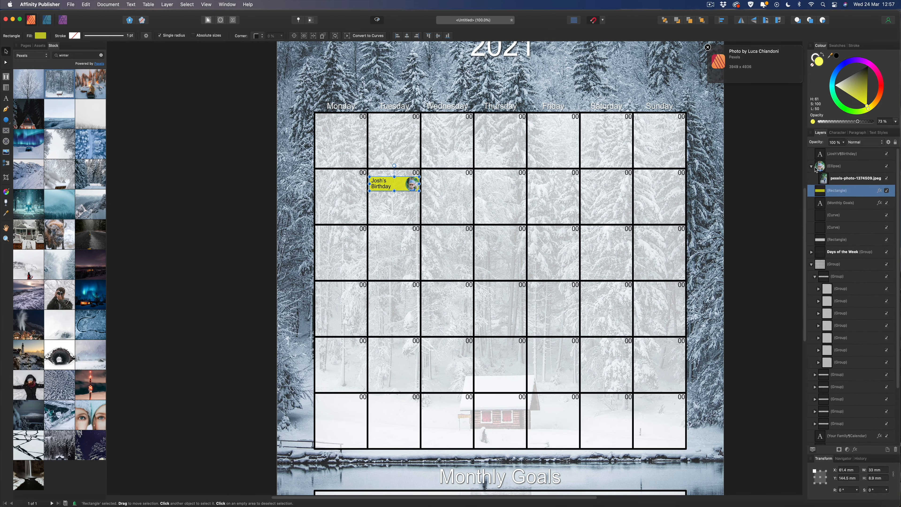
click(840, 167)
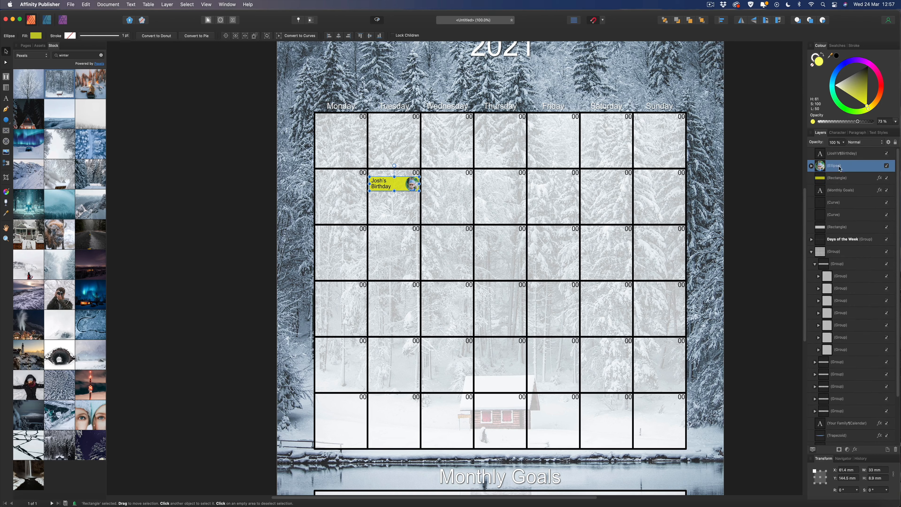
shift+click(843, 180)
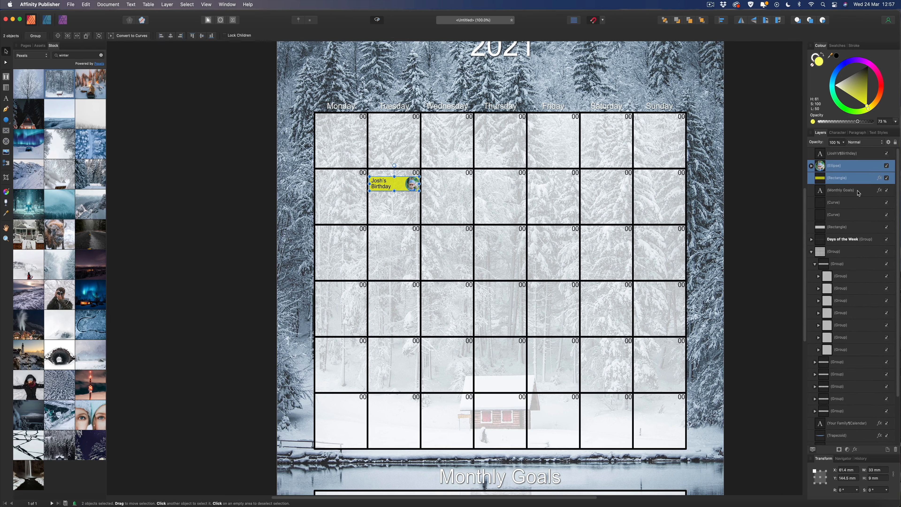
shift+click(846, 154)
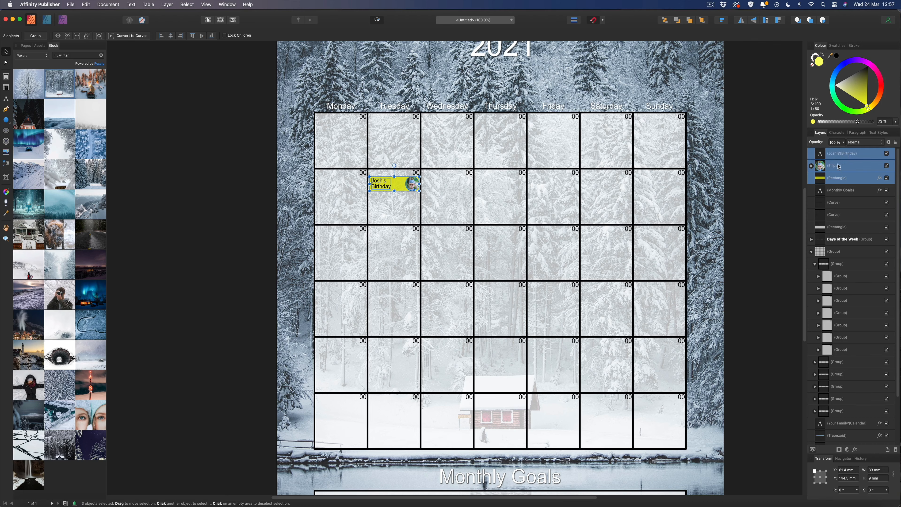
key(super+g)
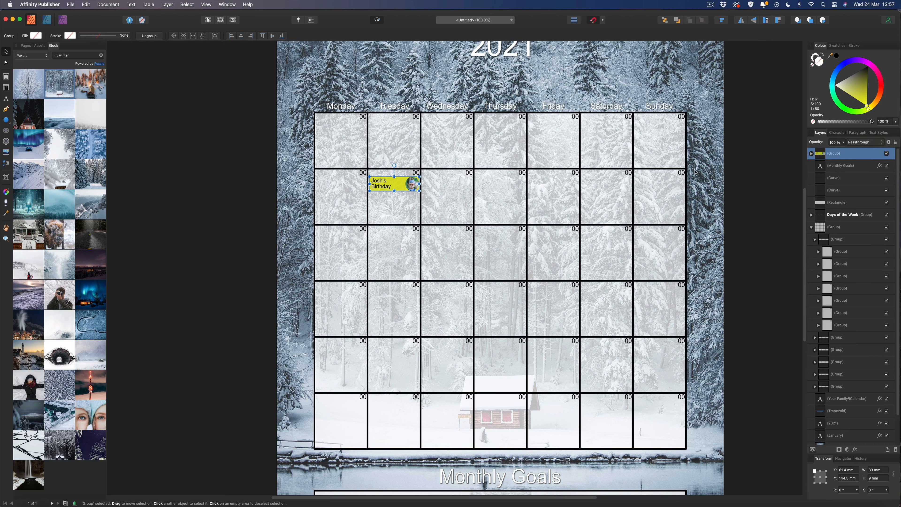
Step: Move the grouped birthday label into the Friday cell of the first week, just below the cell's number
drag(389, 188, 551, 129)
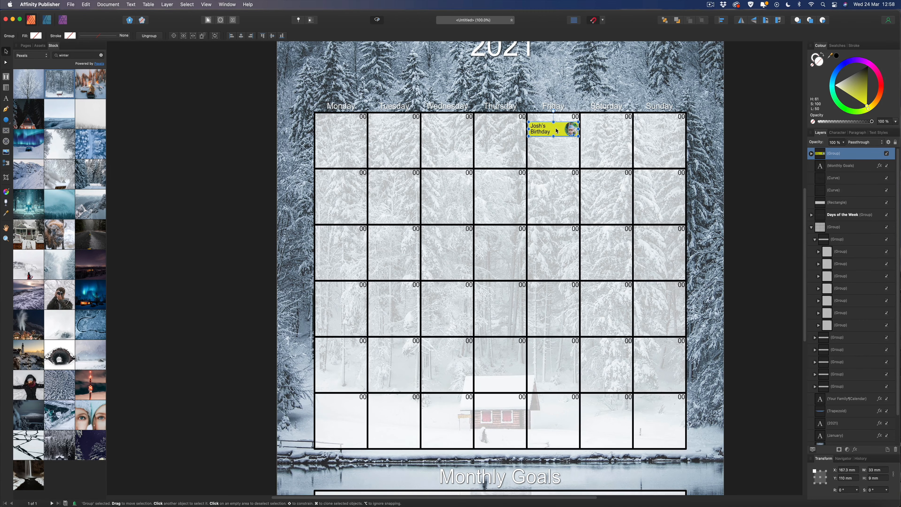
key(super+minus)
mouse_move(505, 201)
mouse_down()
mouse_move(397, 285)
mouse_move(498, 289)
mouse_move(474, 288)
mouse_move(484, 308)
mouse_move(527, 314)
mouse_move(433, 213)
mouse_move(476, 188)
mouse_move(504, 189)
mouse_up()
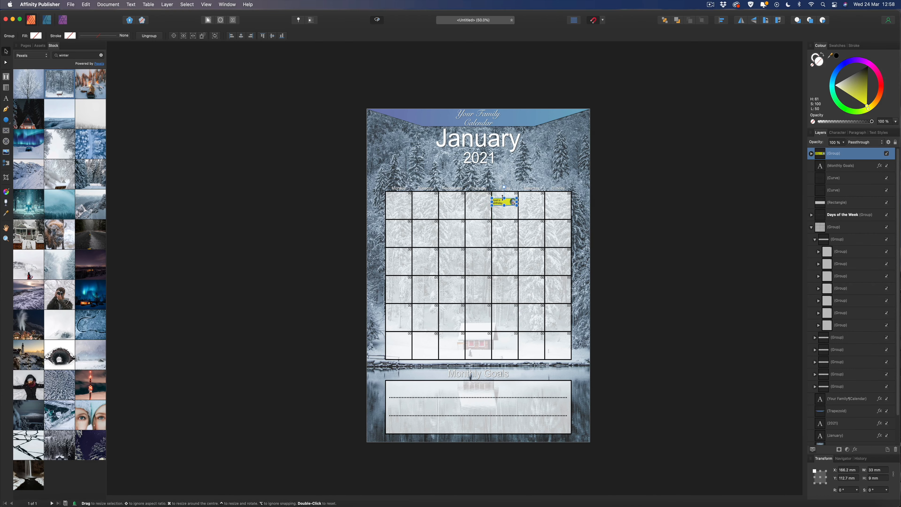
key(super+equal)
key(super+equal)
key(super+equal)
scroll(593, 183, up, 5)
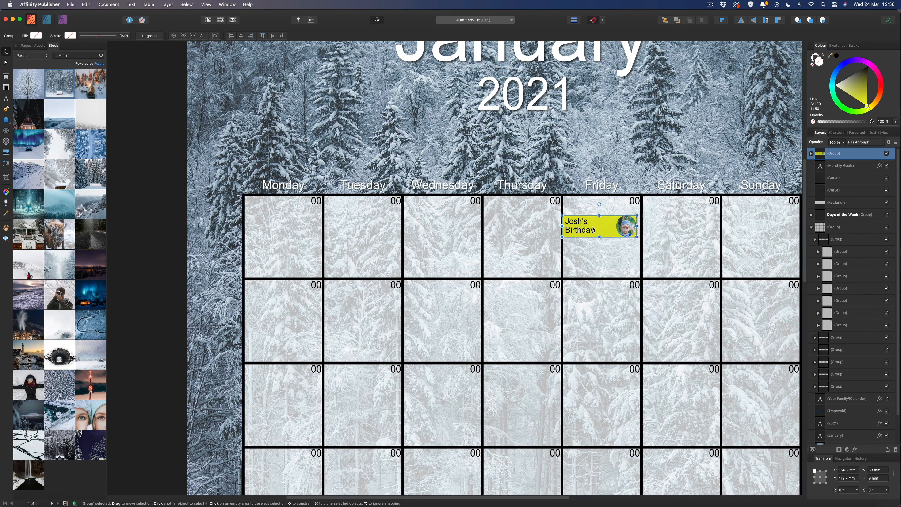
drag(593, 228, 596, 220)
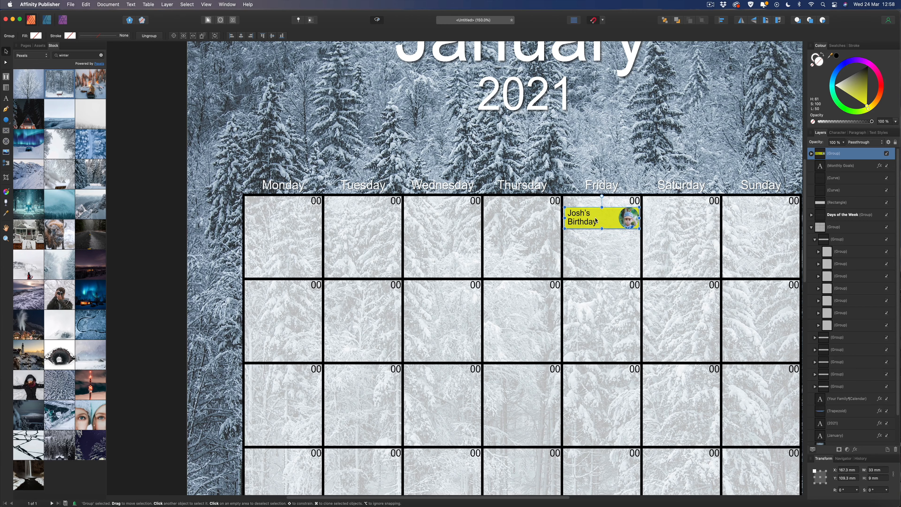
click(556, 190)
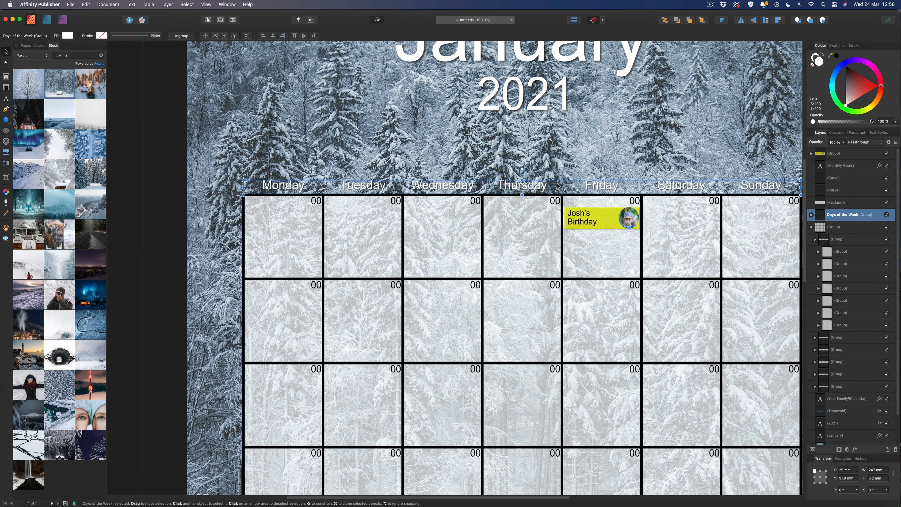
Step: Duplicate the finished January page and open the copy, page 2
key(super+minus)
key(super+minus)
key(super+minus)
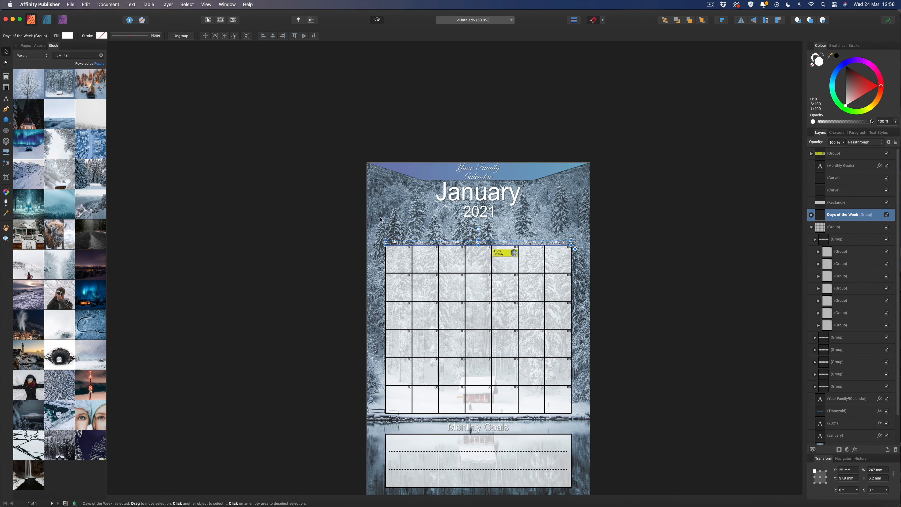
click(338, 214)
scroll(338, 213, down, 5)
scroll(340, 215, up, 1)
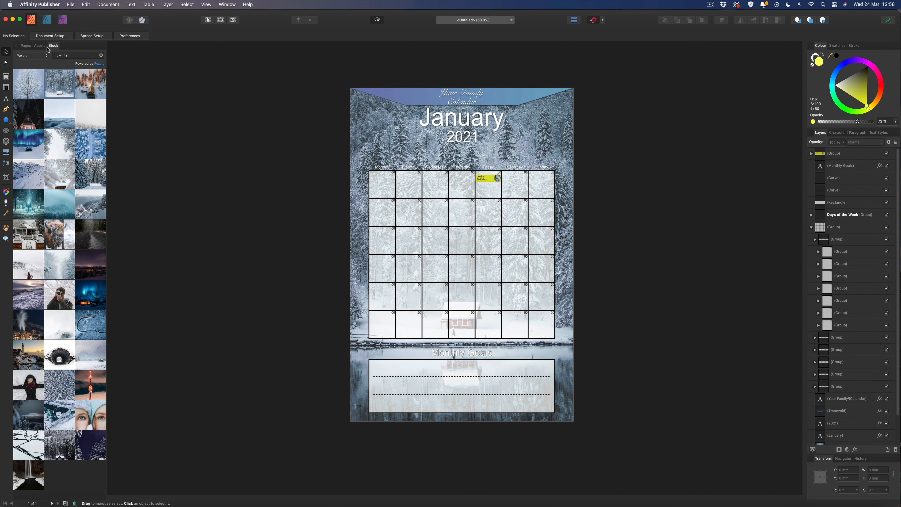
click(28, 47)
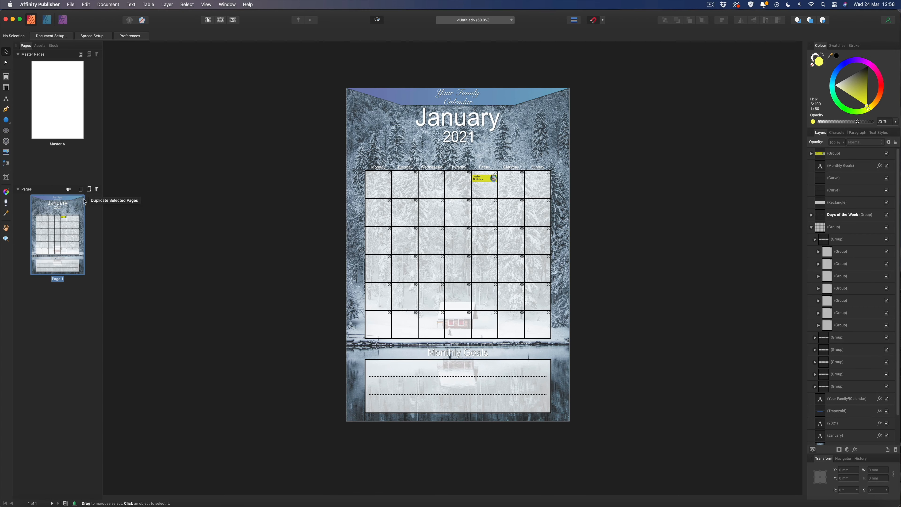
click(90, 191)
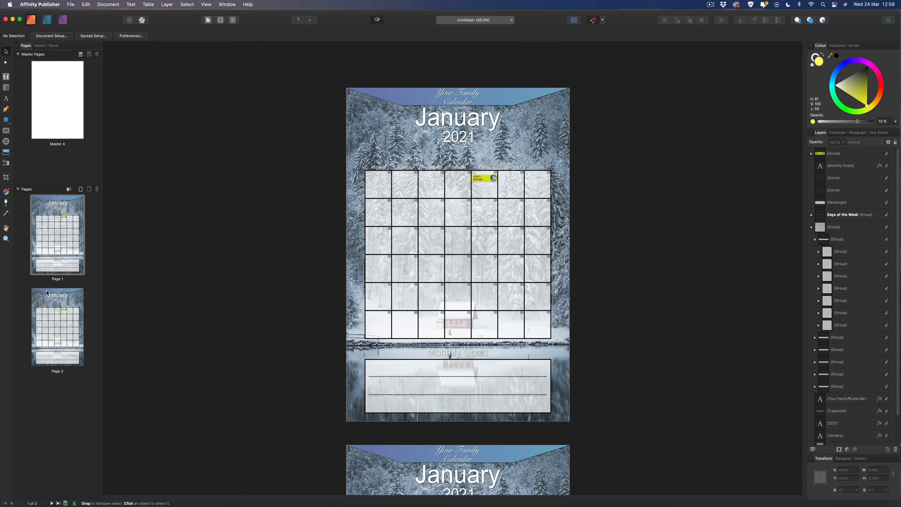
click(48, 293)
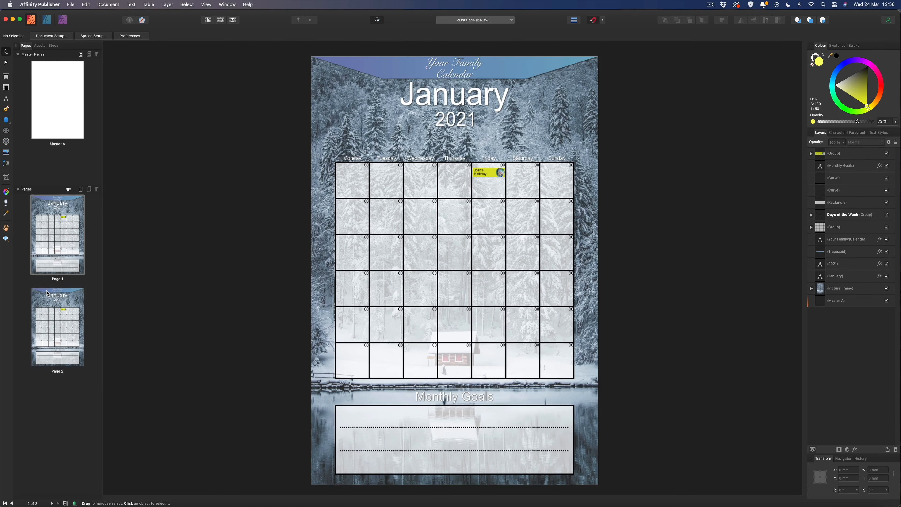
Step: Change the month title on page 2 to "February"
double_click(449, 102)
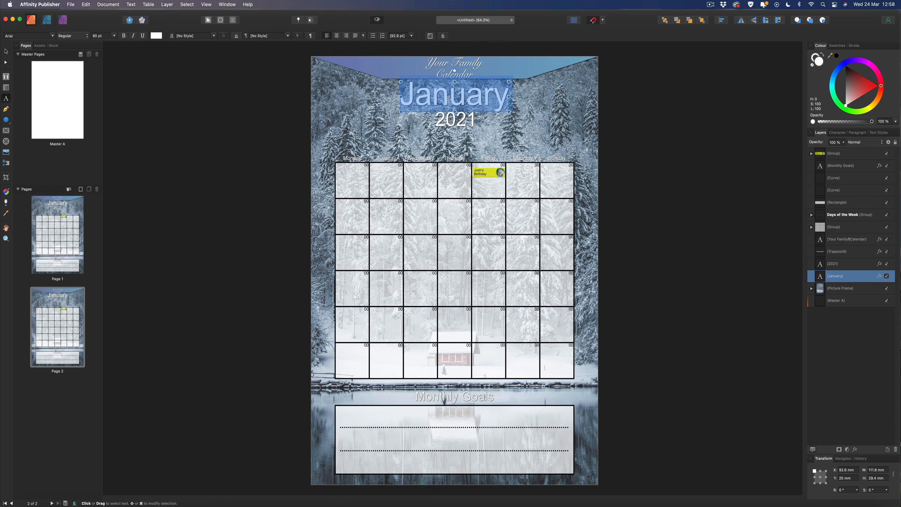
text(Feu)
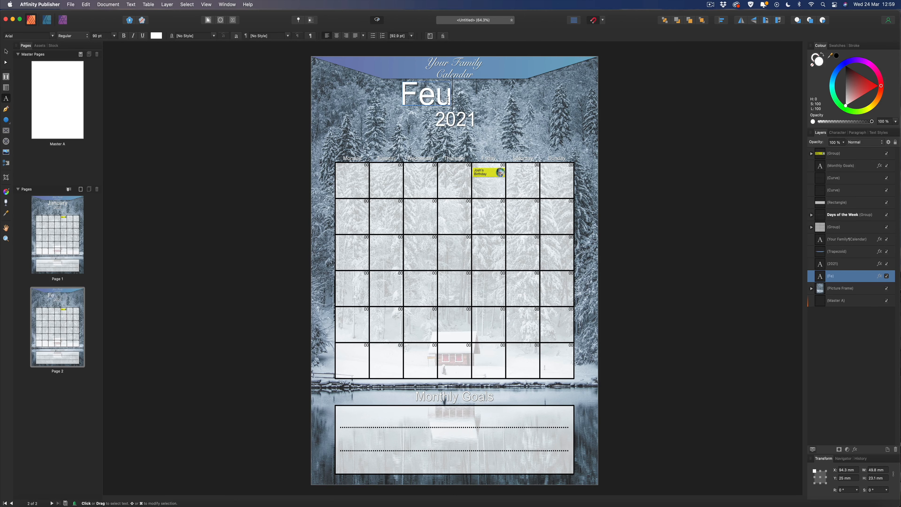
key(BackSpace)
text(bruary)
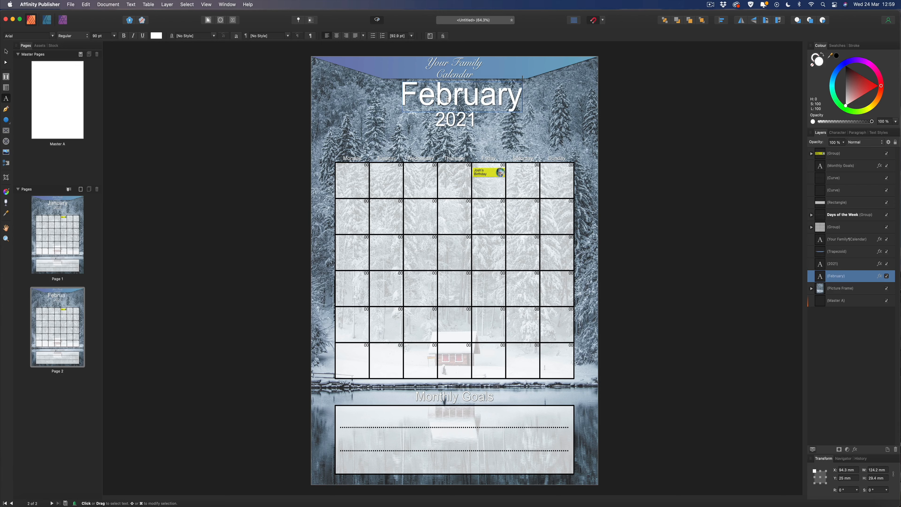
Step: Replace page 2's full-page background picture with a Pexels winter stock photo of a snowy path lined with bare trees
key(Escape)
click(6, 51)
click(260, 99)
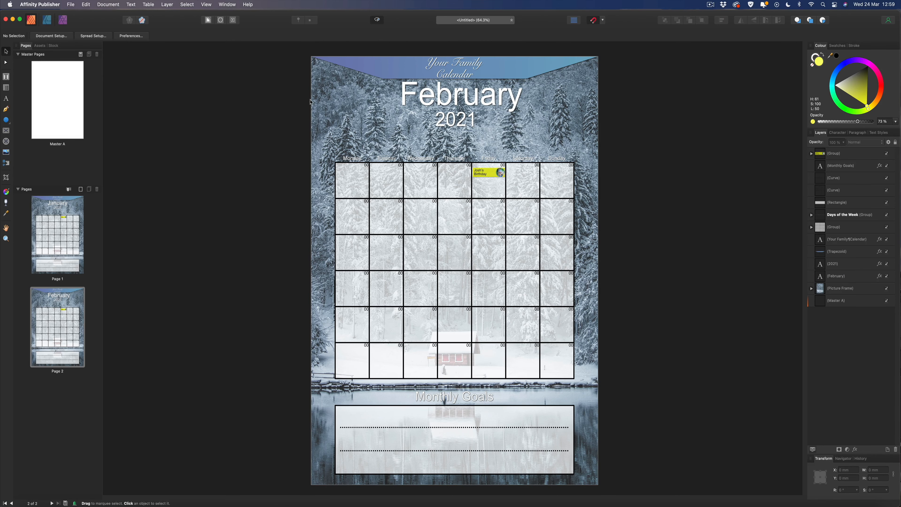
click(326, 100)
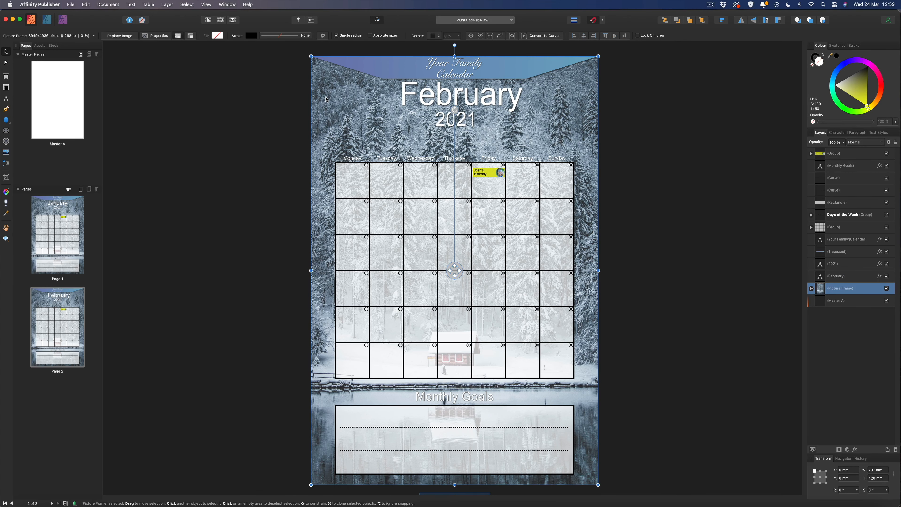
click(54, 46)
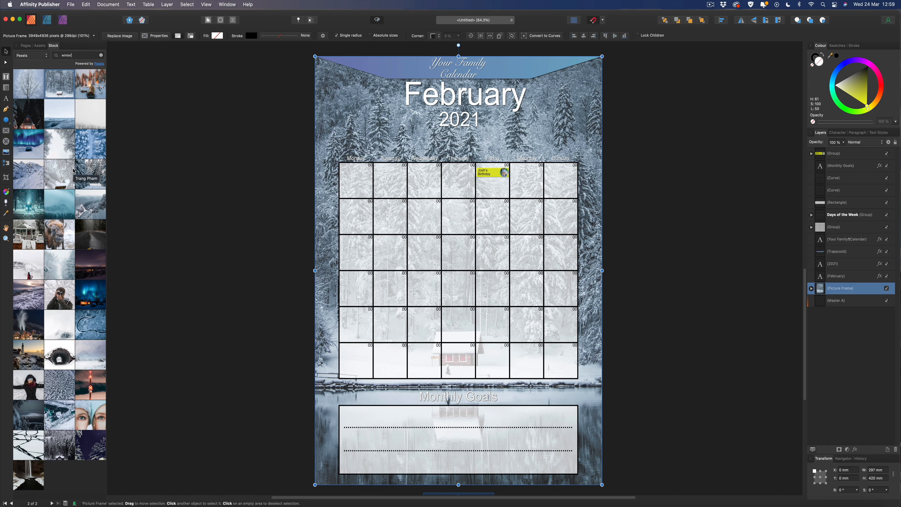
scroll(73, 170, down, 2)
scroll(73, 170, down, 1)
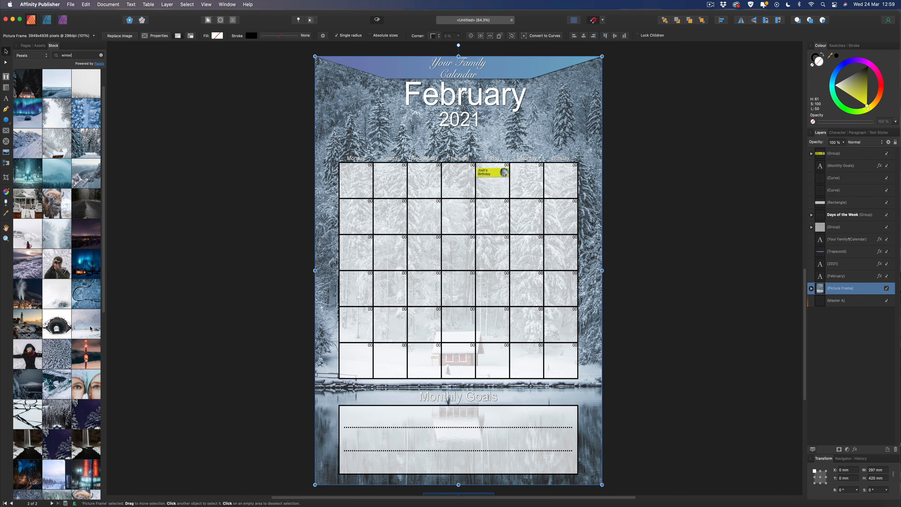
drag(103, 295, 103, 308)
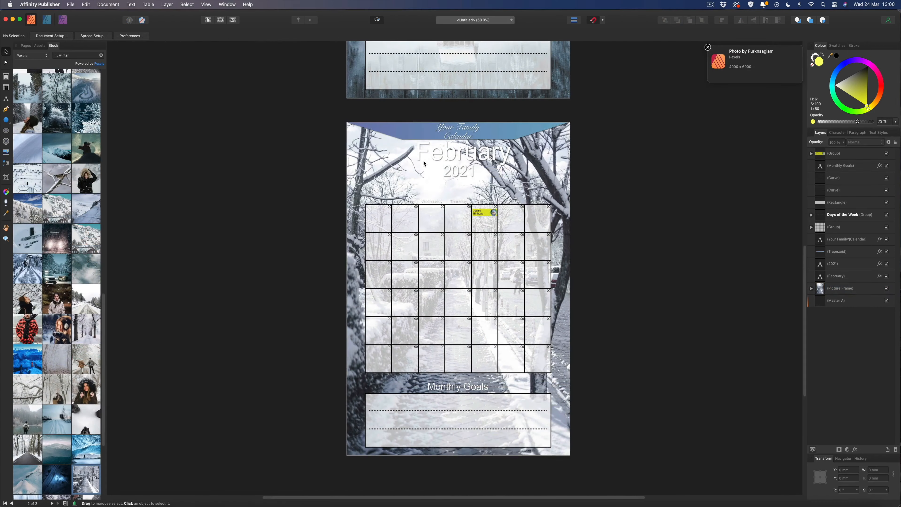
Step: Recolour the "February" title light blue, with hue 211, saturation 100 and lightness 84
click(455, 156)
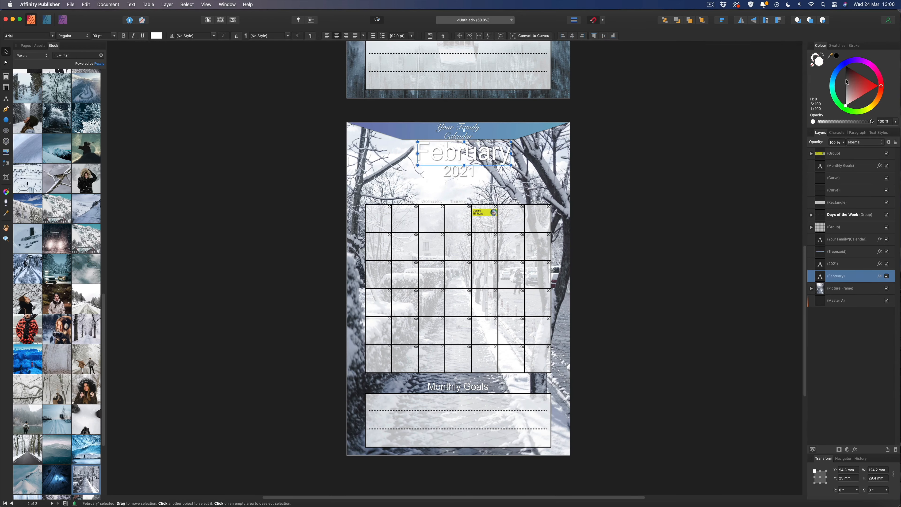
click(835, 73)
drag(849, 80, 865, 73)
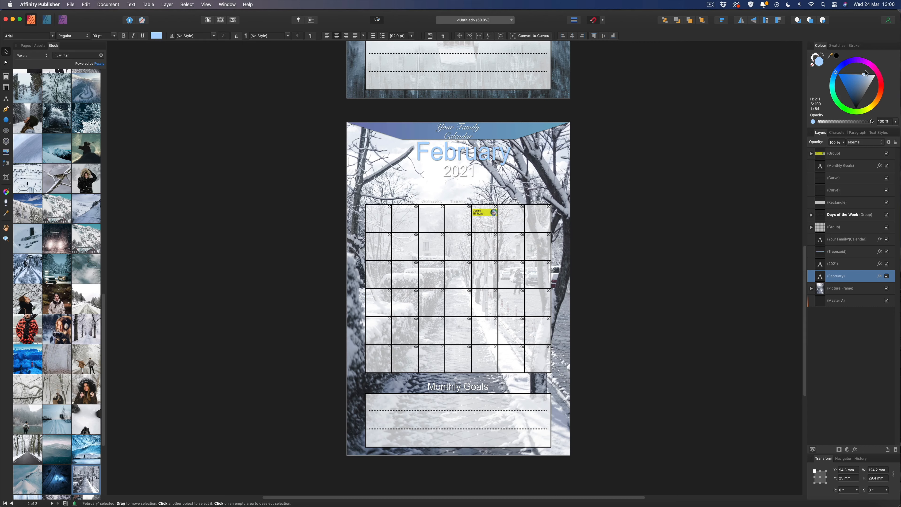
Step: Recolour the "2021" text on the February page pale cyan, with hue 192, saturation 68 and lightness 84
click(458, 170)
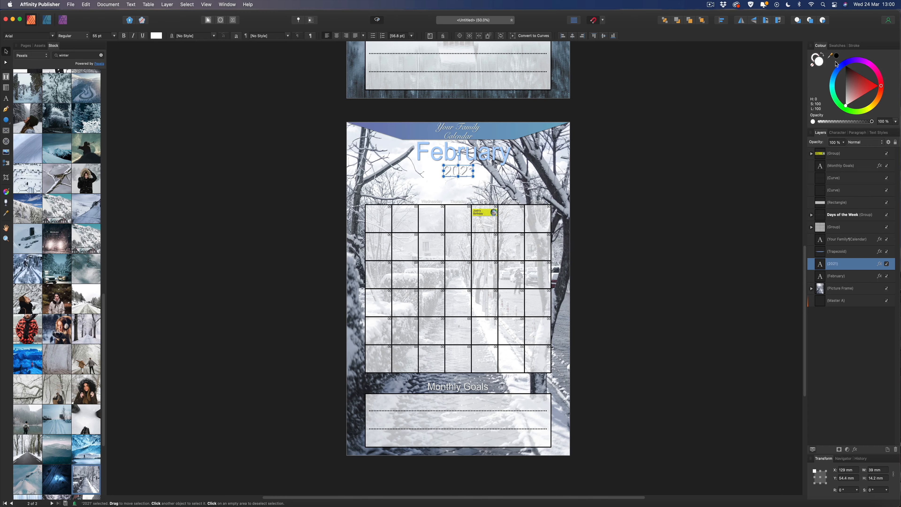
click(834, 77)
mouse_move(834, 78)
mouse_down()
mouse_move(831, 68)
mouse_move(821, 81)
mouse_move(863, 76)
mouse_up()
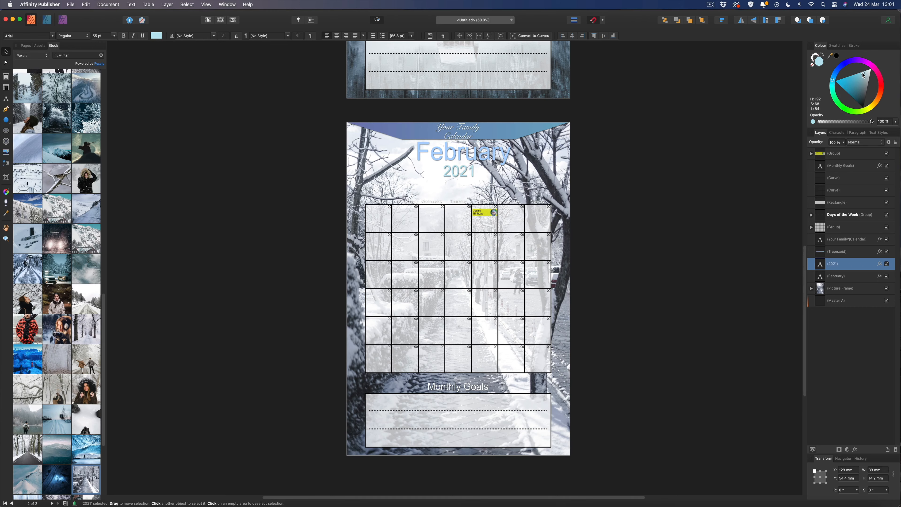
click(308, 94)
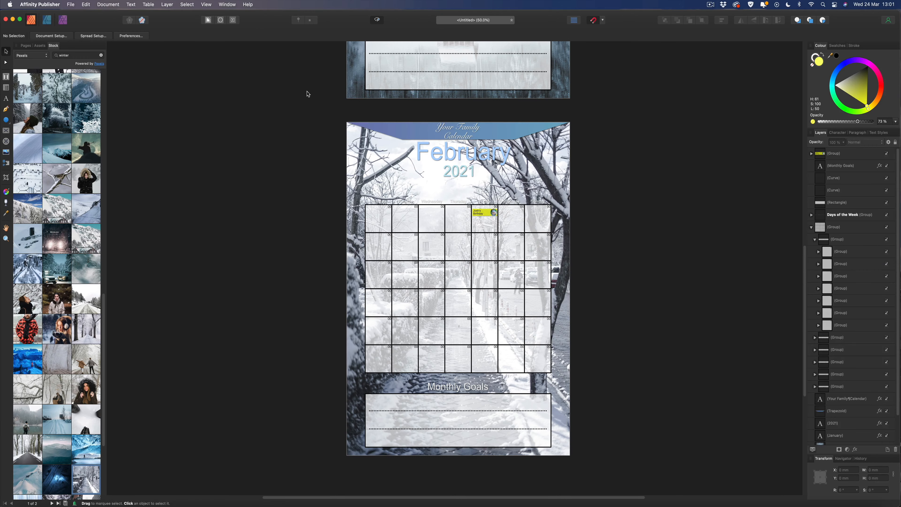
Step: Duplicate the February page and open the copy, page 3
scroll(308, 94, up, 3)
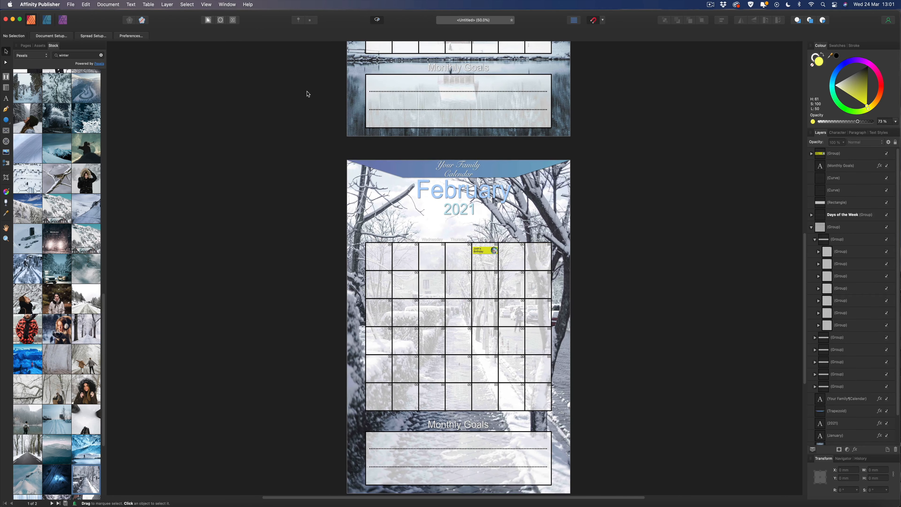
key(super+minus)
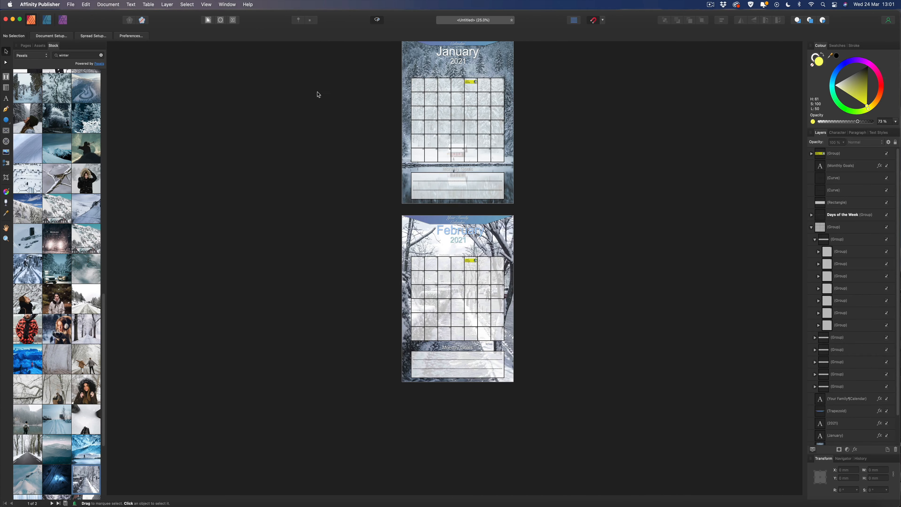
scroll(324, 95, up, 3)
scroll(324, 95, down, 4)
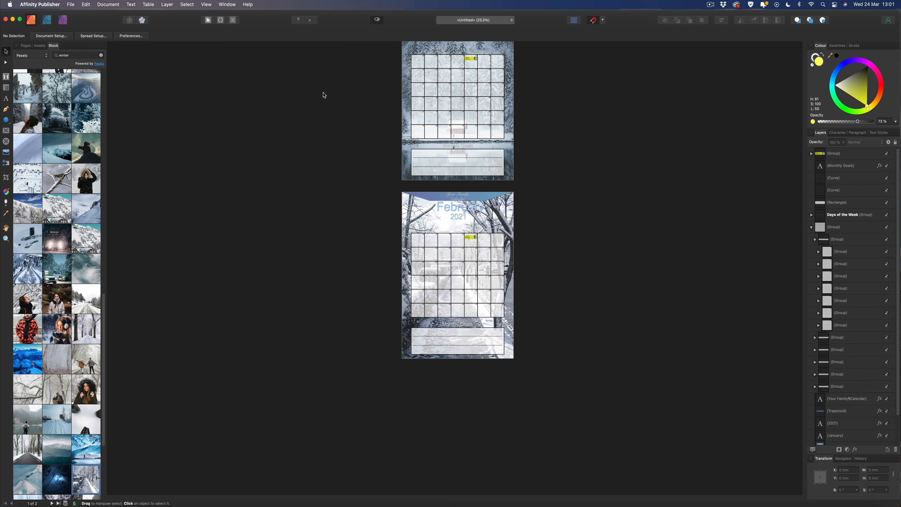
key(super+plus)
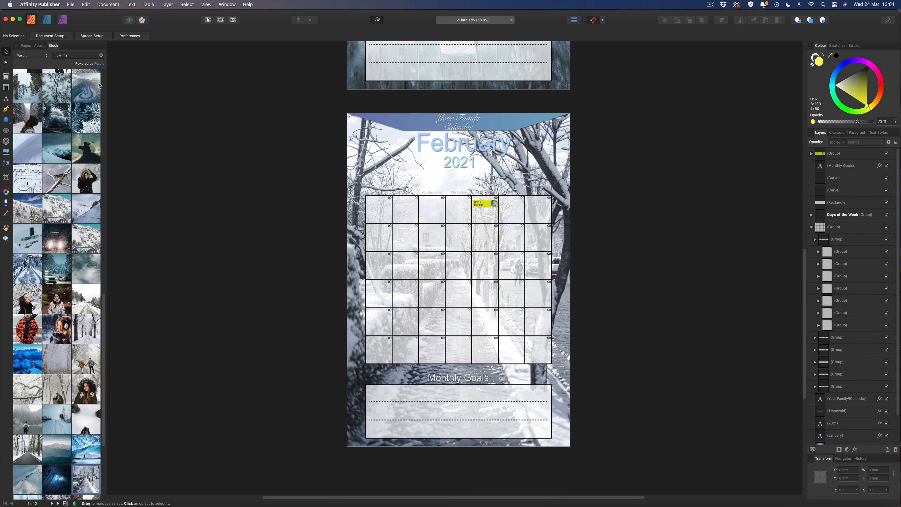
click(26, 46)
click(82, 322)
click(89, 190)
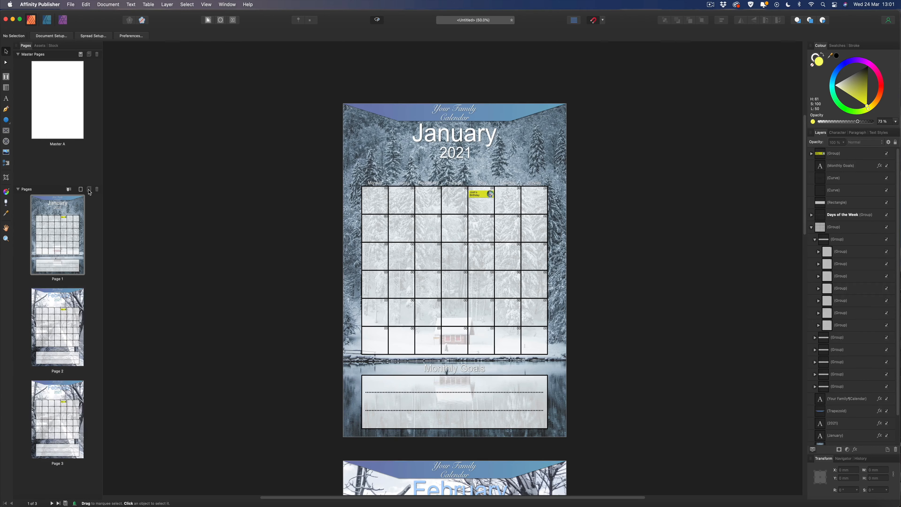
double_click(62, 389)
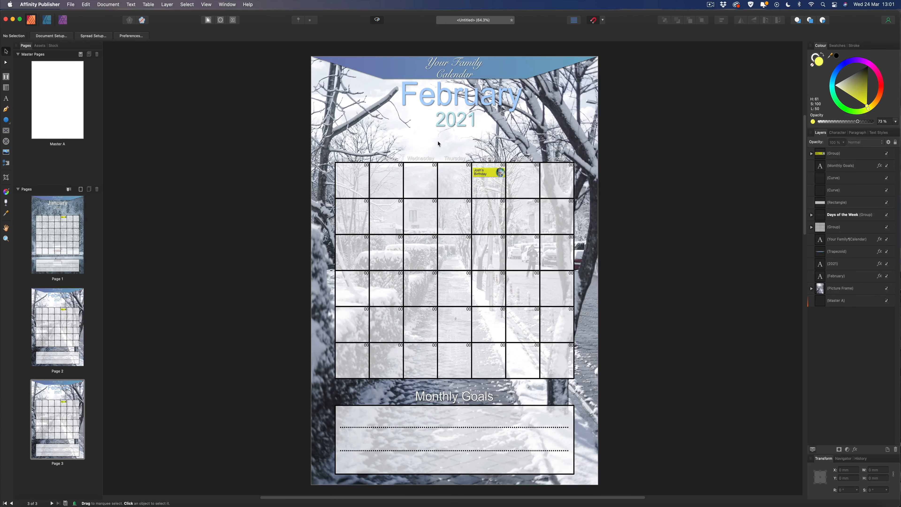
Step: Change the month title on page 3 to "March"
double_click(446, 100)
double_click(447, 101)
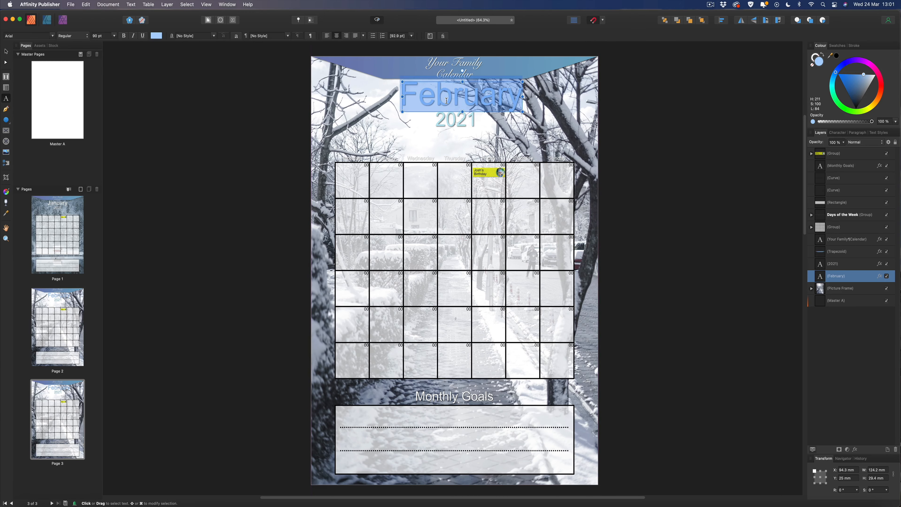
text(March)
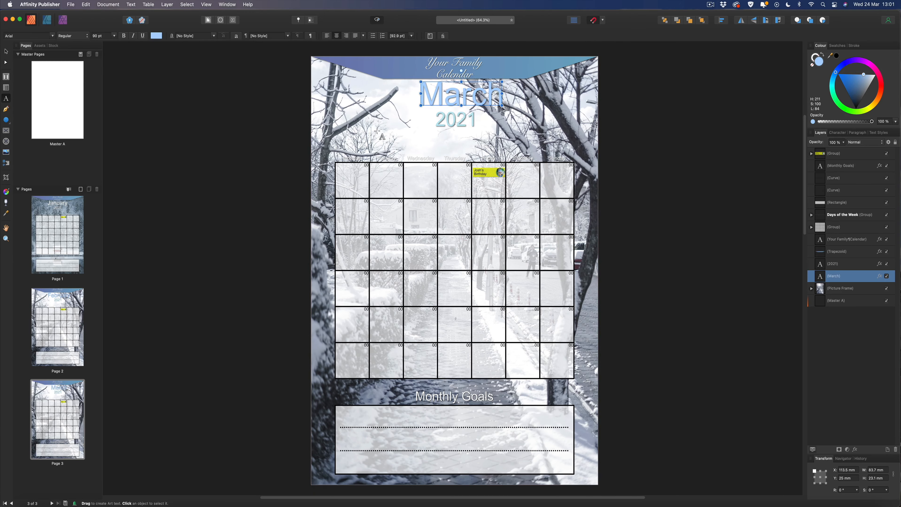
Step: Search the Pexels stock for "spring" and replace page 3's background picture with the pink cherry blossom photo
click(7, 52)
click(312, 131)
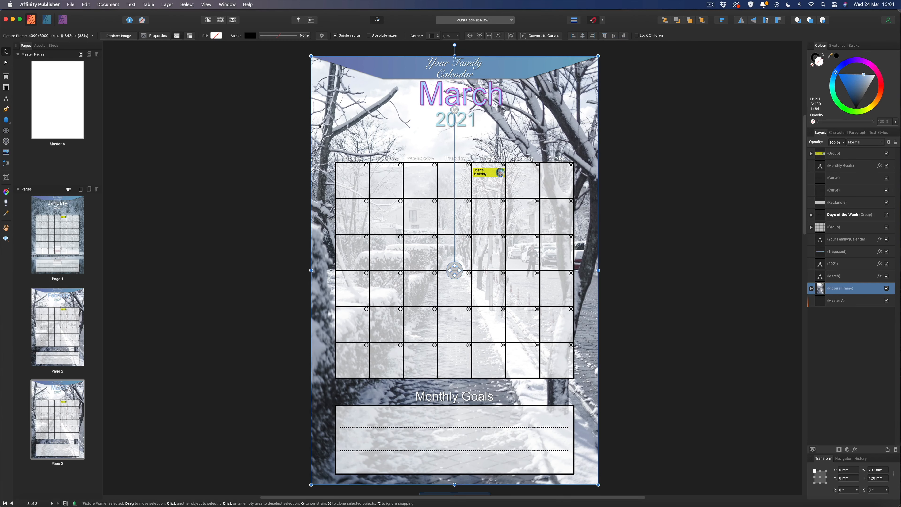
click(54, 46)
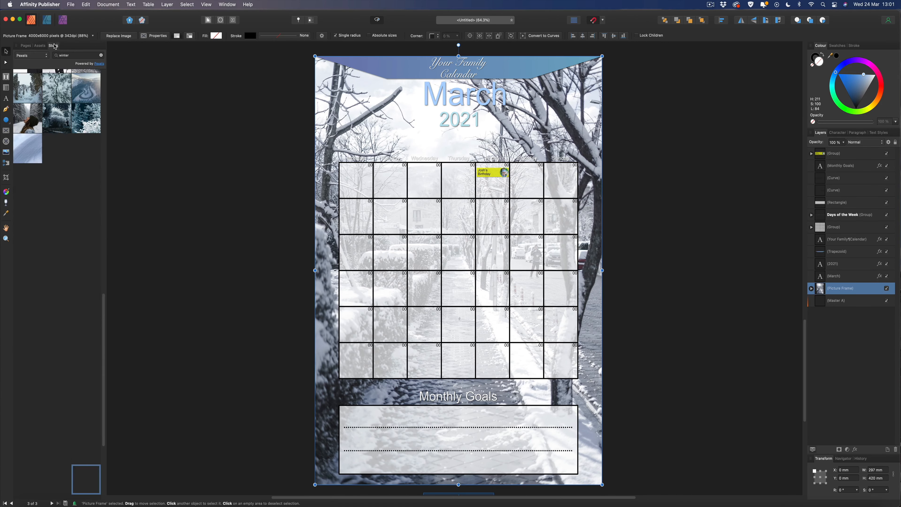
text(s)
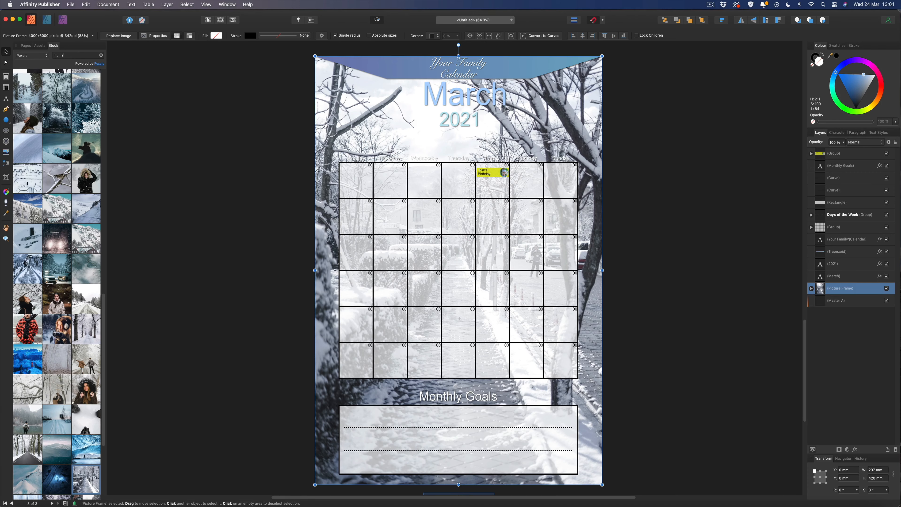
text(pring)
key(Return)
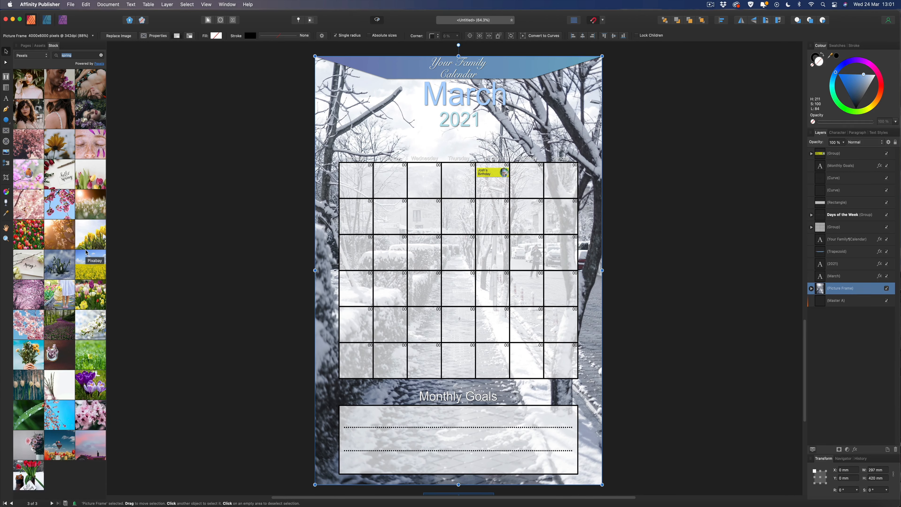
drag(22, 286, 318, 124)
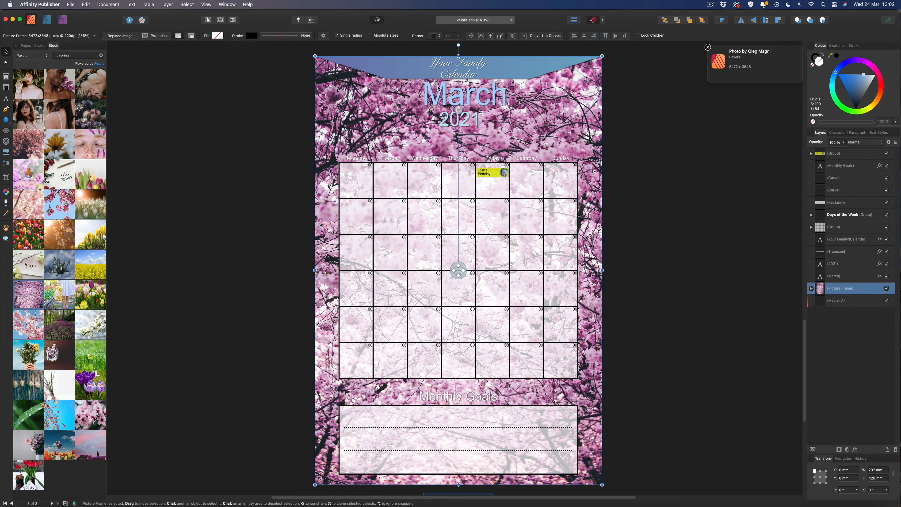
Step: Centre the "March" title horizontally on page 3 and the "February" title horizontally on page 2
click(441, 92)
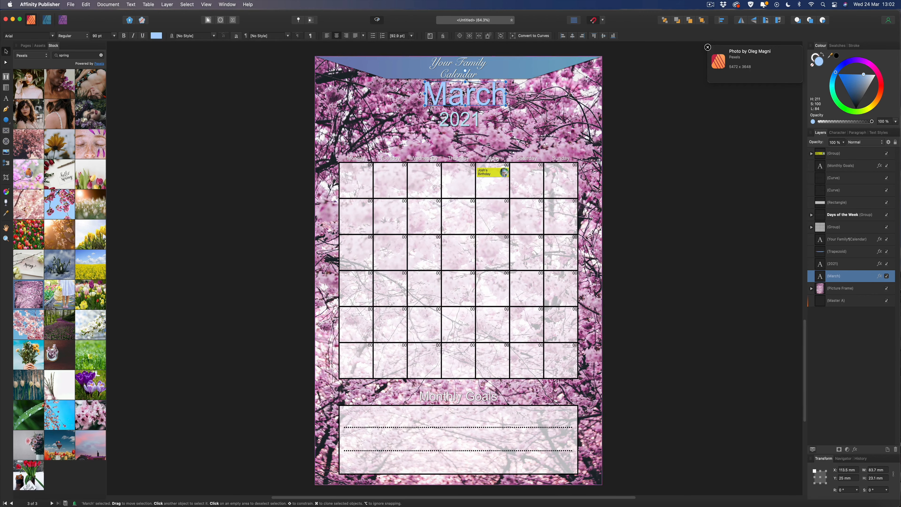
drag(484, 93, 476, 92)
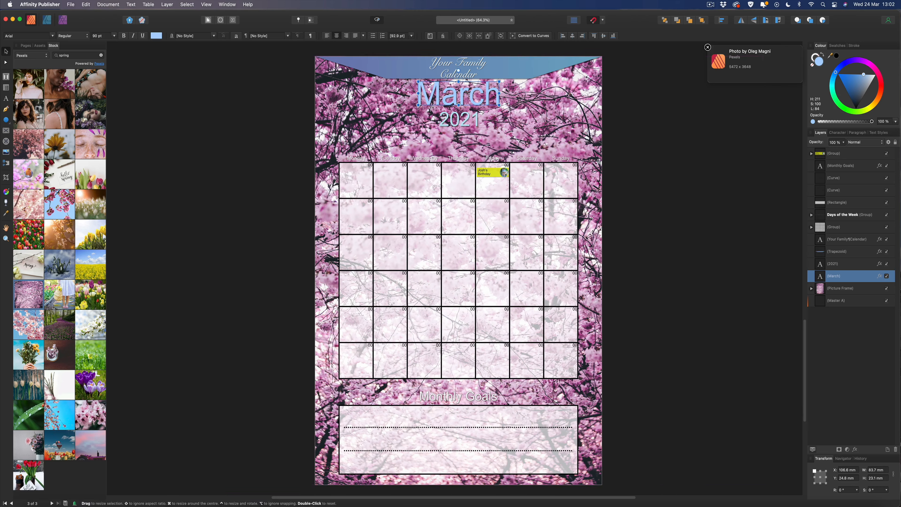
scroll(449, 111, up, 20)
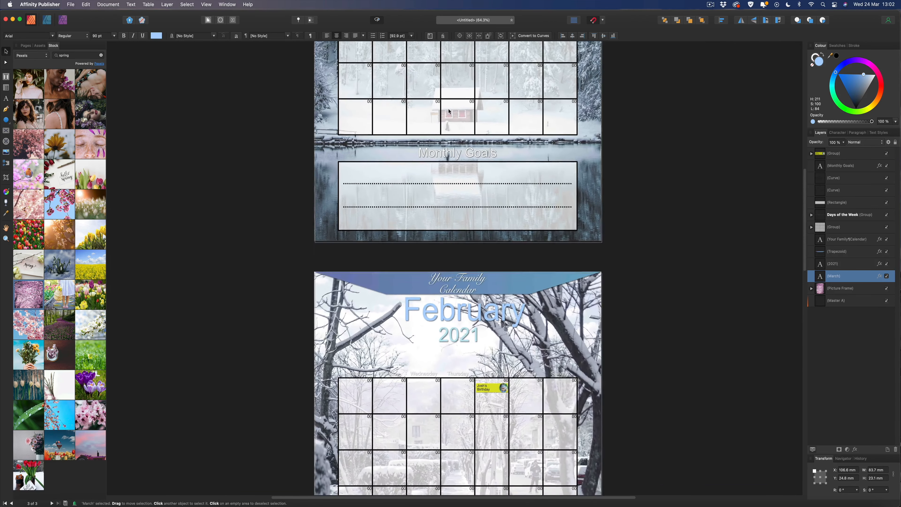
scroll(449, 111, down, 2)
drag(458, 275, 450, 274)
click(635, 240)
Step: Change the first gradient stop of the trapezoid banner on the March page to pink, with hue 322
scroll(635, 241, down, 10)
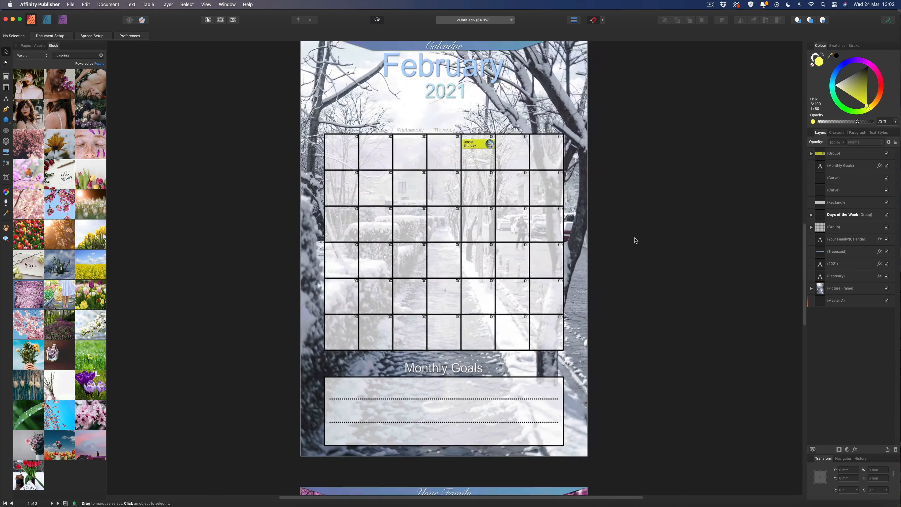
scroll(621, 239, down, 8)
scroll(481, 146, up, 1)
scroll(481, 146, up, 3)
click(515, 156)
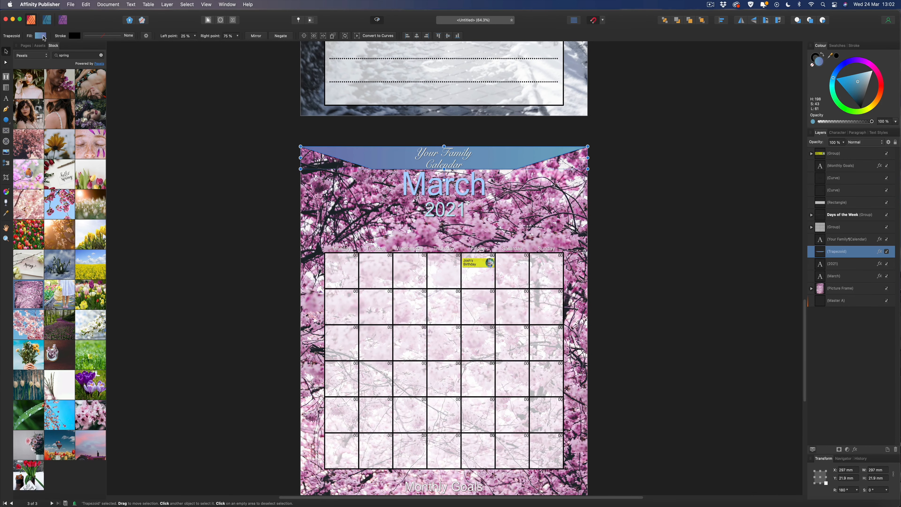
click(40, 35)
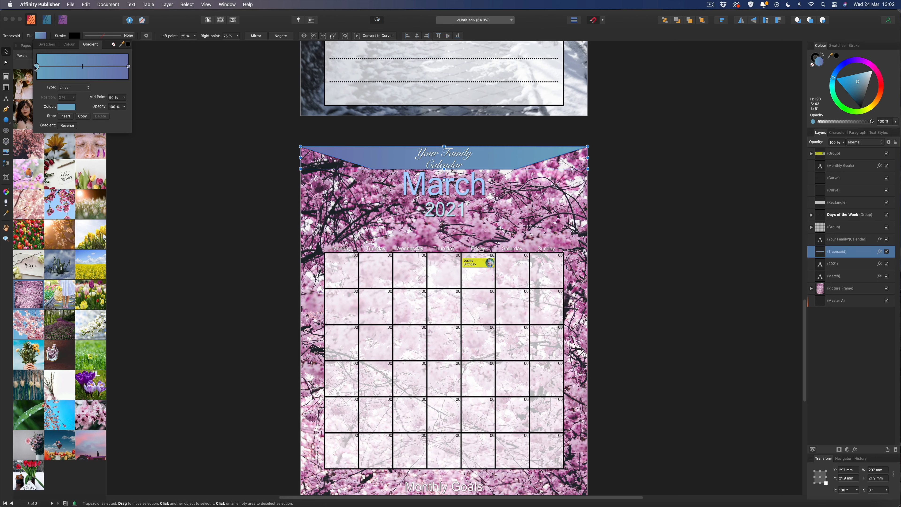
click(67, 106)
click(121, 149)
Step: Change the other gradient stop of the March banner to light pink, with hue 337, saturation 88 and lightness 85
click(128, 66)
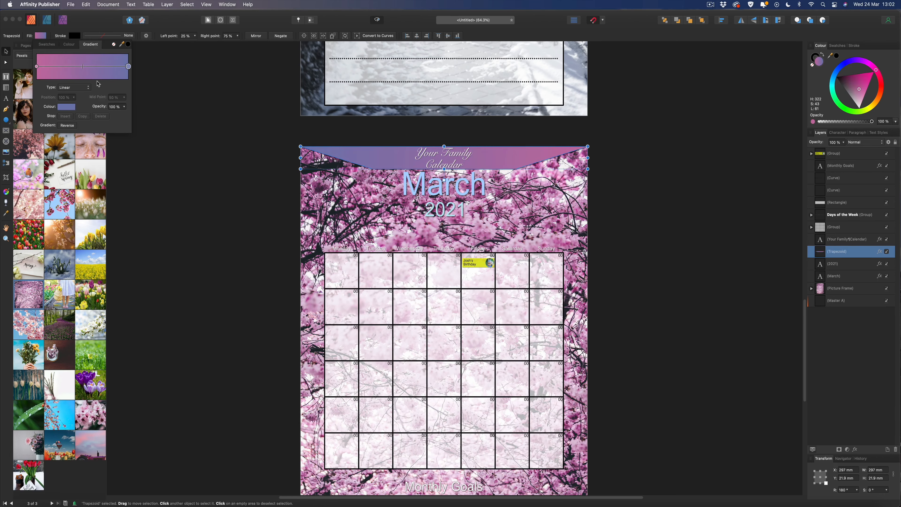
click(68, 106)
click(125, 154)
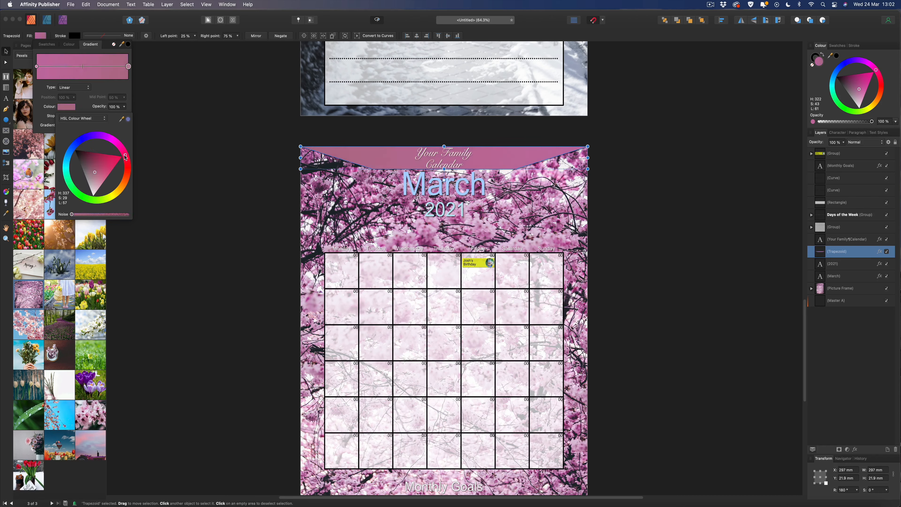
drag(109, 166, 100, 186)
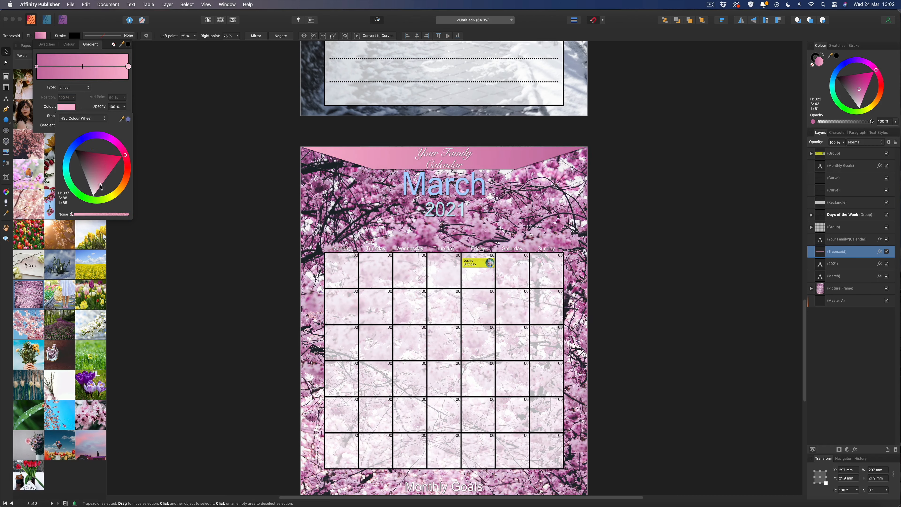
click(99, 20)
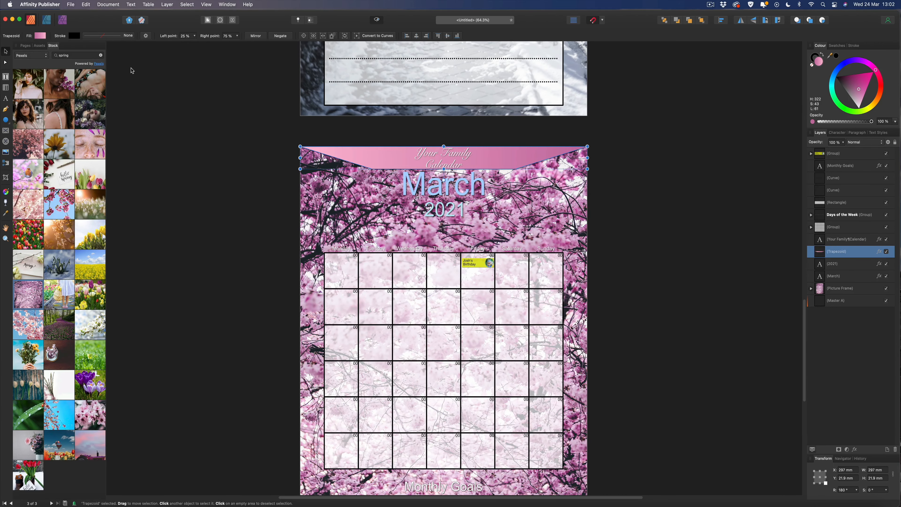
click(131, 69)
scroll(153, 72, down, 4)
scroll(152, 73, up, 1)
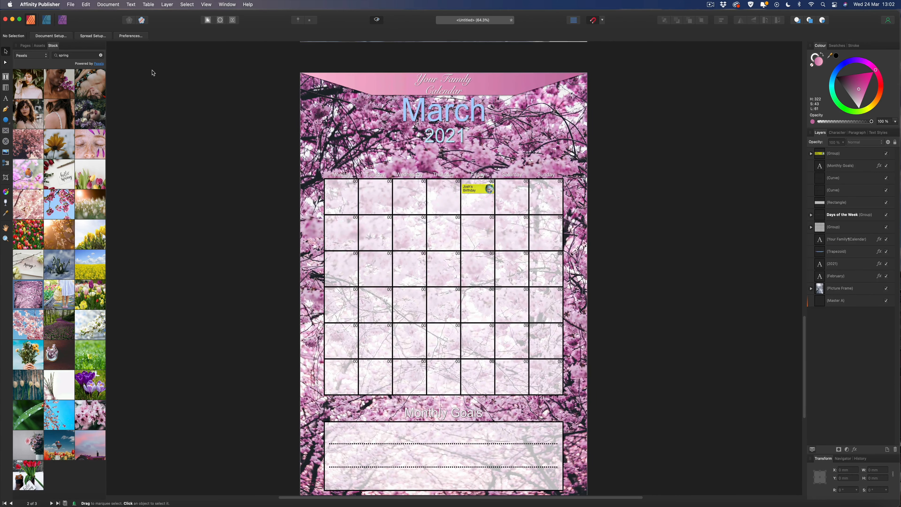
key(super+minus)
scroll(157, 61, right, 2)
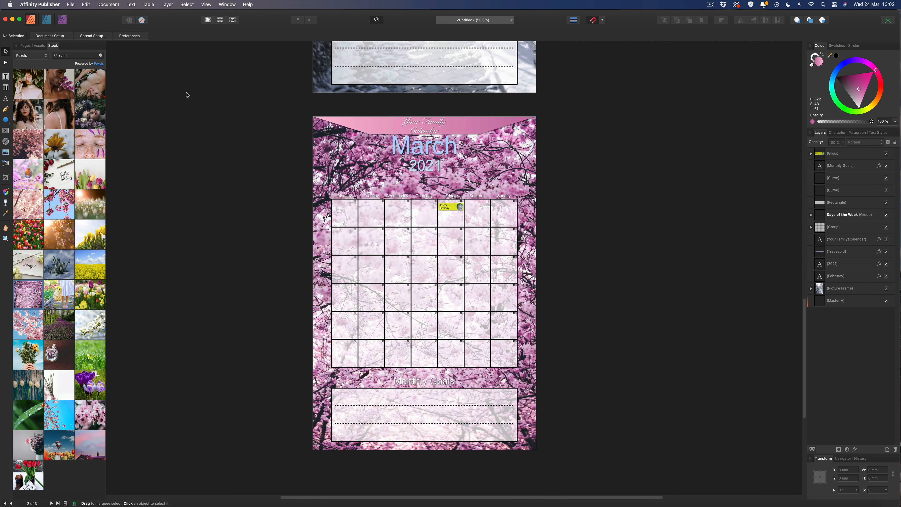
Step: Recolour the "March" title pale yellow with hue 61 and the "2021" text beneath it pale orange
click(409, 146)
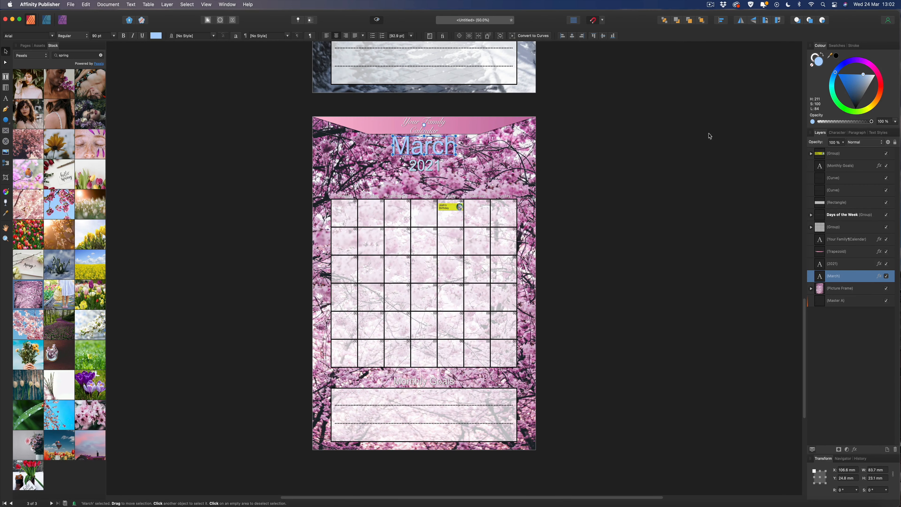
click(869, 109)
drag(869, 107, 868, 108)
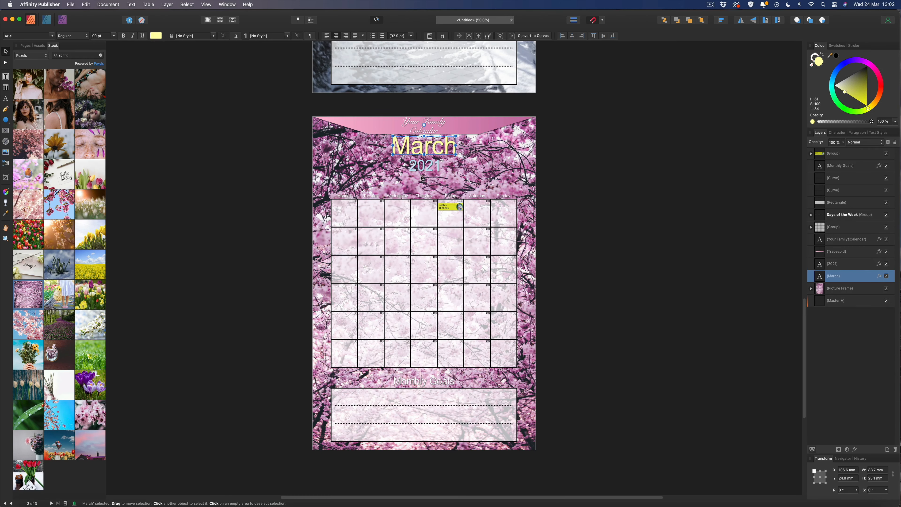
click(426, 170)
mouse_move(874, 105)
mouse_down()
mouse_move(876, 88)
mouse_move(879, 97)
mouse_up()
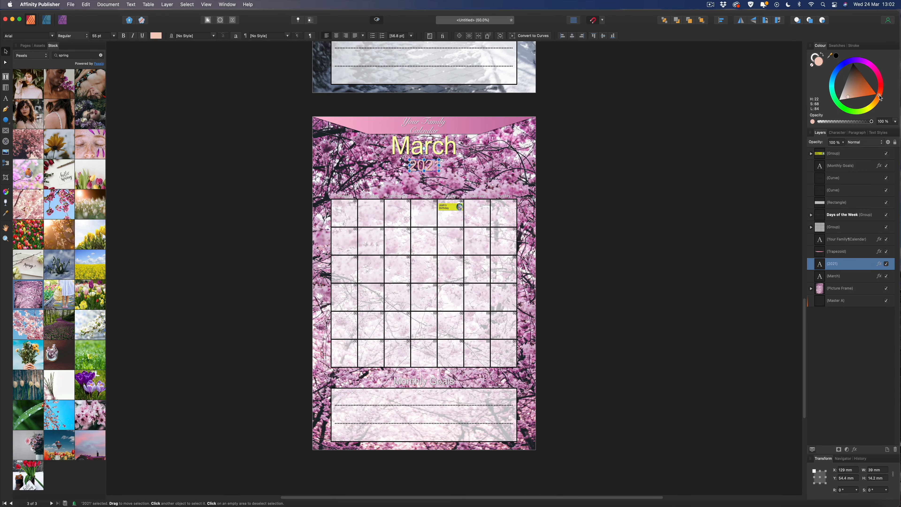
click(227, 89)
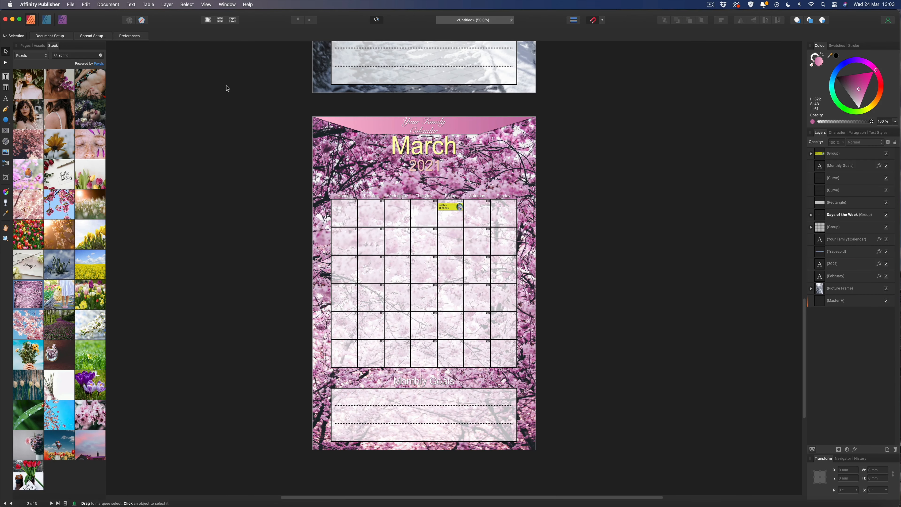
Step: Review the January, February and March pages, comparing their titles, photos and colours
scroll(228, 89, up, 5)
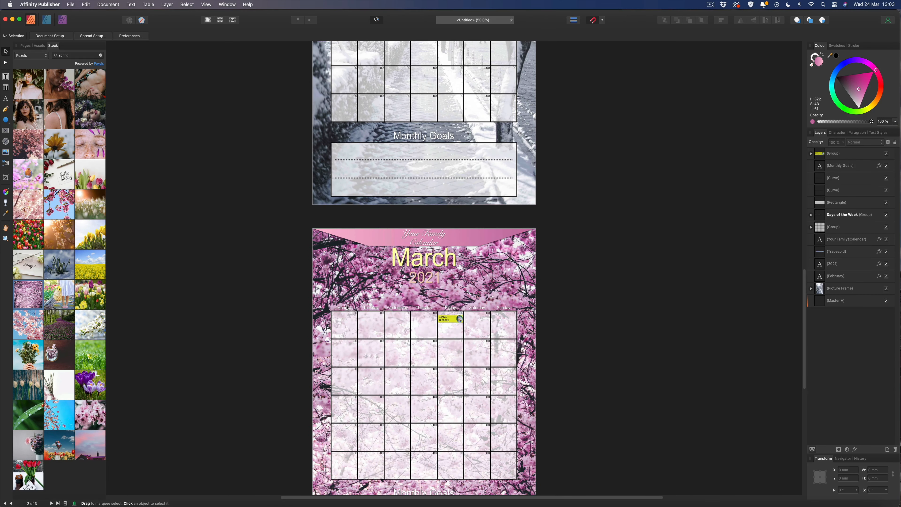
click(348, 307)
scroll(385, 307, up, 7)
scroll(385, 306, up, 1)
scroll(385, 131, up, 20)
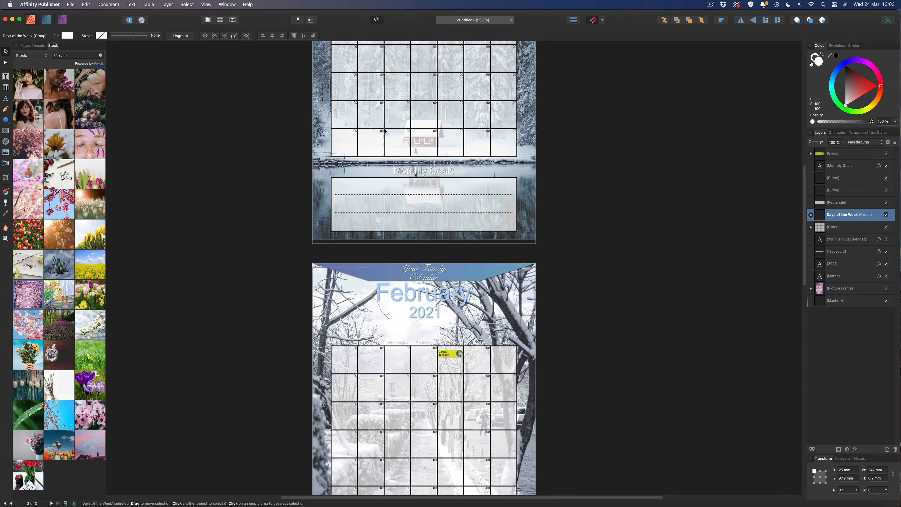
scroll(349, 330, down, 17)
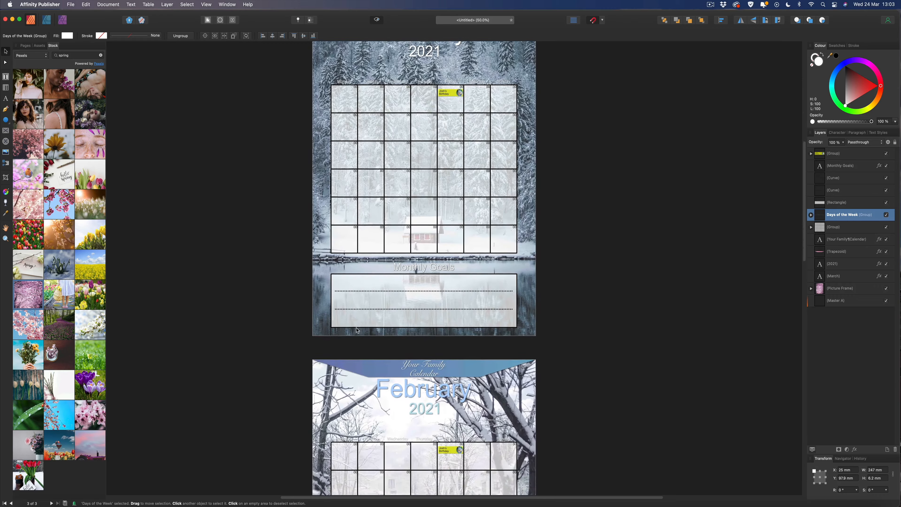
scroll(358, 310, down, 15)
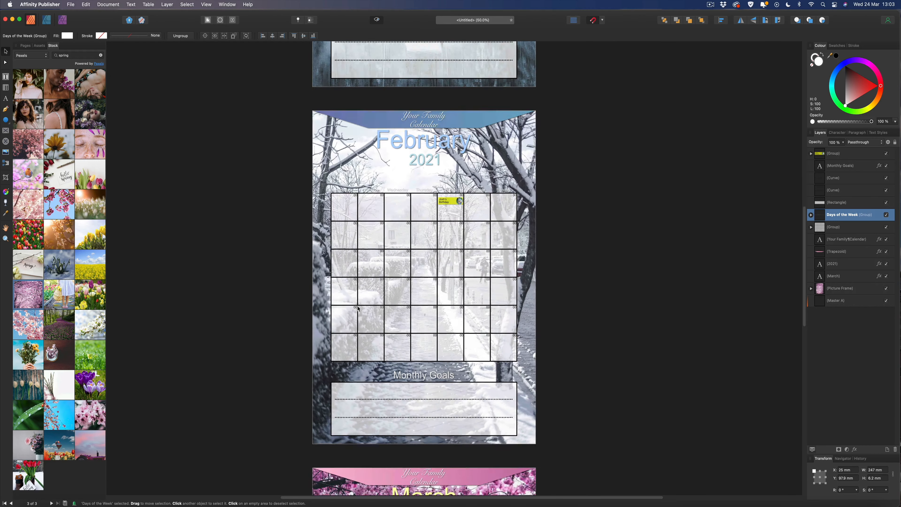
key(super+minus)
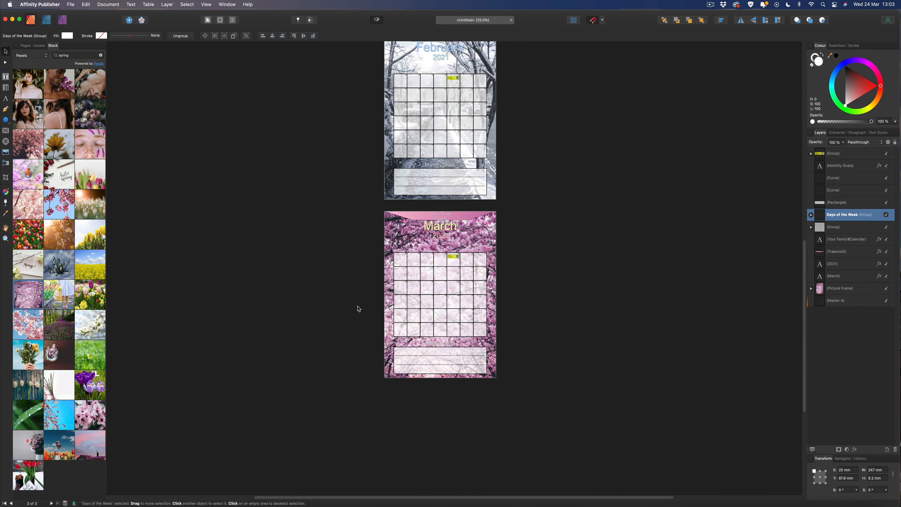
scroll(364, 212, up, 3)
scroll(364, 212, up, 10)
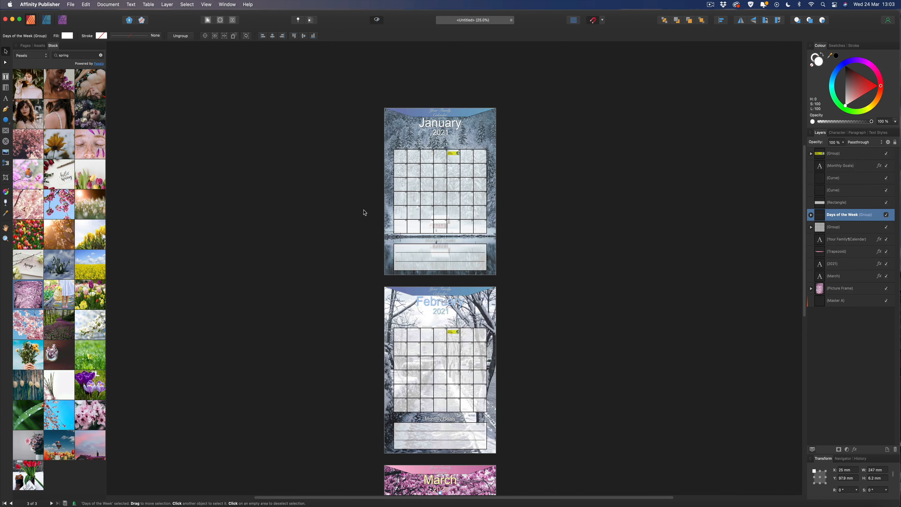
key(super+plus)
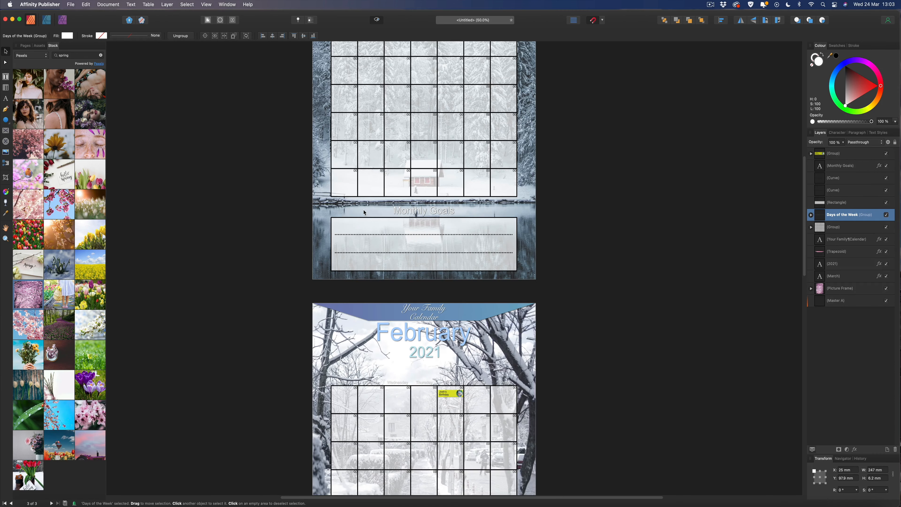
scroll(364, 210, up, 6)
scroll(364, 210, right, 4)
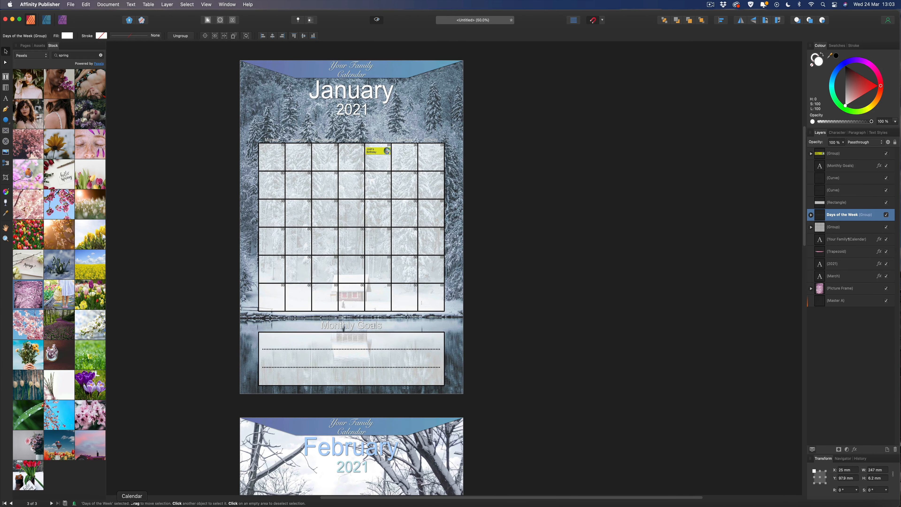
Step: Switch to the Calendar app to check the January 2021 dates, and return to page 1 in Affinity Publisher
click(131, 503)
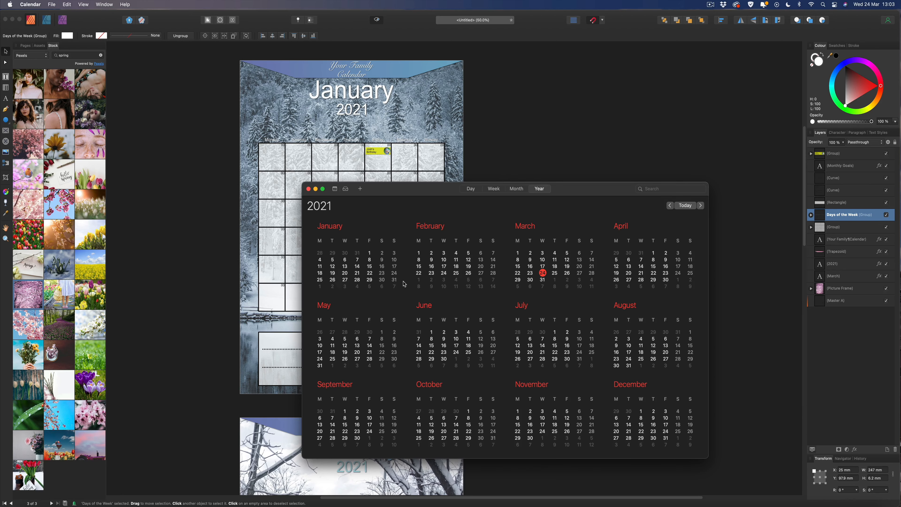
click(190, 209)
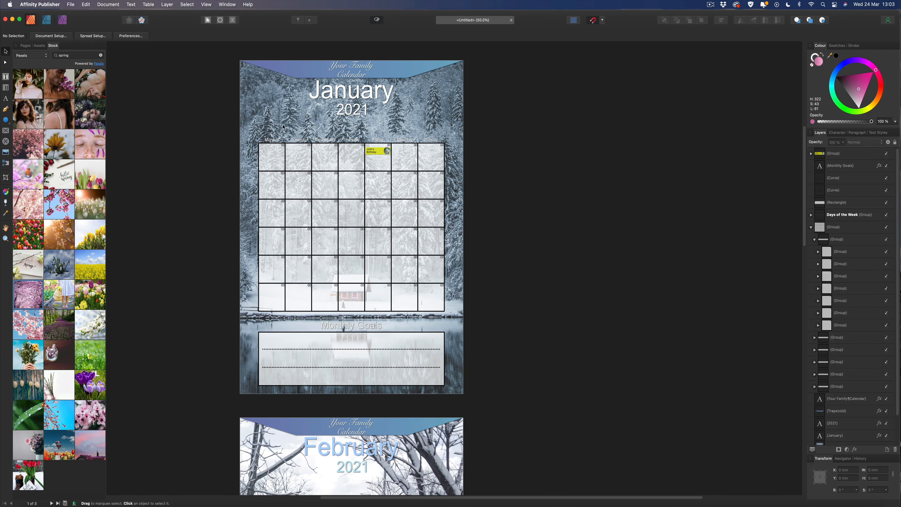
click(26, 45)
double_click(58, 207)
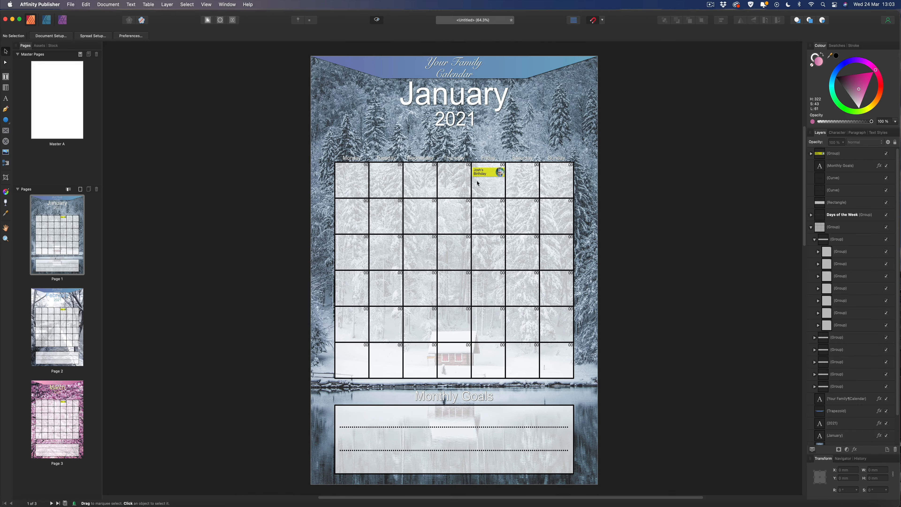
Step: Delete the Monday to Thursday cells from the first week row of the January grid
click(362, 174)
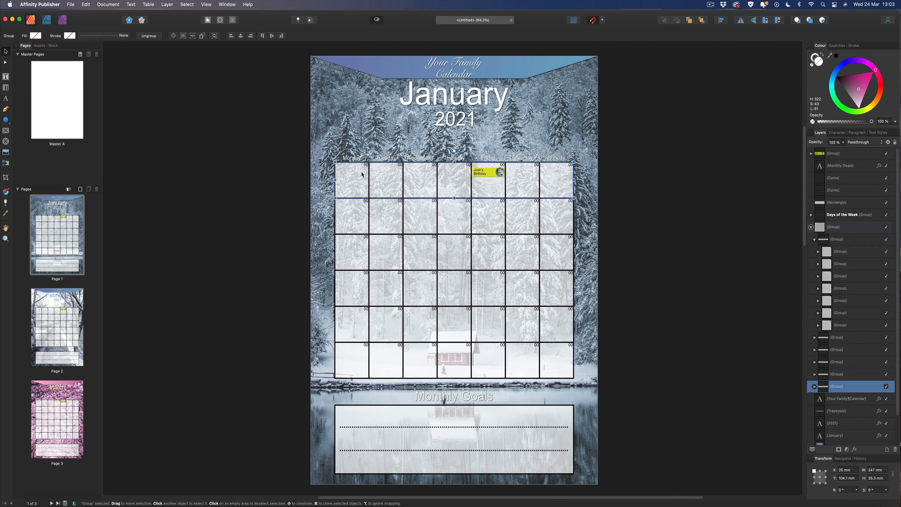
double_click(362, 174)
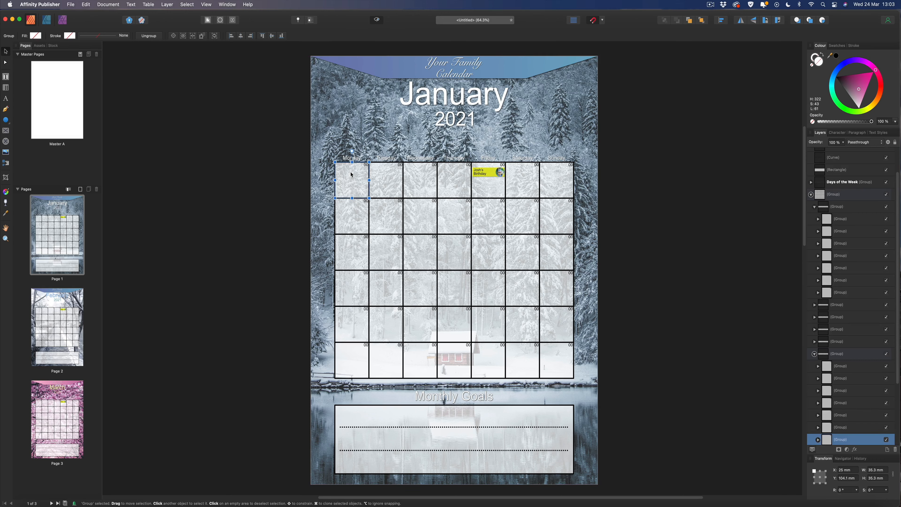
key(Delete)
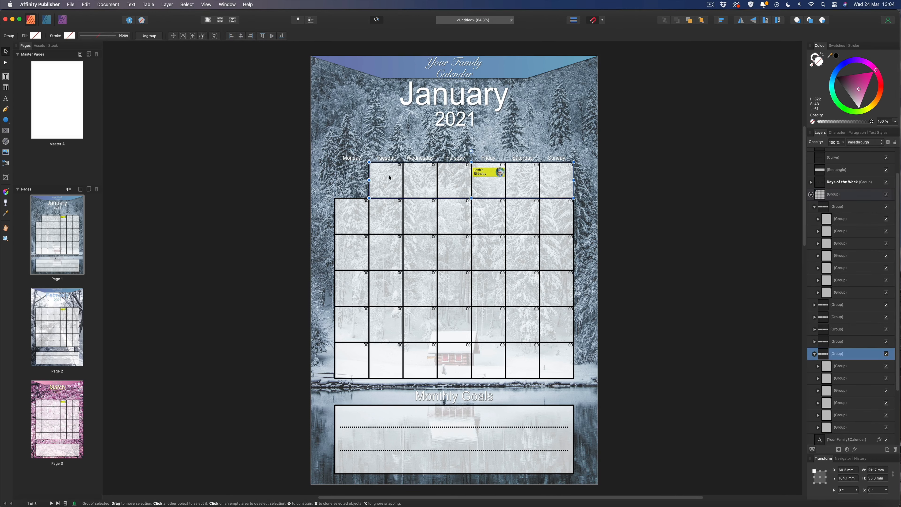
double_click(390, 177)
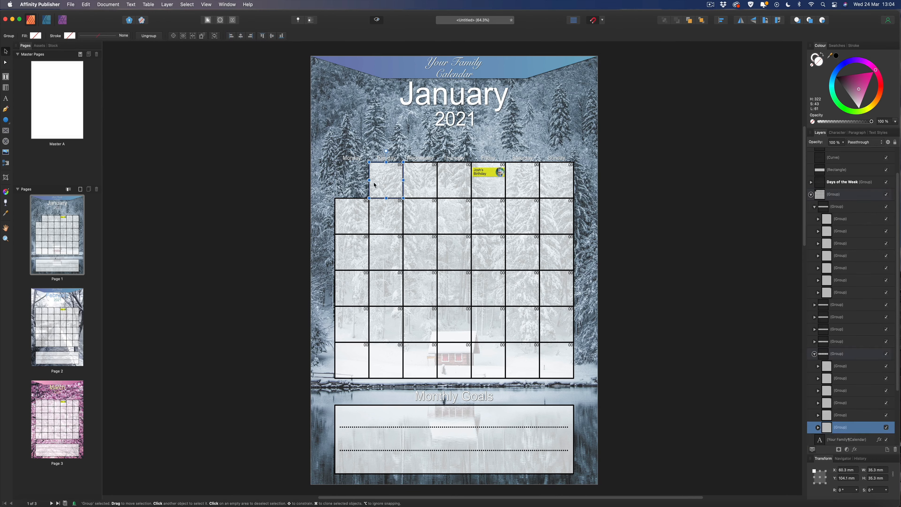
key(Delete)
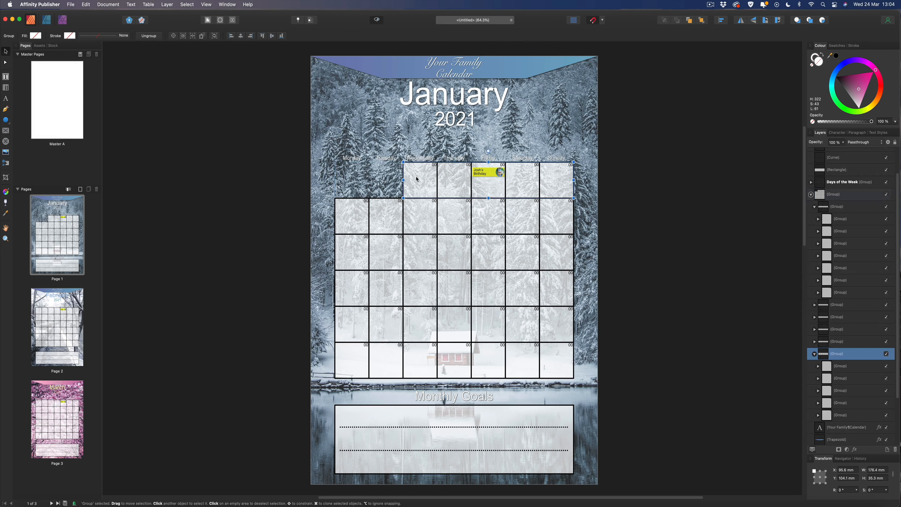
double_click(416, 179)
key(Delete)
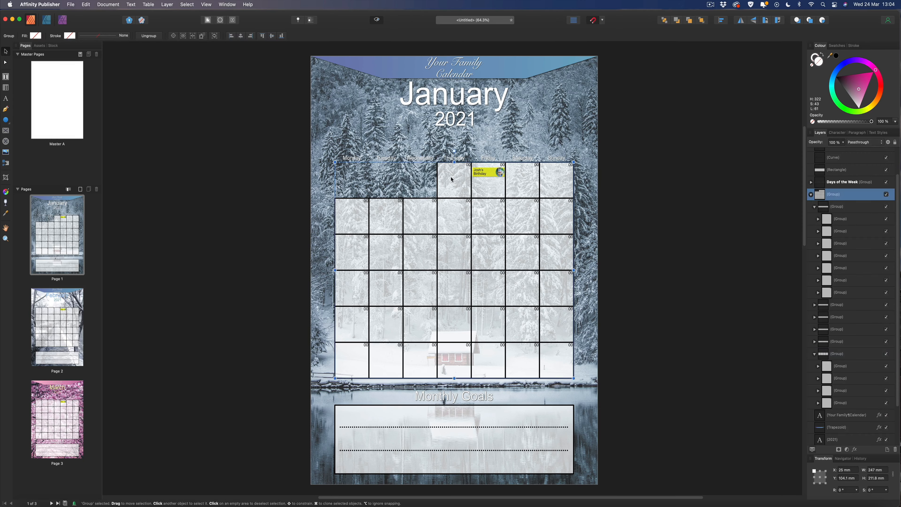
double_click(452, 179)
key(Delete)
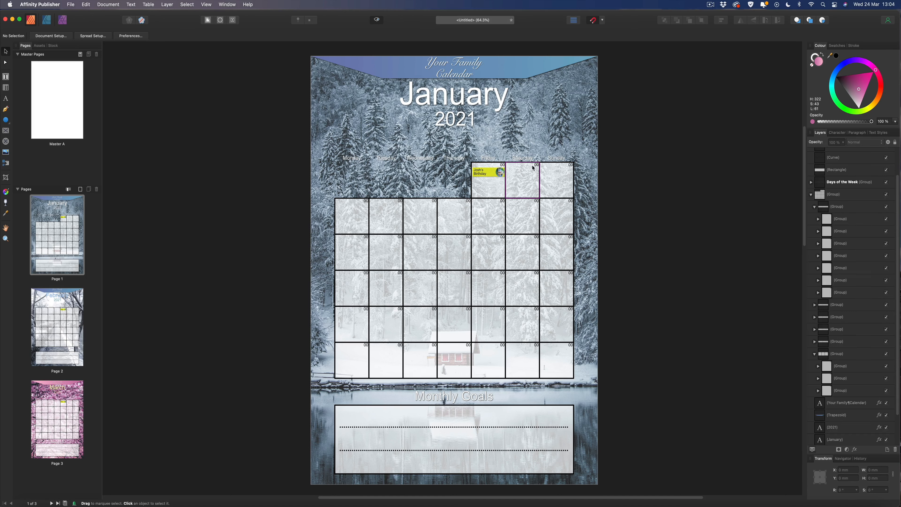
Step: Delete the Sunday cell of the fifth week and the whole sixth week row from the January grid
double_click(557, 317)
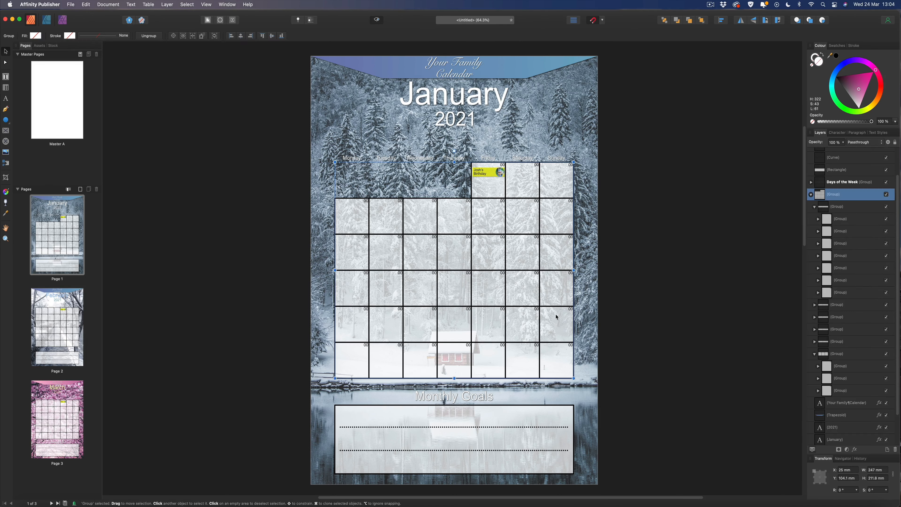
double_click(557, 317)
key(Delete)
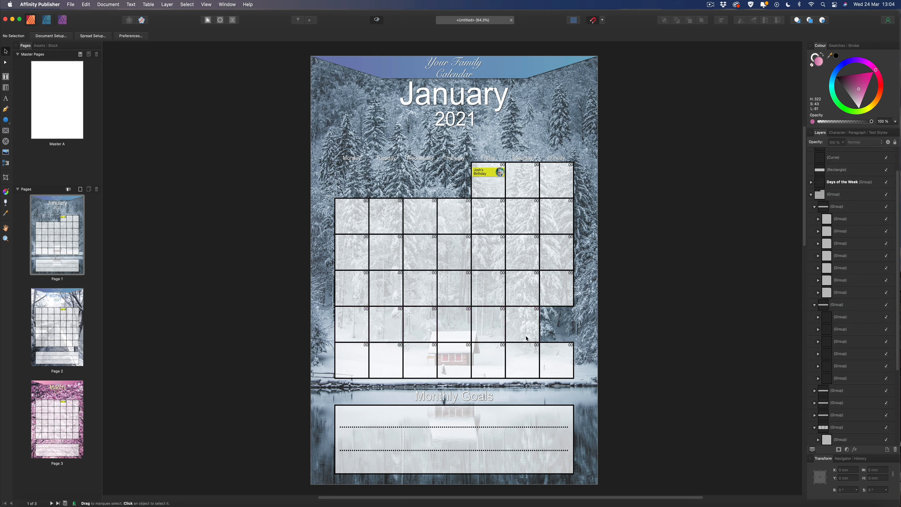
double_click(517, 352)
key(Delete)
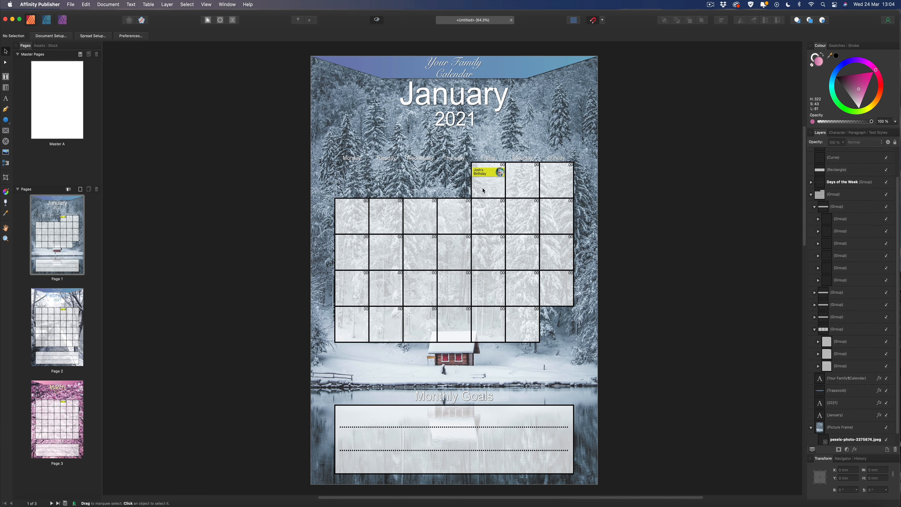
Step: Open page 2 and check the February 2021 dates in the Calendar app, returning to Affinity Publisher
scroll(483, 190, down, 5)
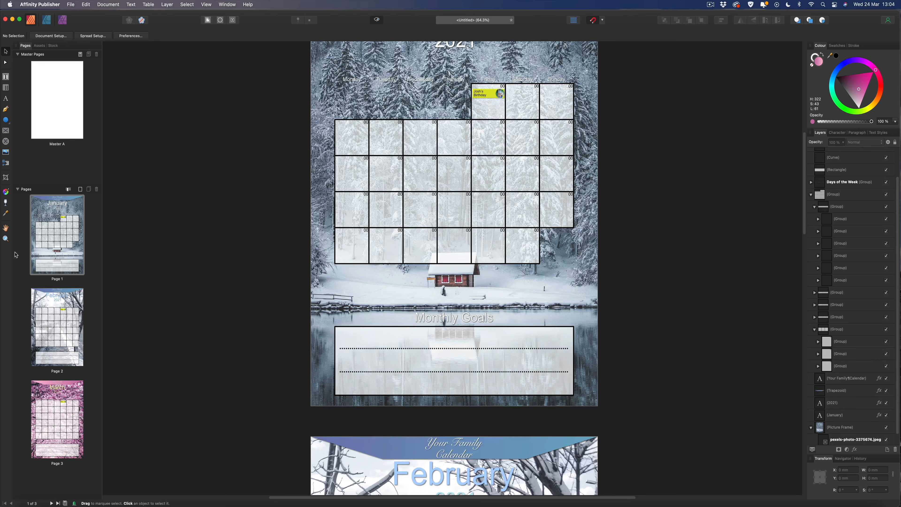
click(72, 296)
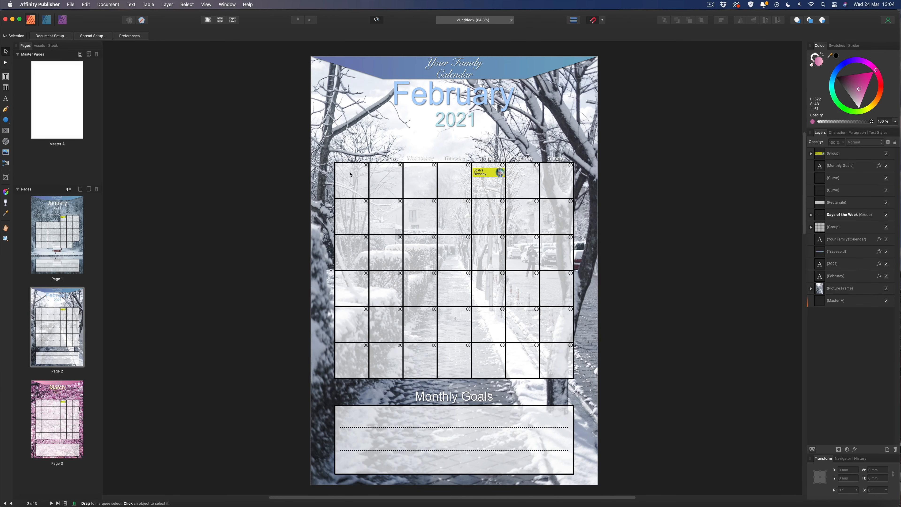
click(132, 505)
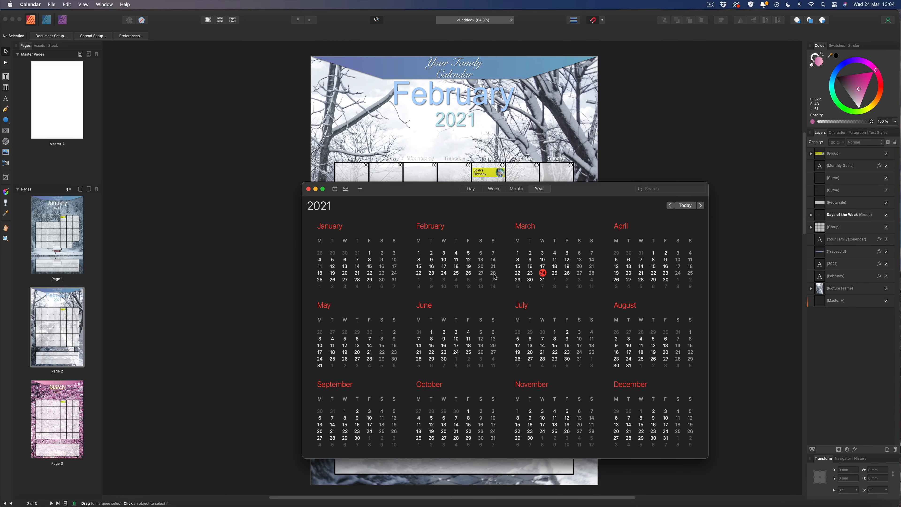
click(205, 264)
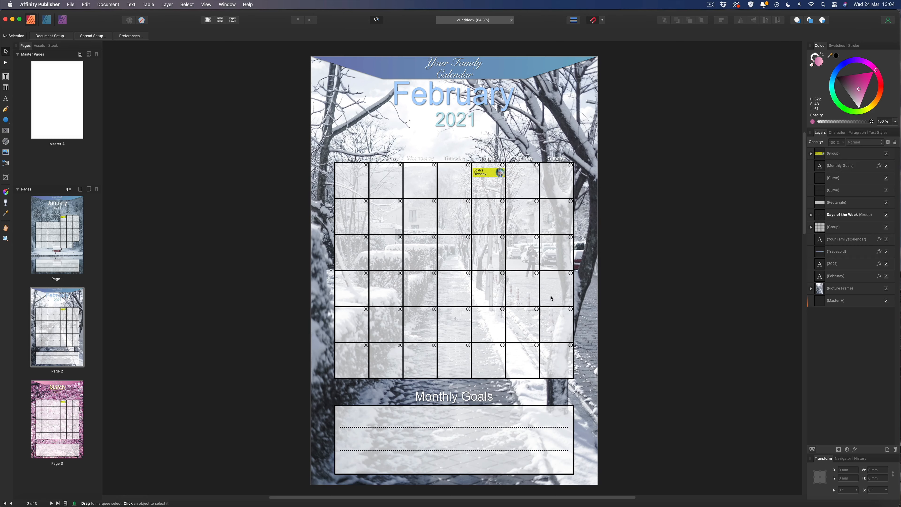
Step: Delete the entire sixth week row from the day grid on the February page
double_click(552, 359)
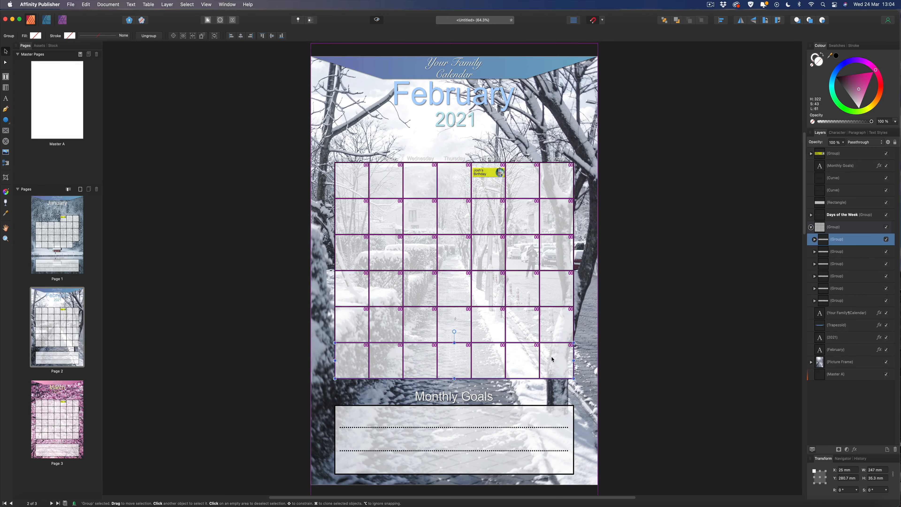
double_click(551, 359)
click(548, 359)
double_click(550, 359)
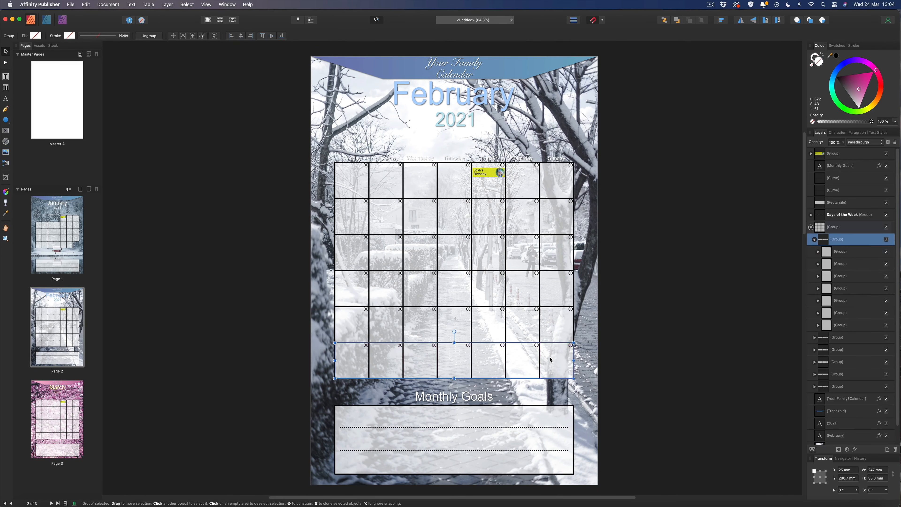
key(Delete)
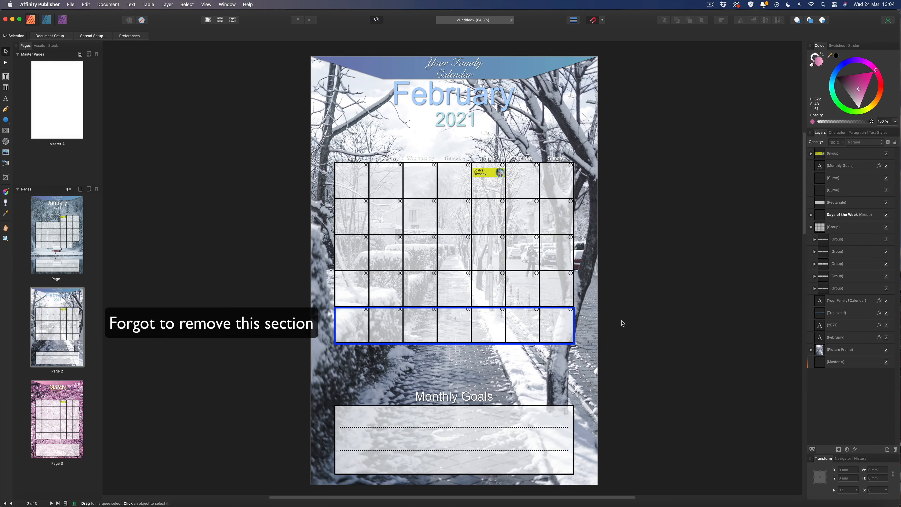
click(622, 322)
scroll(546, 335, down, 1)
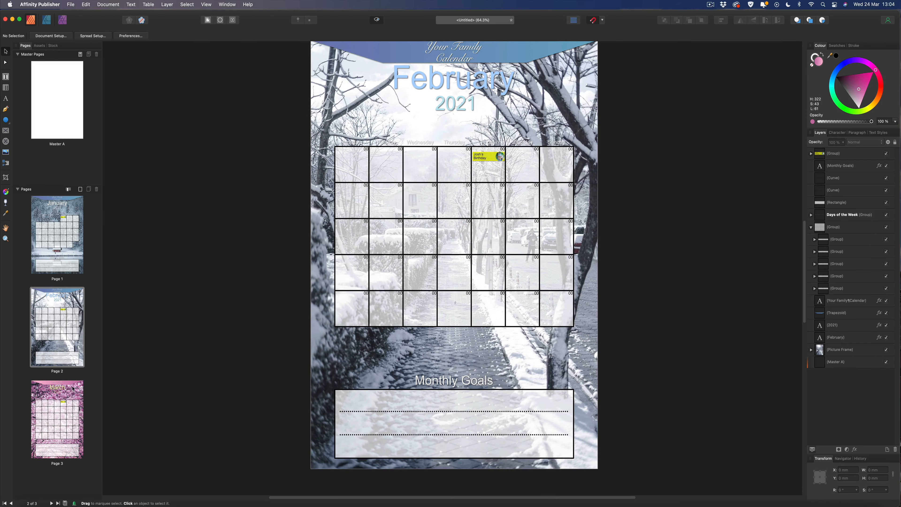
Step: Open page 3 and check the March 2021 dates in the Calendar app, returning to Affinity Publisher
click(56, 418)
click(132, 504)
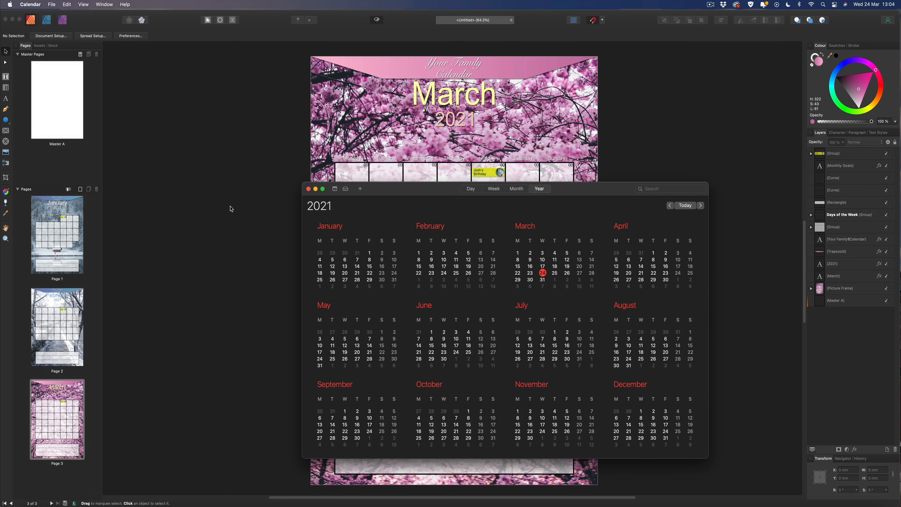
click(383, 173)
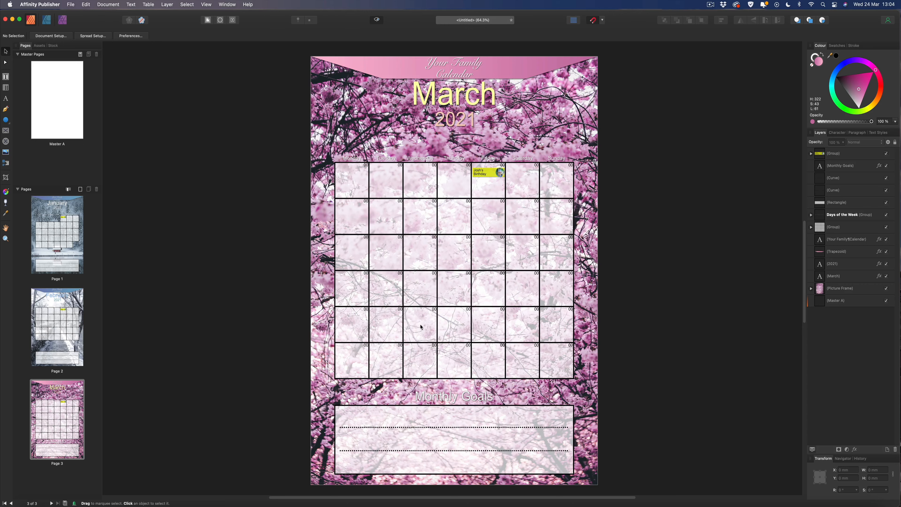
Step: Delete the Thursday and Friday cells of the fifth week from the day grid on the March page
click(458, 322)
double_click(457, 322)
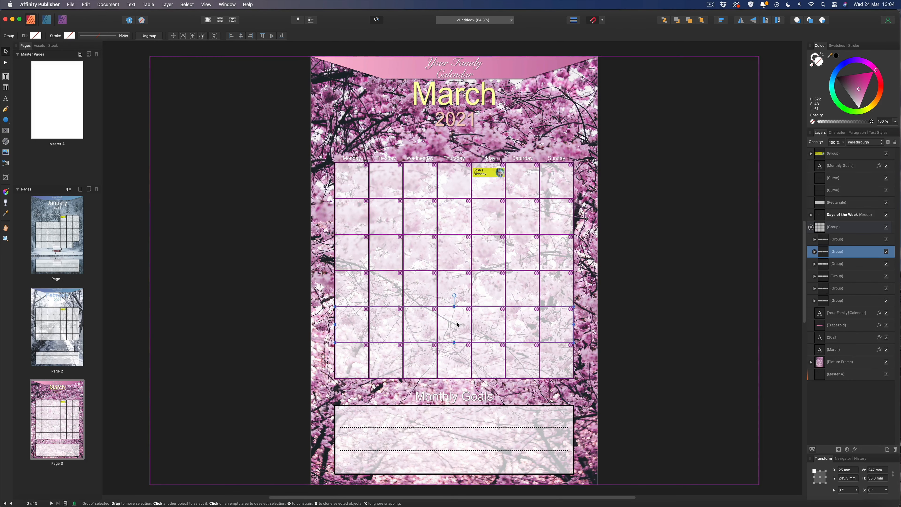
double_click(457, 322)
key(Delete)
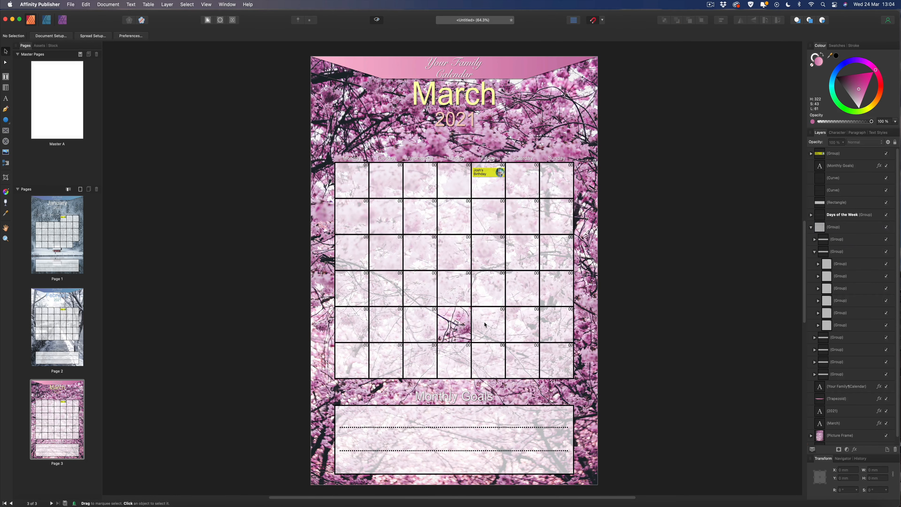
double_click(485, 324)
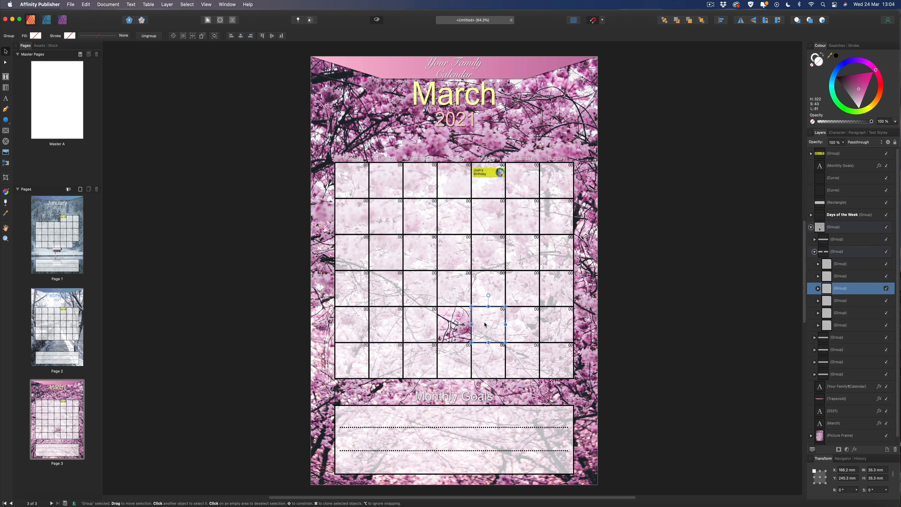
key(Delete)
Step: Delete the Saturday and Sunday cells of the fifth week and the entire sixth week row from the March grid
double_click(512, 320)
key(Delete)
double_click(551, 320)
double_click(550, 319)
key(Delete)
click(493, 356)
key(Delete)
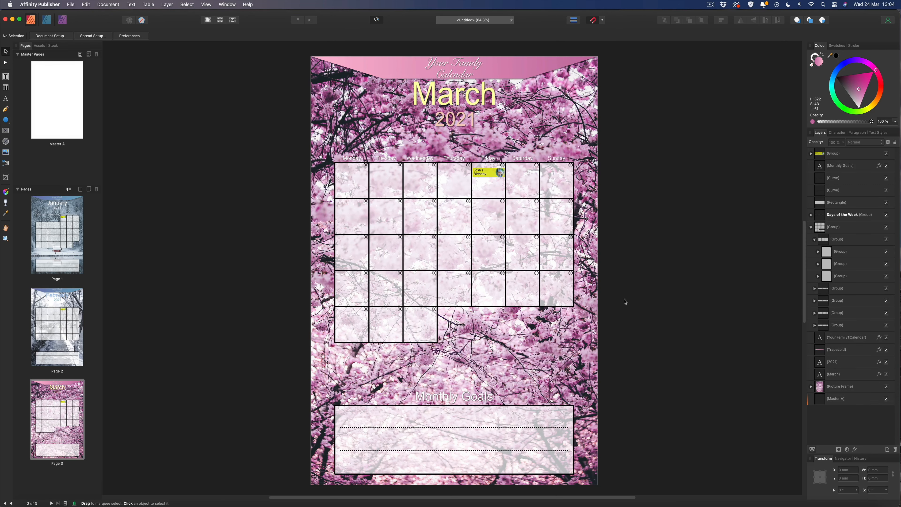
Step: Review the trimmed day grids of the January, February and March pages together
key(super+minus)
key(super+minus)
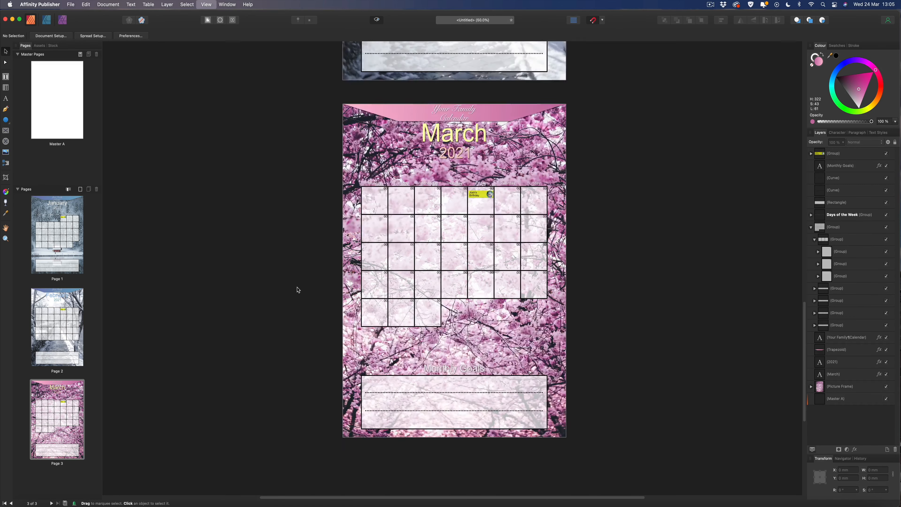
scroll(462, 242, up, 5)
scroll(463, 242, up, 5)
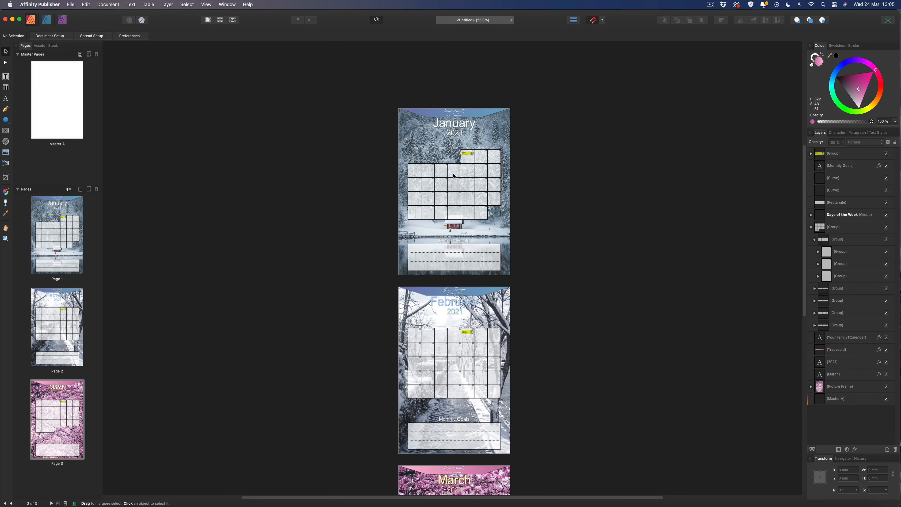
scroll(454, 176, down, 3)
scroll(451, 258, down, 7)
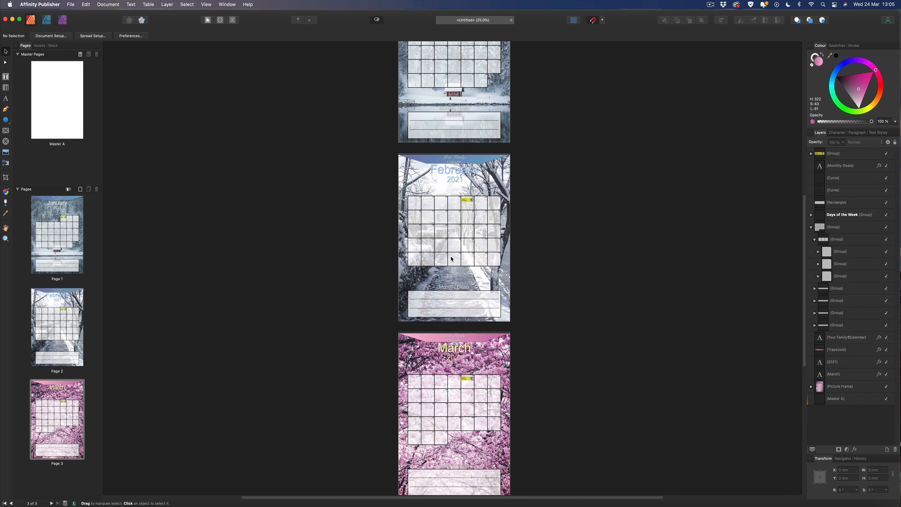
scroll(458, 231, up, 8)
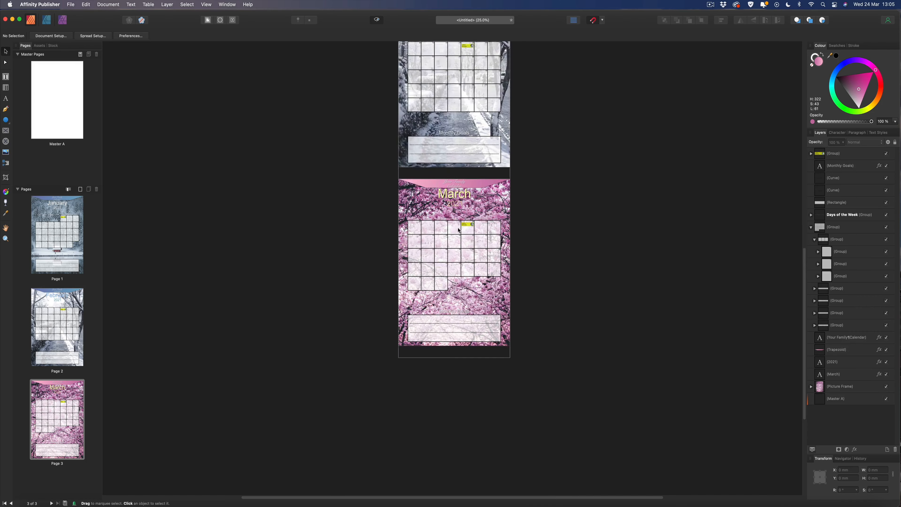
Step: Change the placeholder day number in the first Friday cell of the January grid to 01
key(super+equal)
key(super+equal)
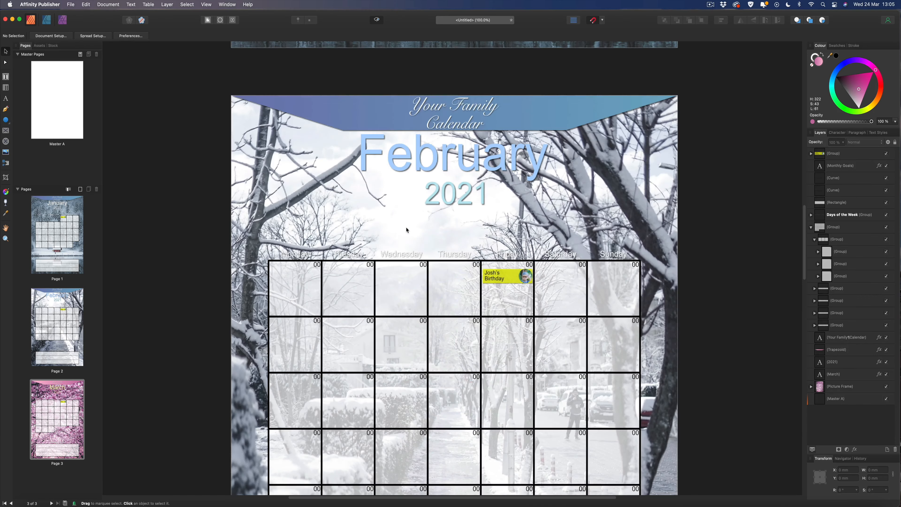
scroll(407, 230, up, 12)
scroll(406, 230, up, 10)
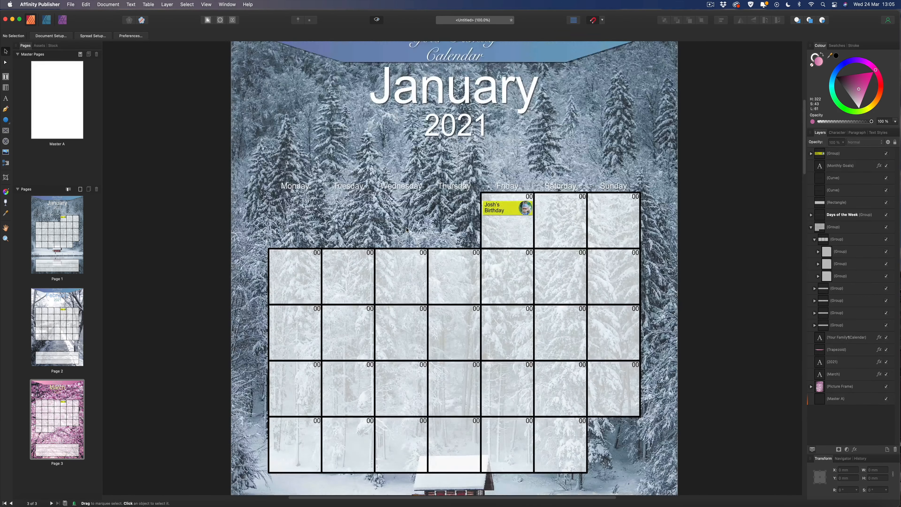
scroll(418, 245, down, 1)
scroll(429, 258, right, 2)
scroll(476, 252, right, 1)
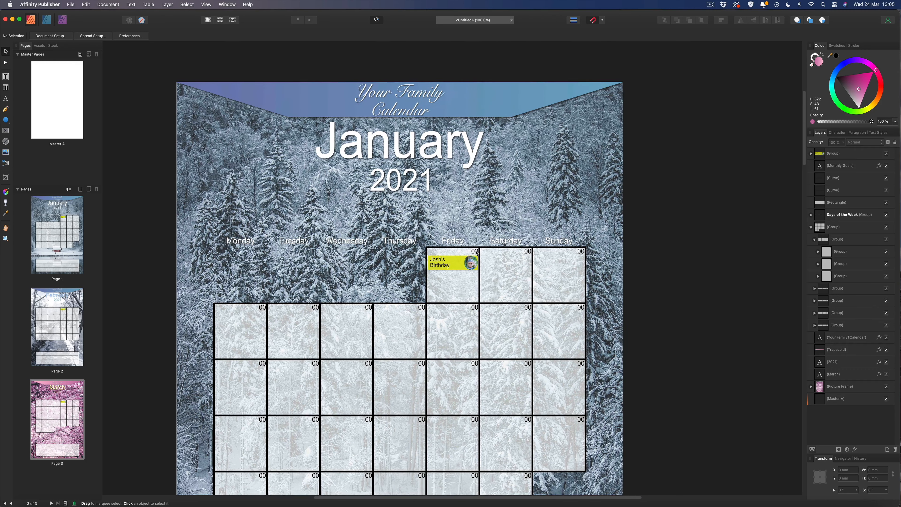
click(476, 252)
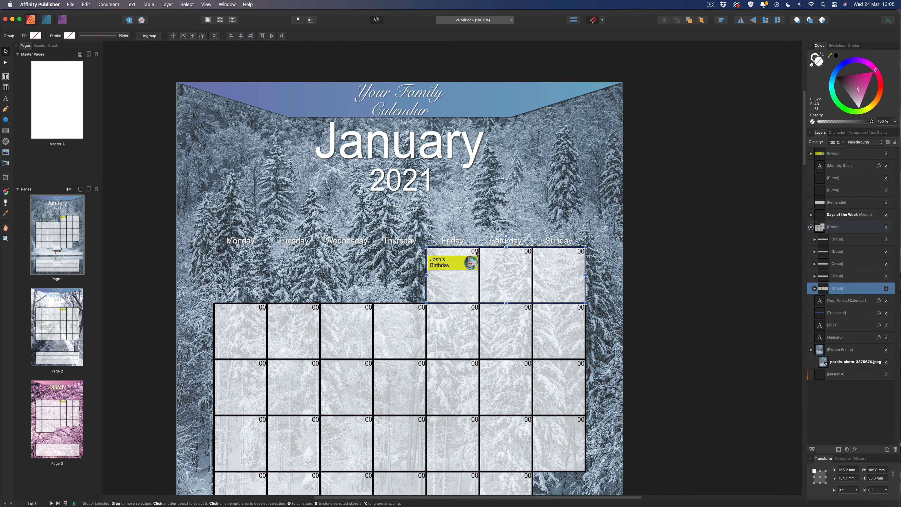
double_click(476, 252)
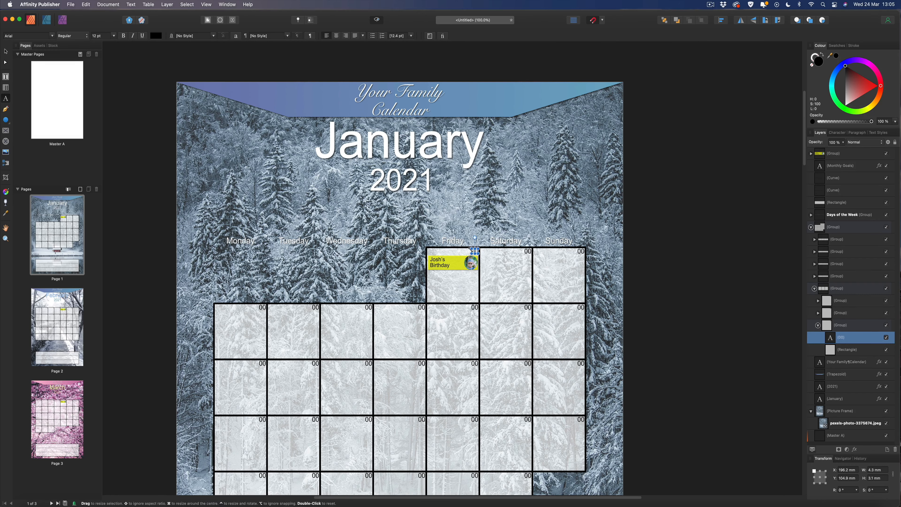
text(01)
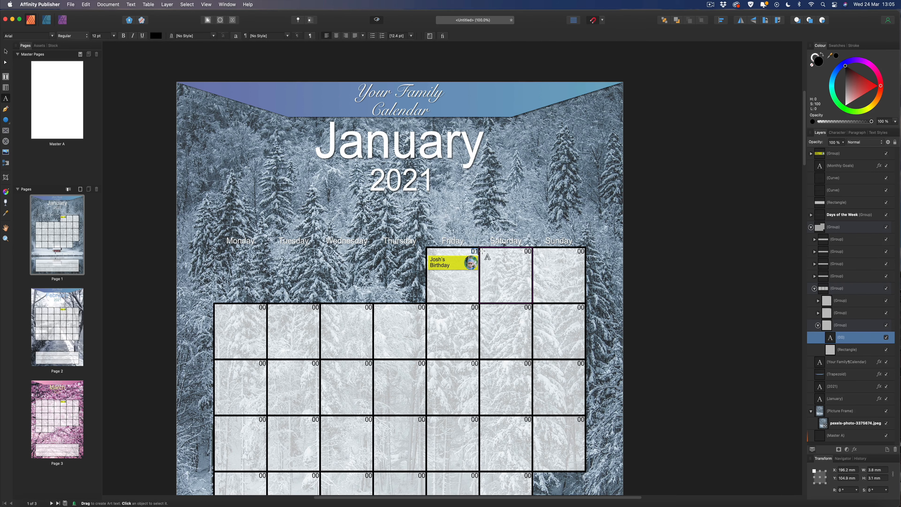
click(6, 51)
click(130, 98)
Step: Set the day numbers of the first Saturday and Sunday cells in the January grid to 02 and 03
scroll(203, 113, right, 2)
scroll(202, 113, right, 5)
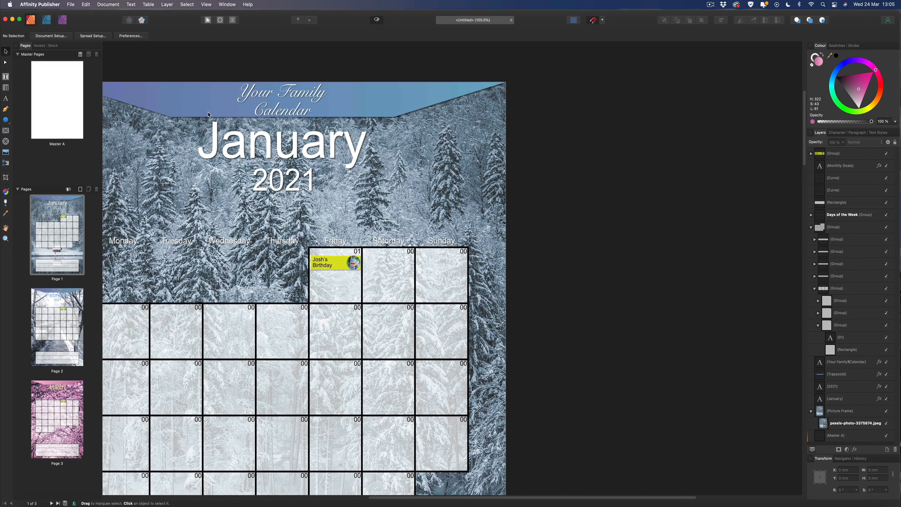
key(super+4)
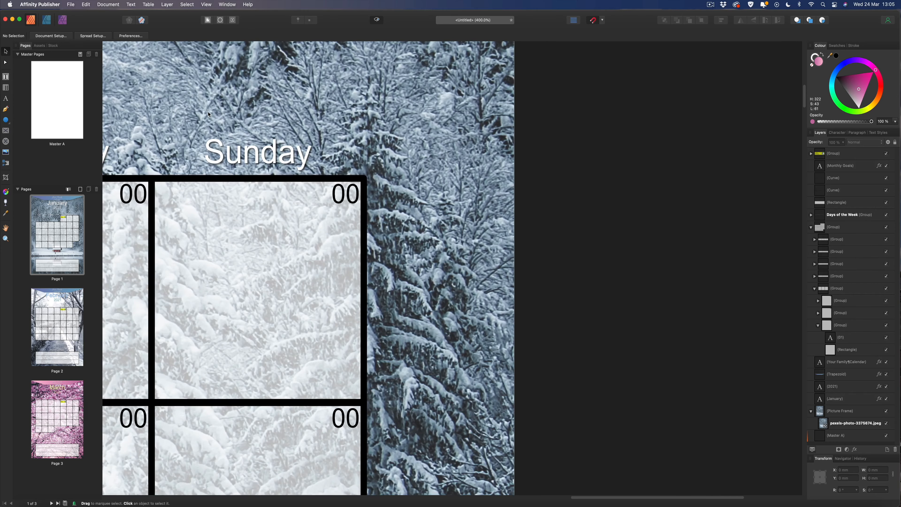
scroll(213, 116, left, 10)
scroll(235, 119, right, 3)
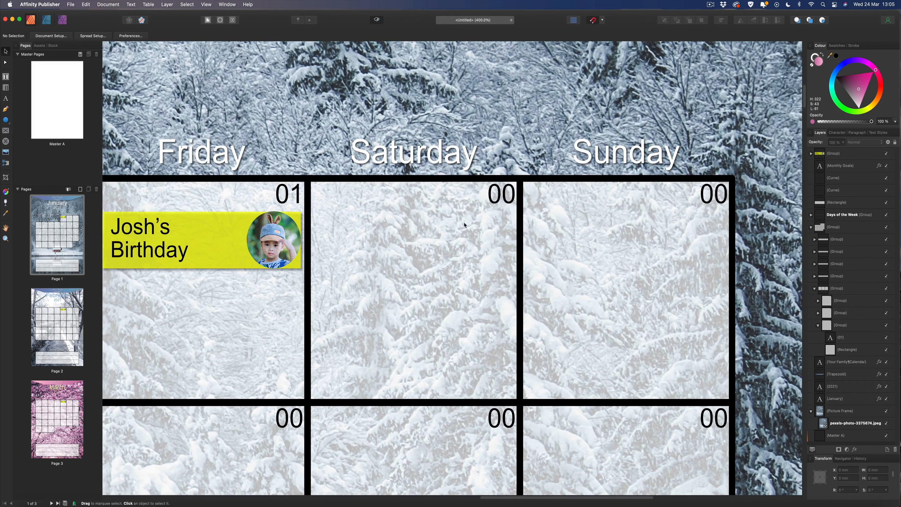
click(506, 192)
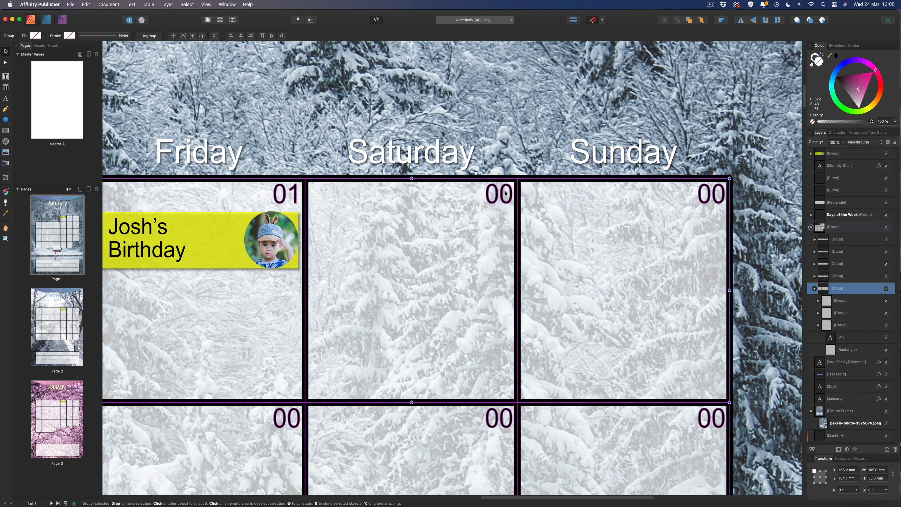
double_click(505, 193)
double_click(501, 193)
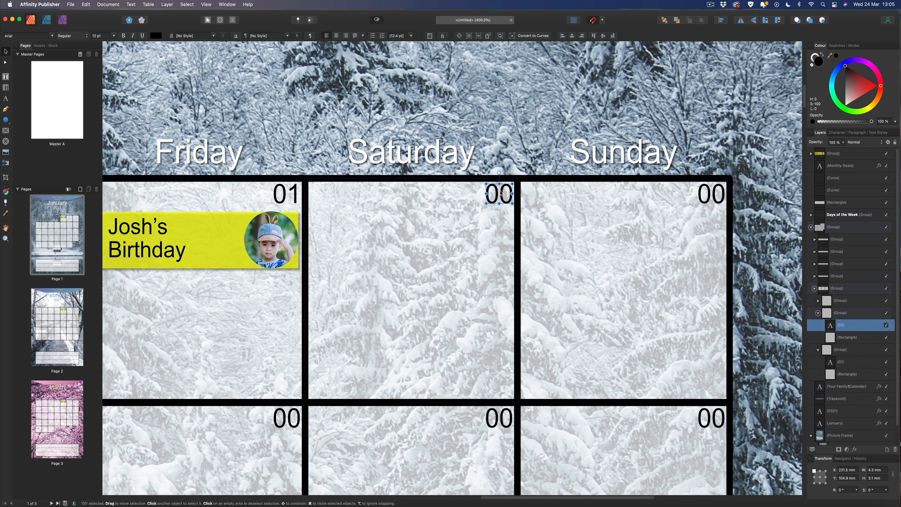
click(501, 193)
drag(500, 192, 511, 192)
text(2)
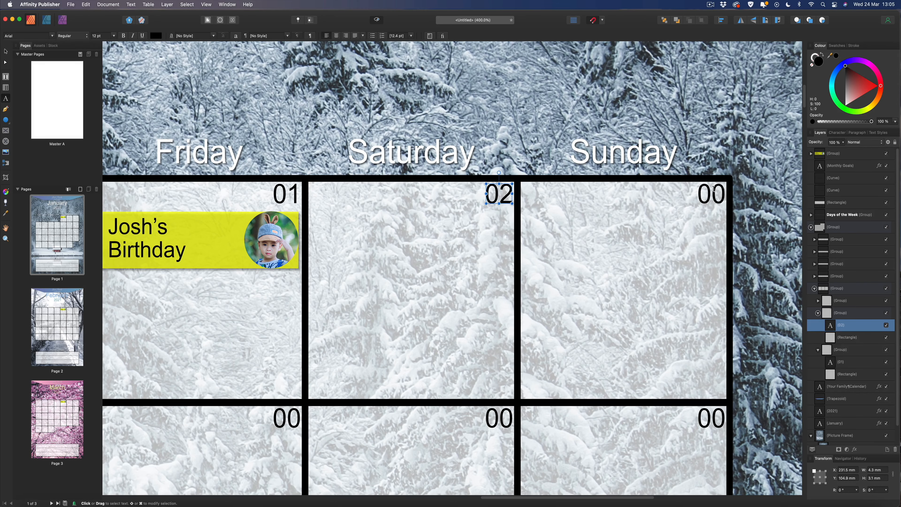
drag(711, 193, 724, 194)
text(3)
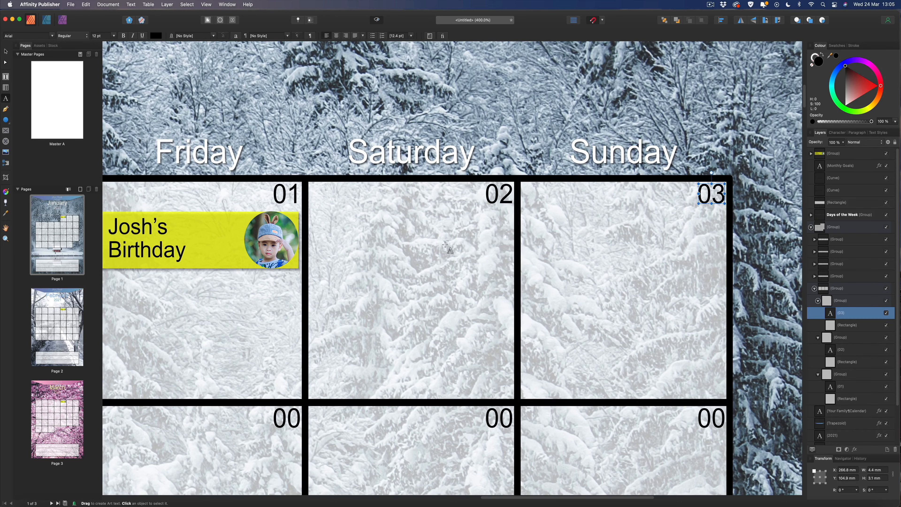
Step: Set the second week's Monday number to 04 and continue numbering the remaining January cells up to 31
scroll(445, 245, left, 15)
scroll(445, 245, down, 3)
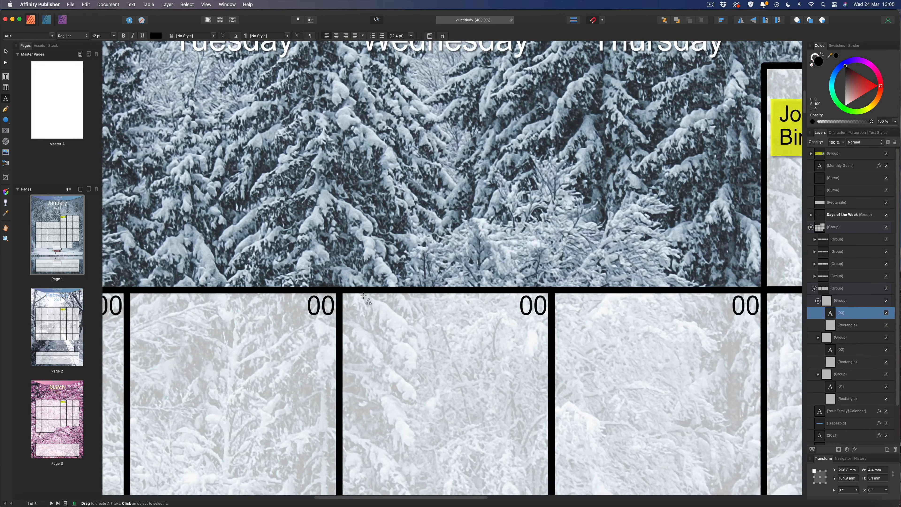
scroll(364, 295, left, 15)
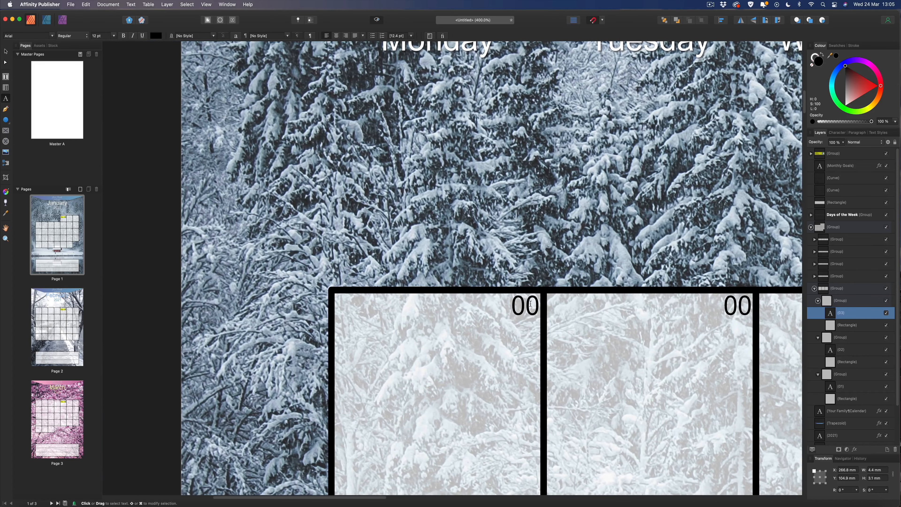
drag(524, 304, 535, 302)
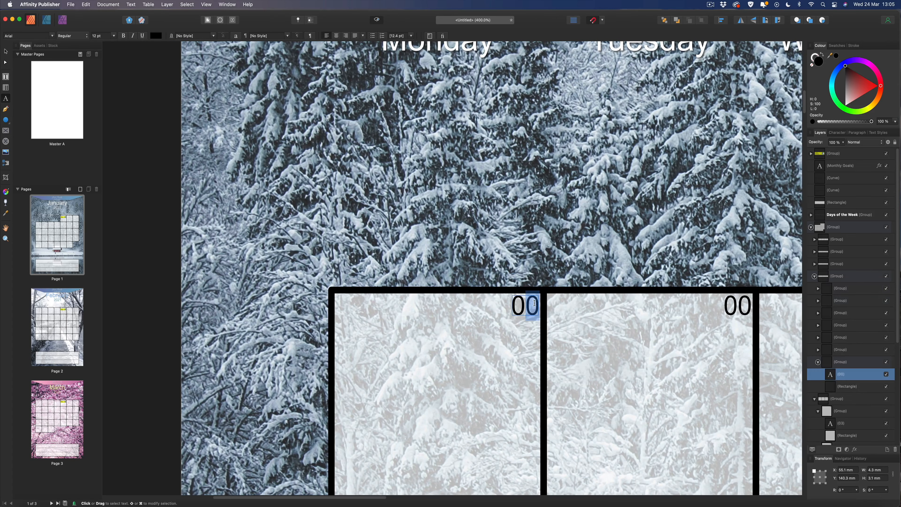
text(4)
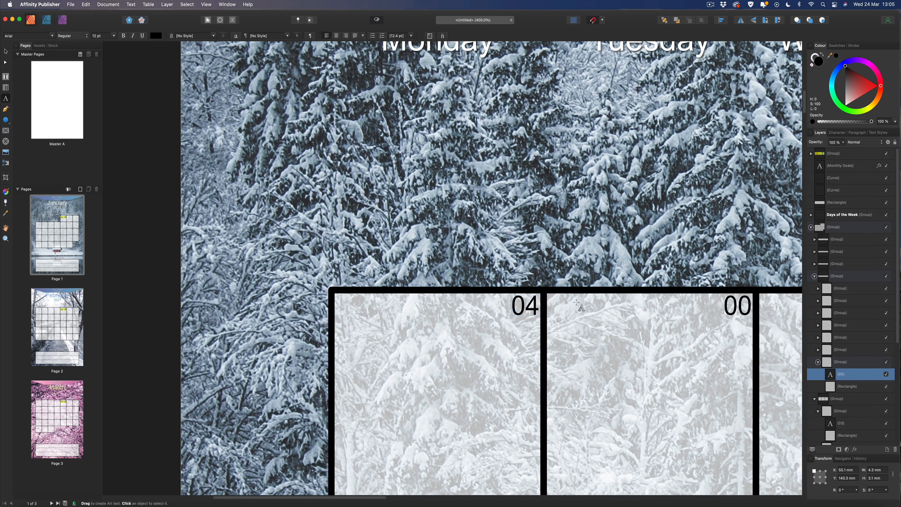
scroll(576, 303, right, 15)
drag(376, 303, 390, 301)
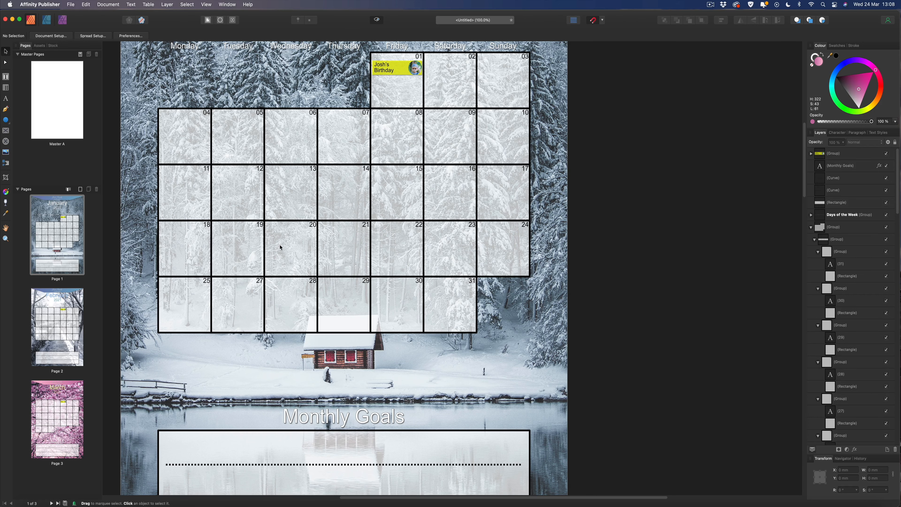
Step: Switch to the Calendar app to check the 2021 year view, then return to the January page in Affinity Publisher
key(super+minus)
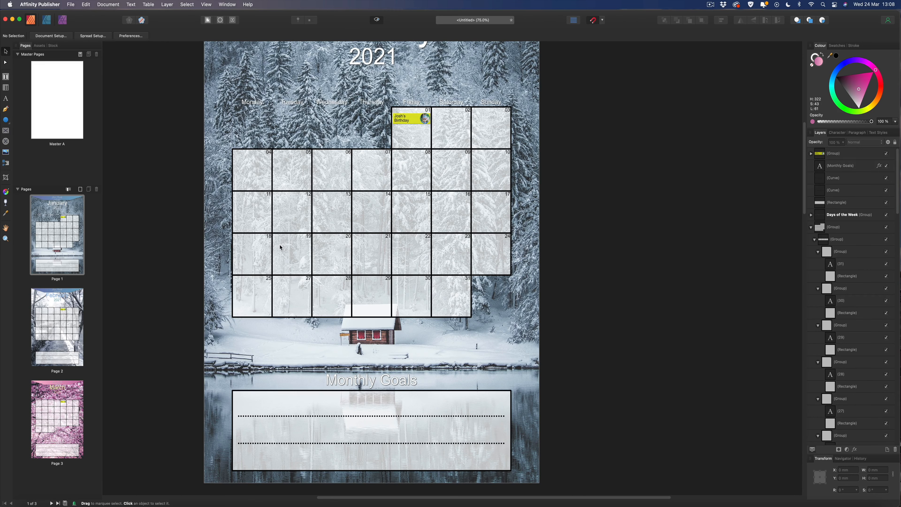
click(131, 505)
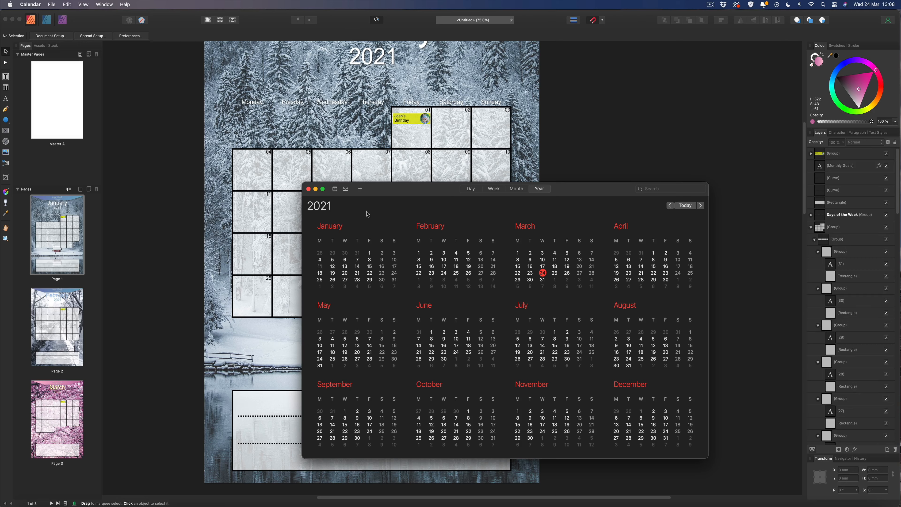
click(315, 189)
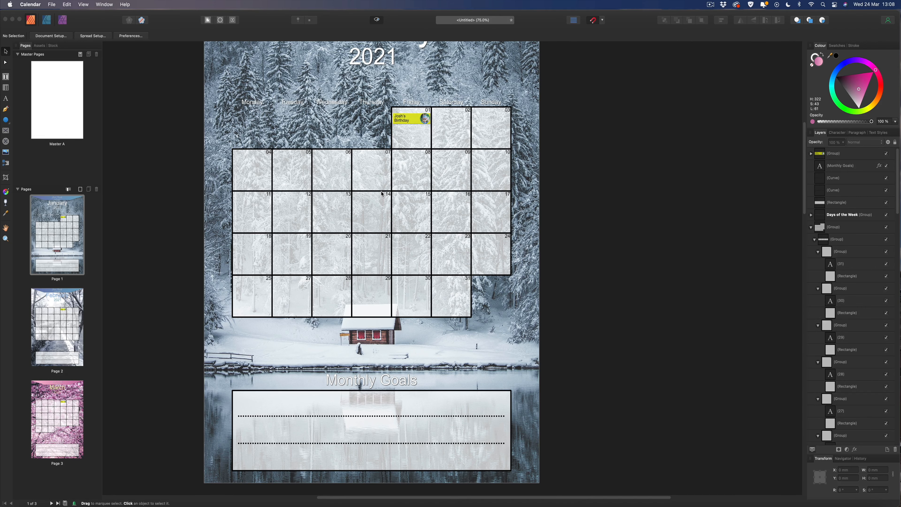
click(610, 126)
key(super+minus)
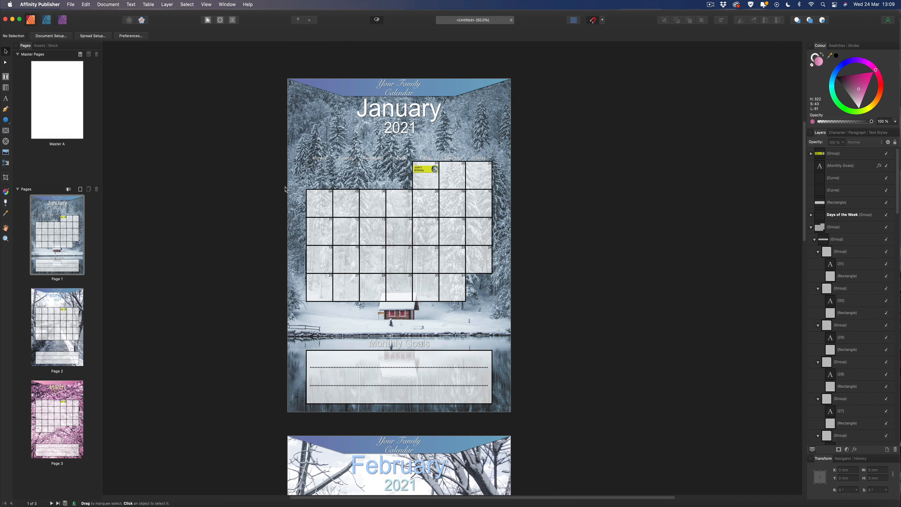
Step: Draw a text frame about 31 by 22 mm in the January 02 cell, enter short reminders starting with "Go to the gym", and select all its text
key(super+1)
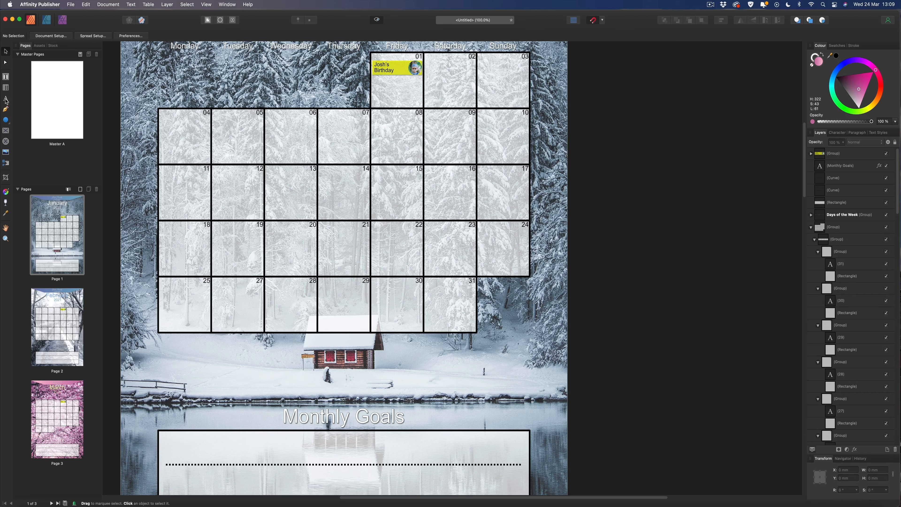
click(6, 100)
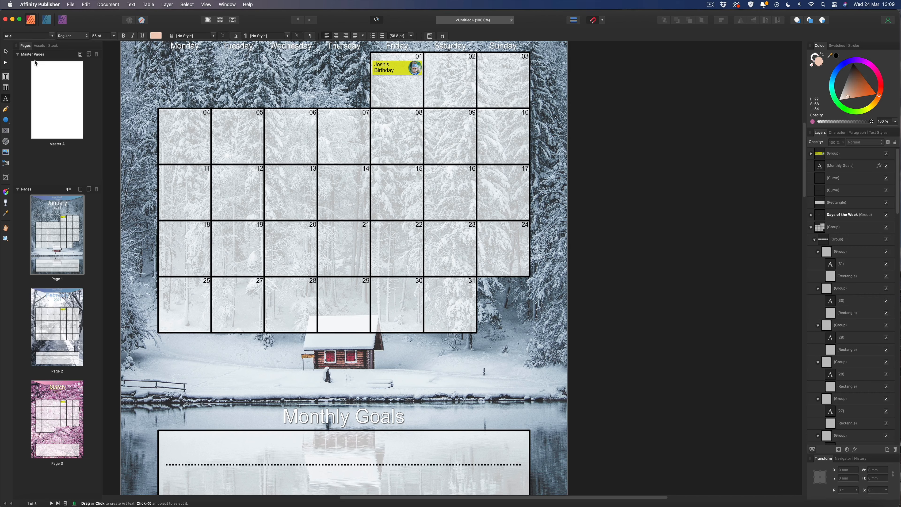
click(6, 76)
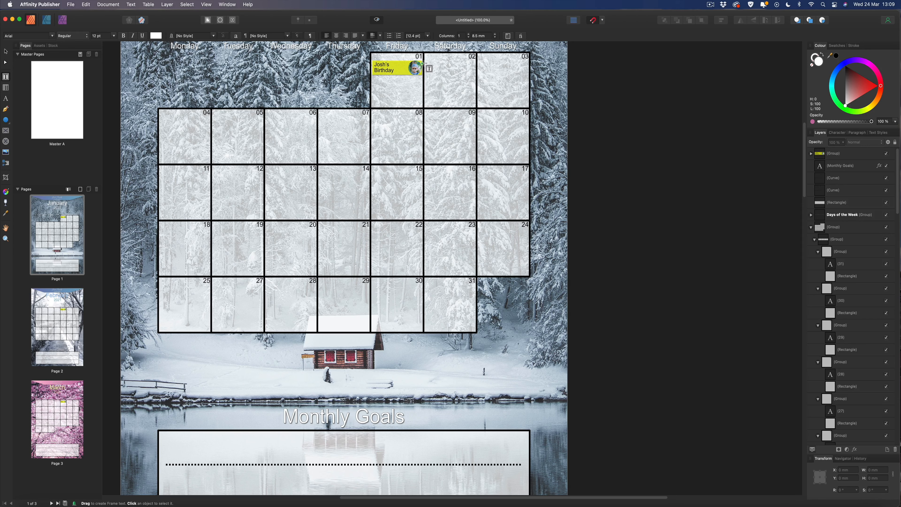
drag(425, 63, 473, 98)
text(Go to the )
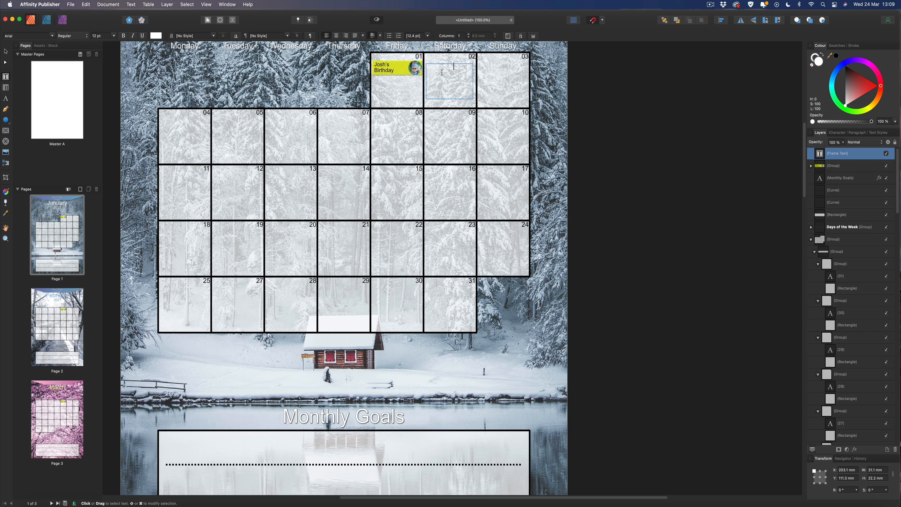
text(gym)
text(8)
text(call m)
key(super+a)
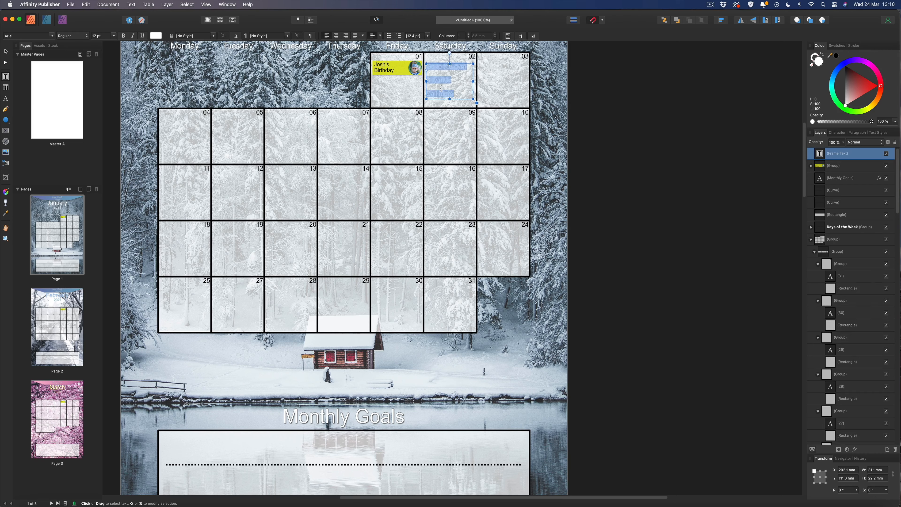
Step: Set the colour of the reminder text in the January 02 cell to black and deselect the frame
click(156, 36)
click(192, 75)
key(Escape)
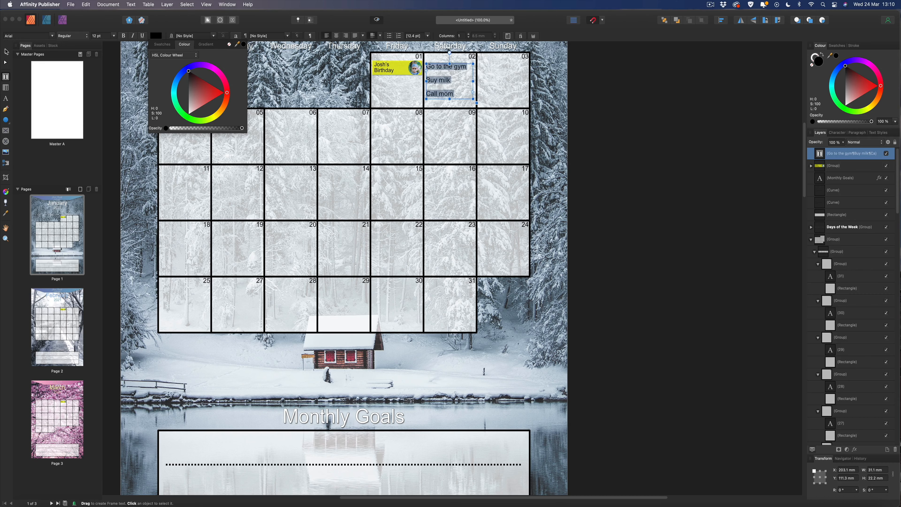
click(590, 98)
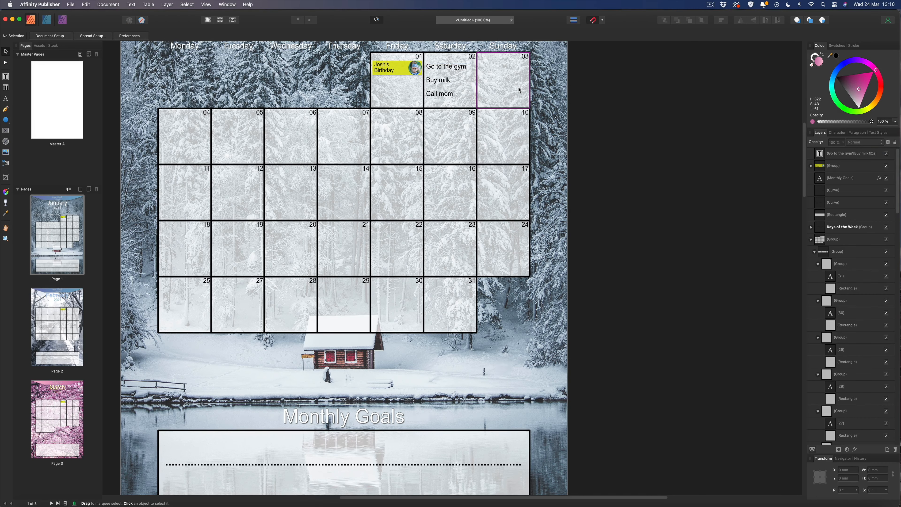
key(super+minus)
key(super+plus)
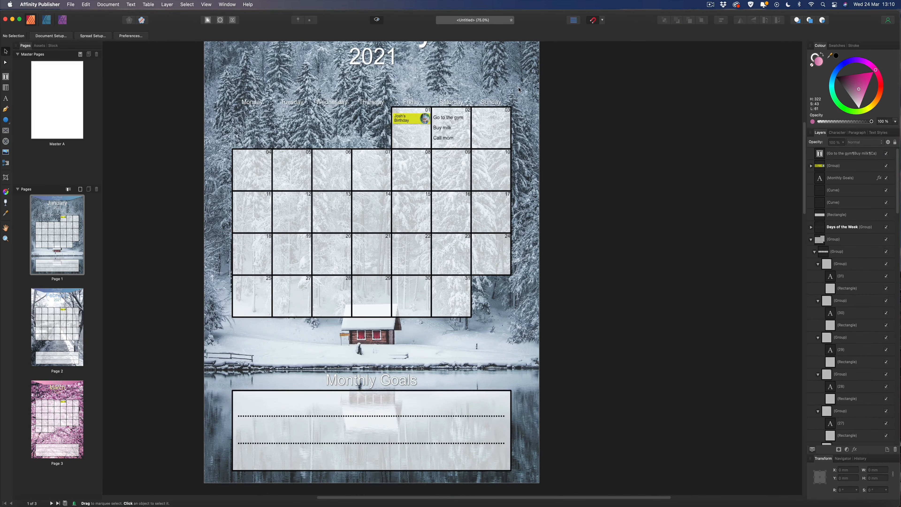
Step: Duplicate the reminders text frame from the January 02 cell into the neighbouring 03 cell
click(445, 124)
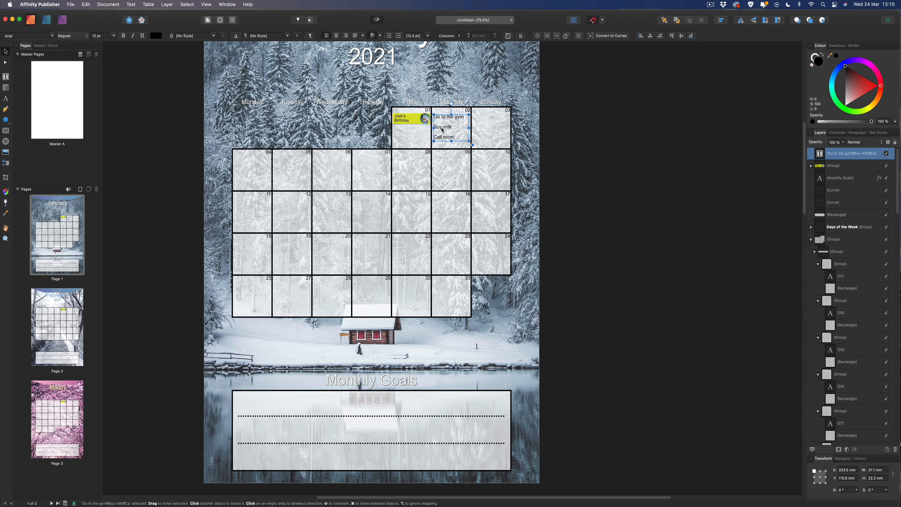
drag(442, 130, 483, 130)
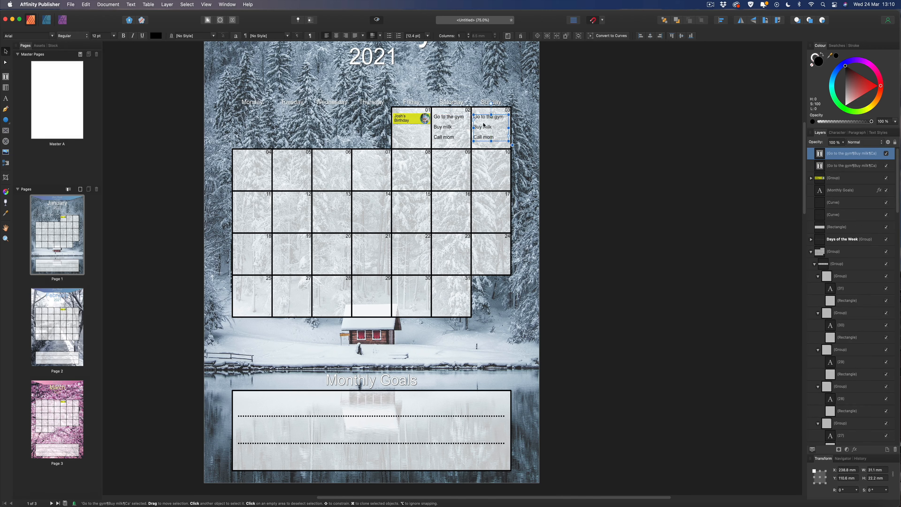
key(t)
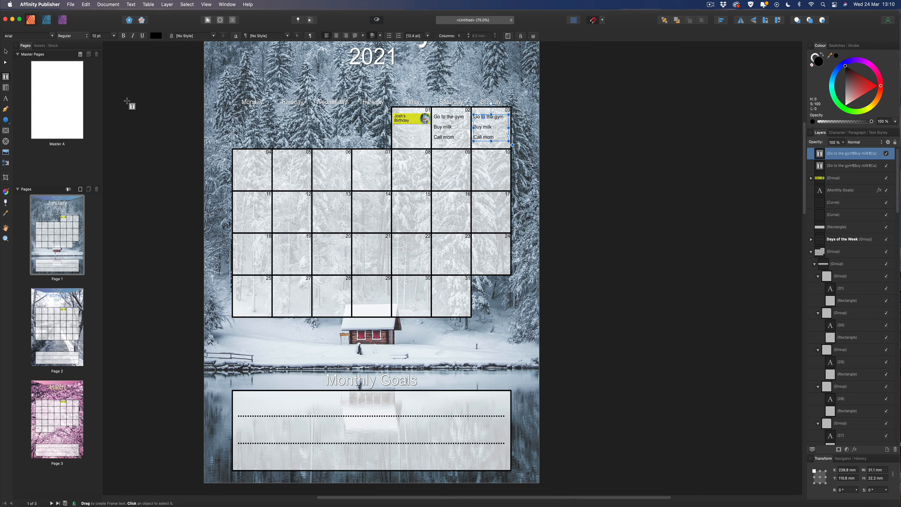
click(6, 52)
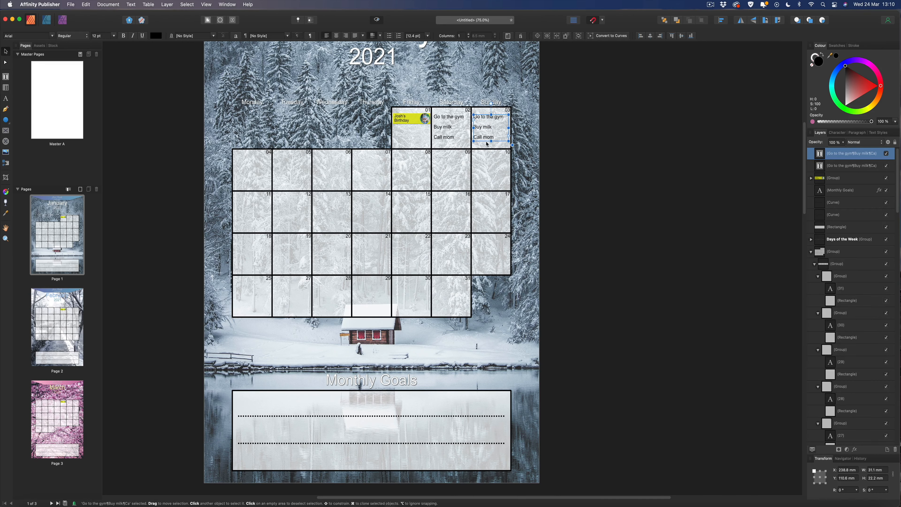
Step: Delete the reminders text frames from the January 03 and 02 cells
key(Delete)
click(450, 135)
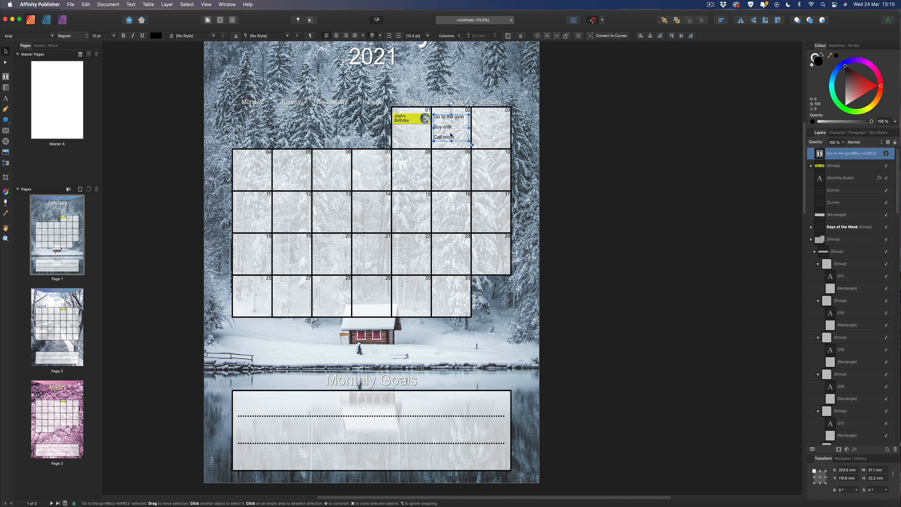
key(Delete)
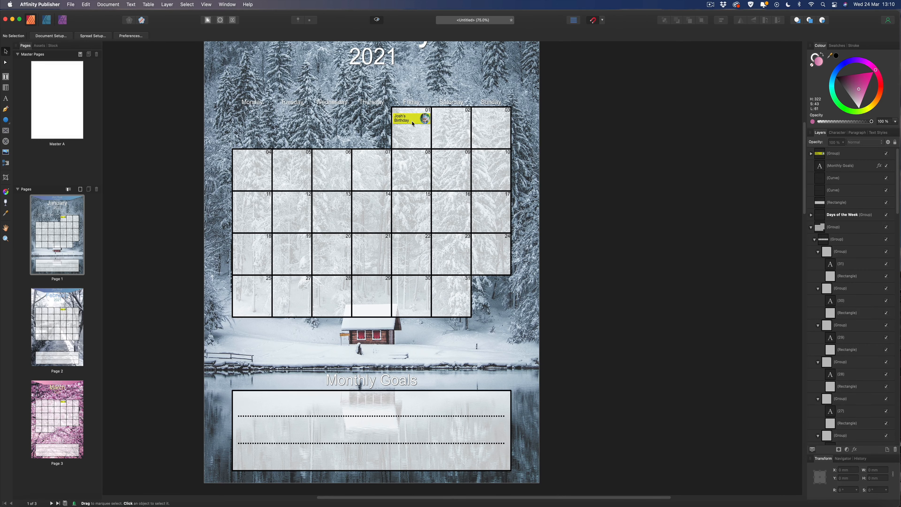
Step: Nudge the January and February month titles slightly, keeping each centred on its page, and check the March title and page
key(super+minus)
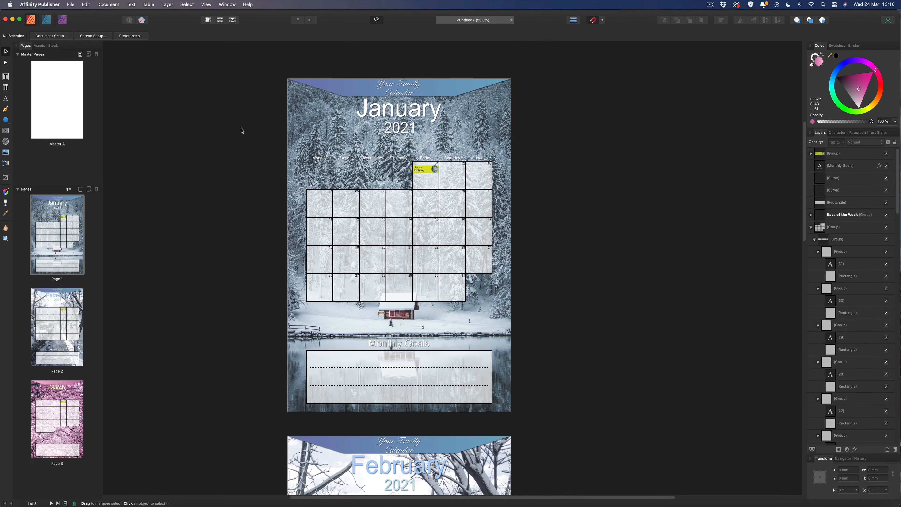
click(58, 390)
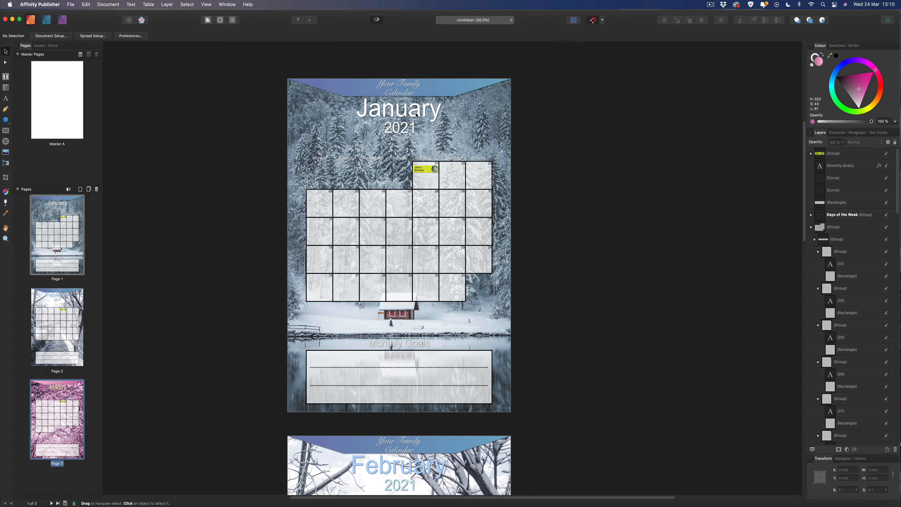
click(393, 115)
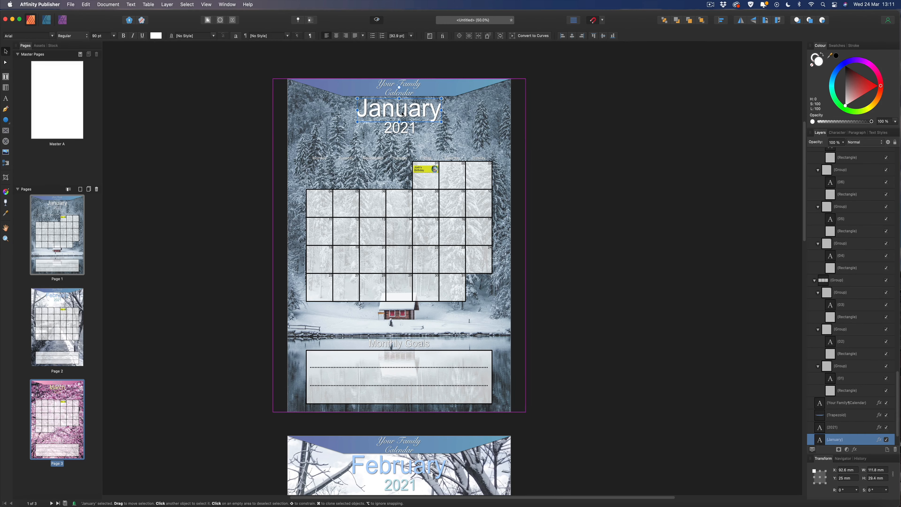
drag(412, 113, 408, 113)
scroll(408, 113, down, 5)
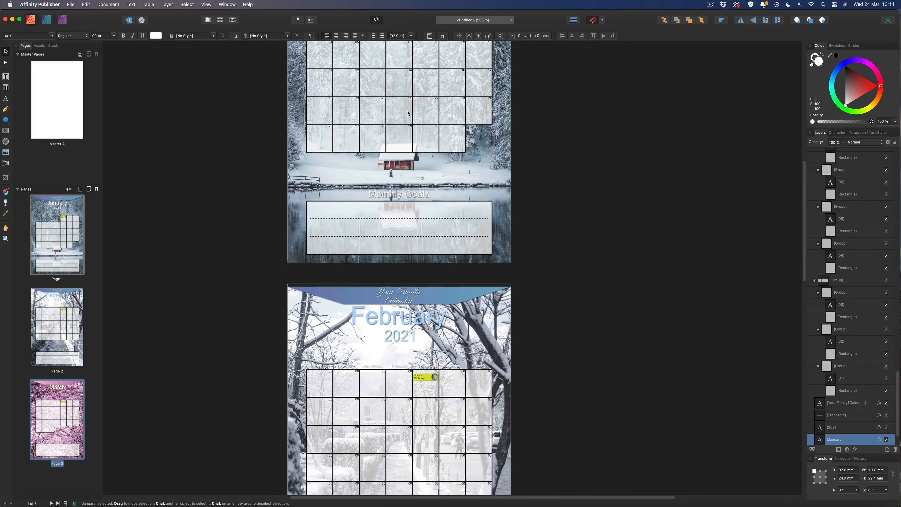
click(391, 280)
drag(391, 279, 393, 280)
scroll(393, 279, down, 10)
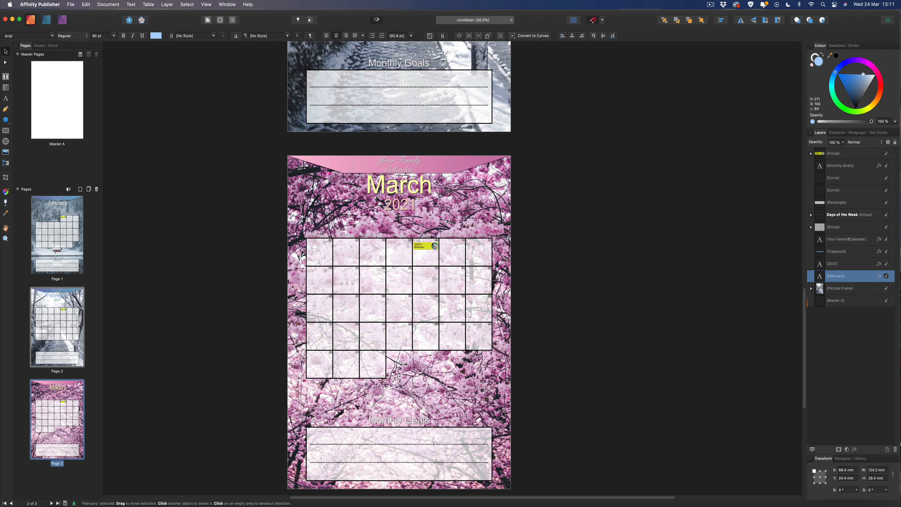
click(399, 185)
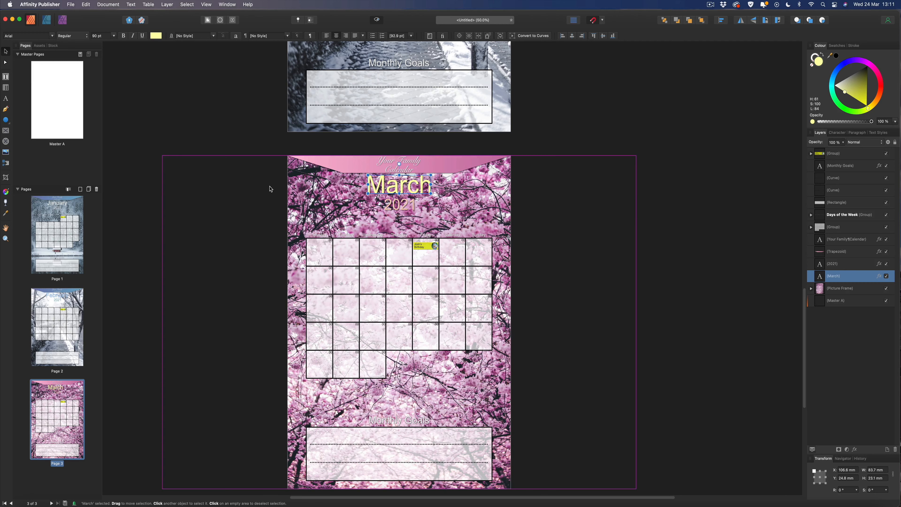
click(209, 112)
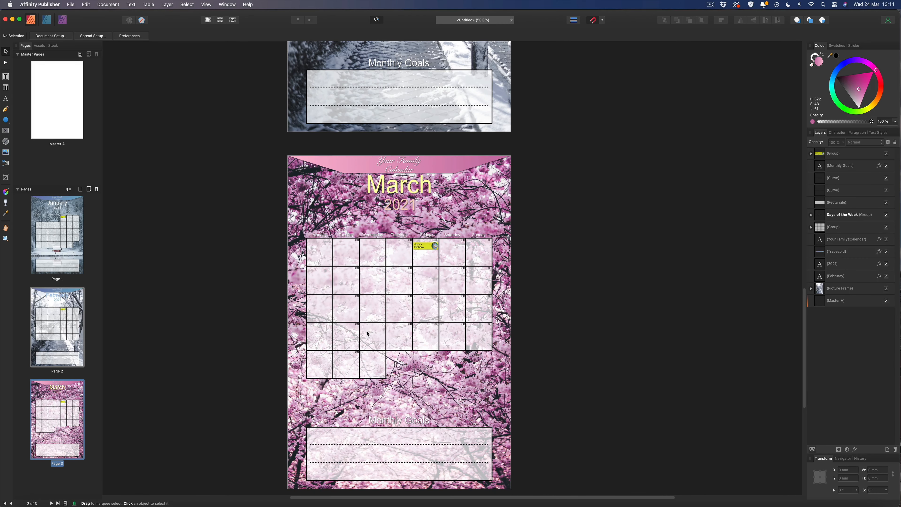
scroll(275, 303, down, 5)
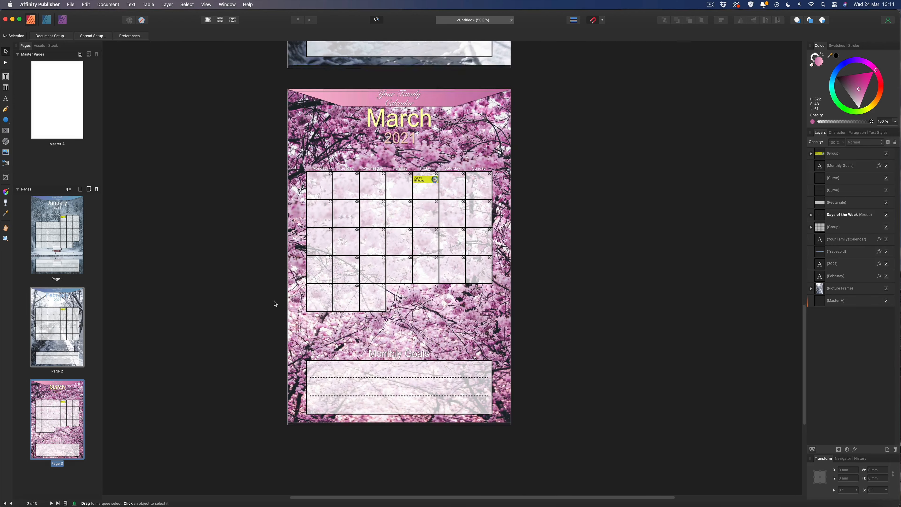